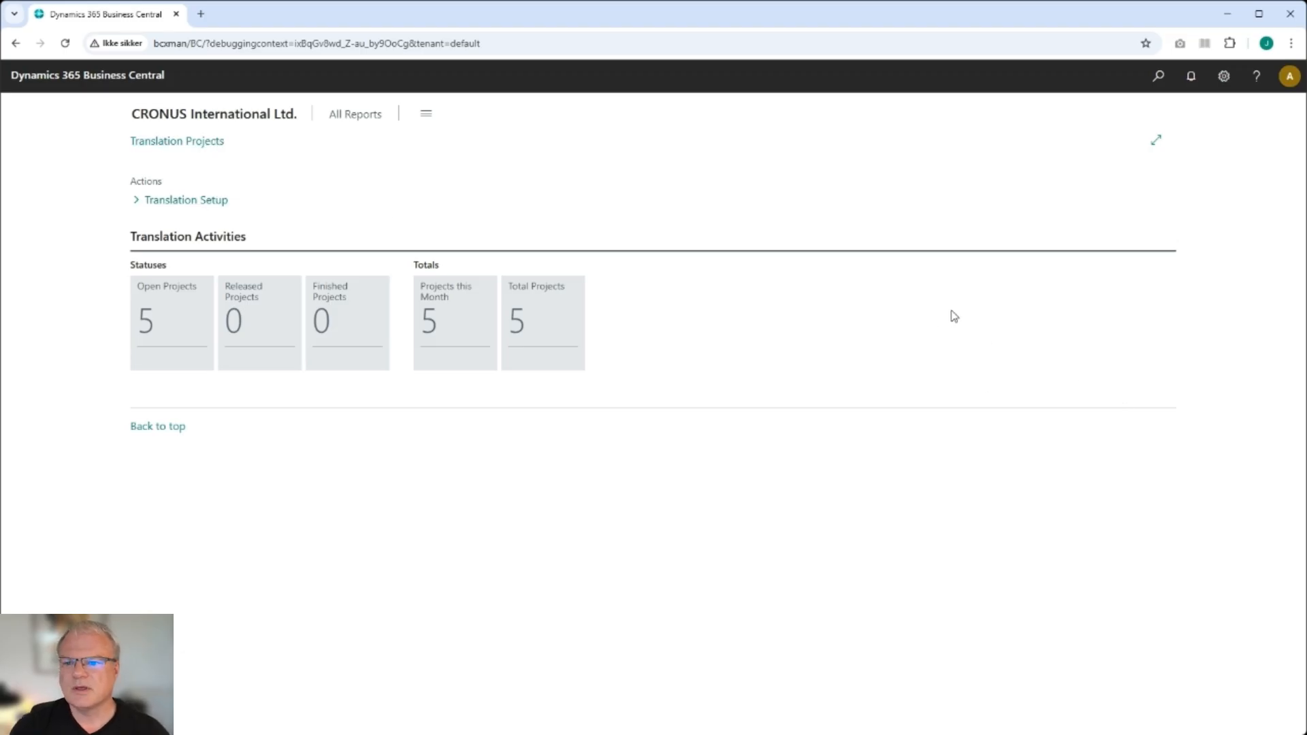
- Open My Settings to review the work date and close the dialog without changes
left_click(1223, 77)
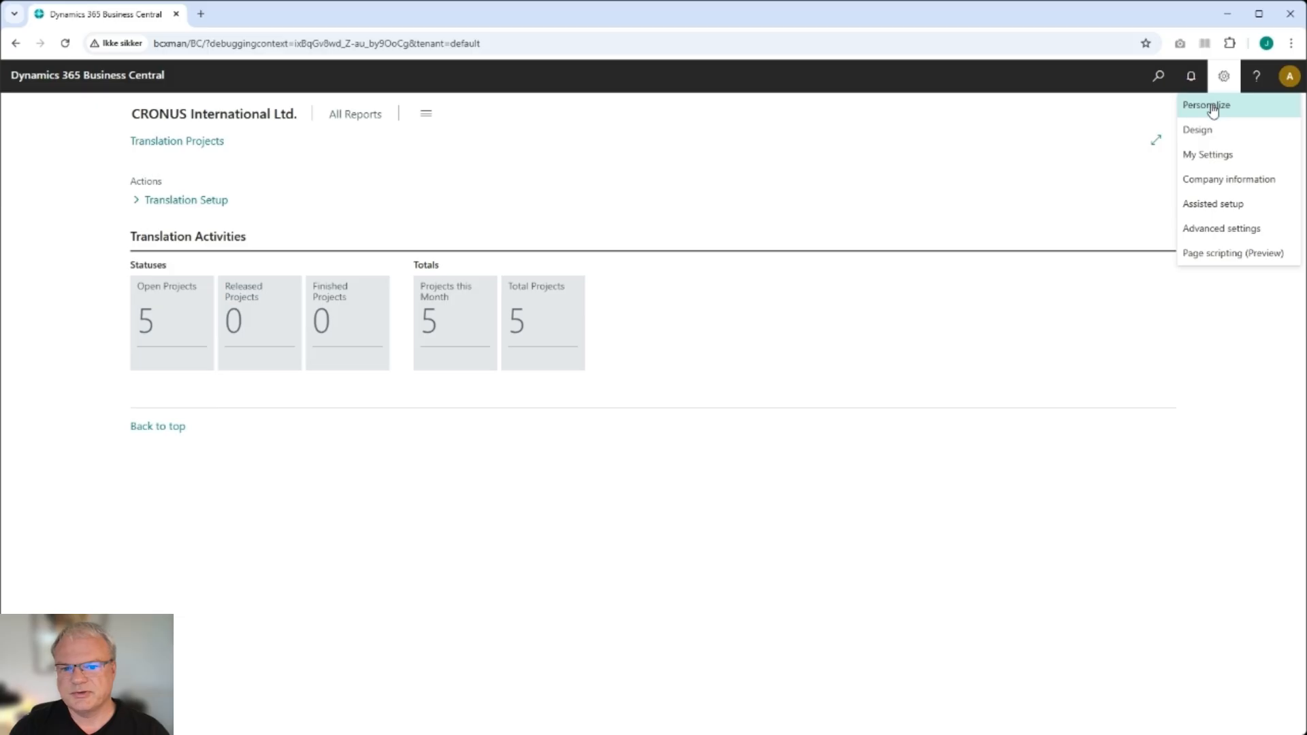
left_click(1204, 154)
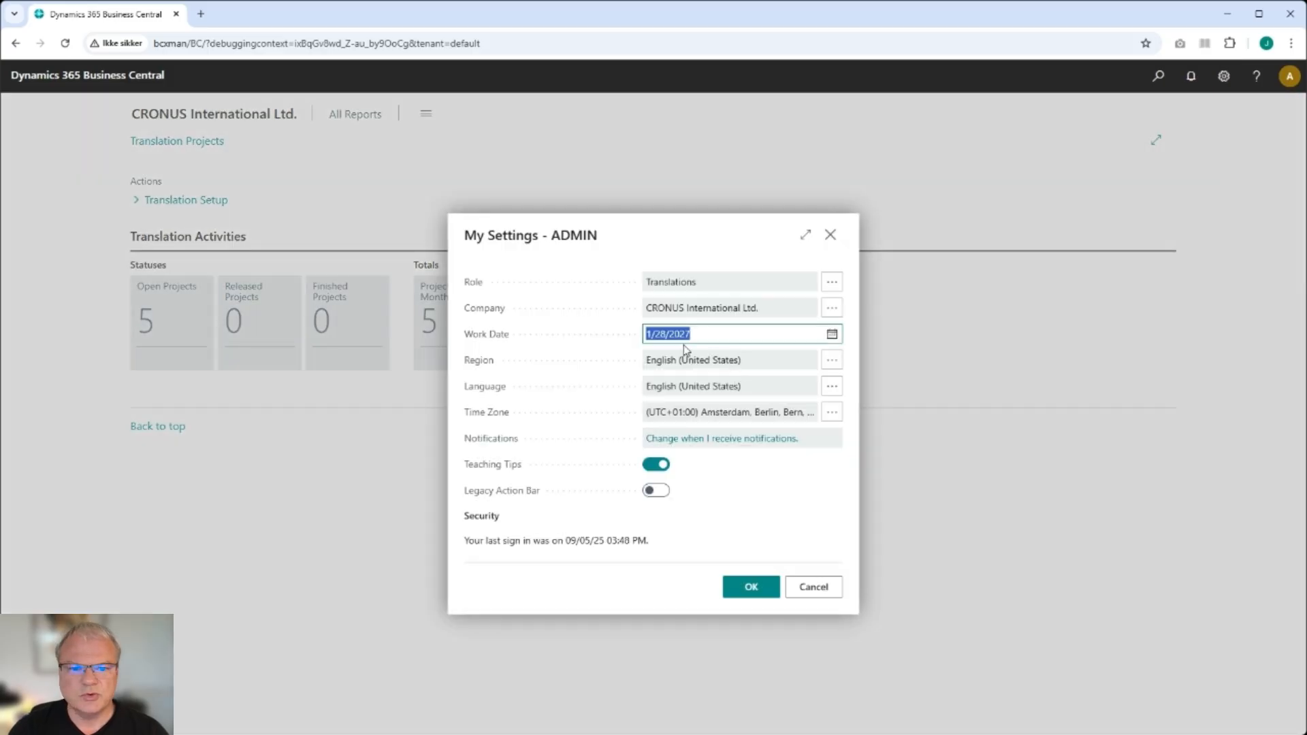
left_click(683, 285)
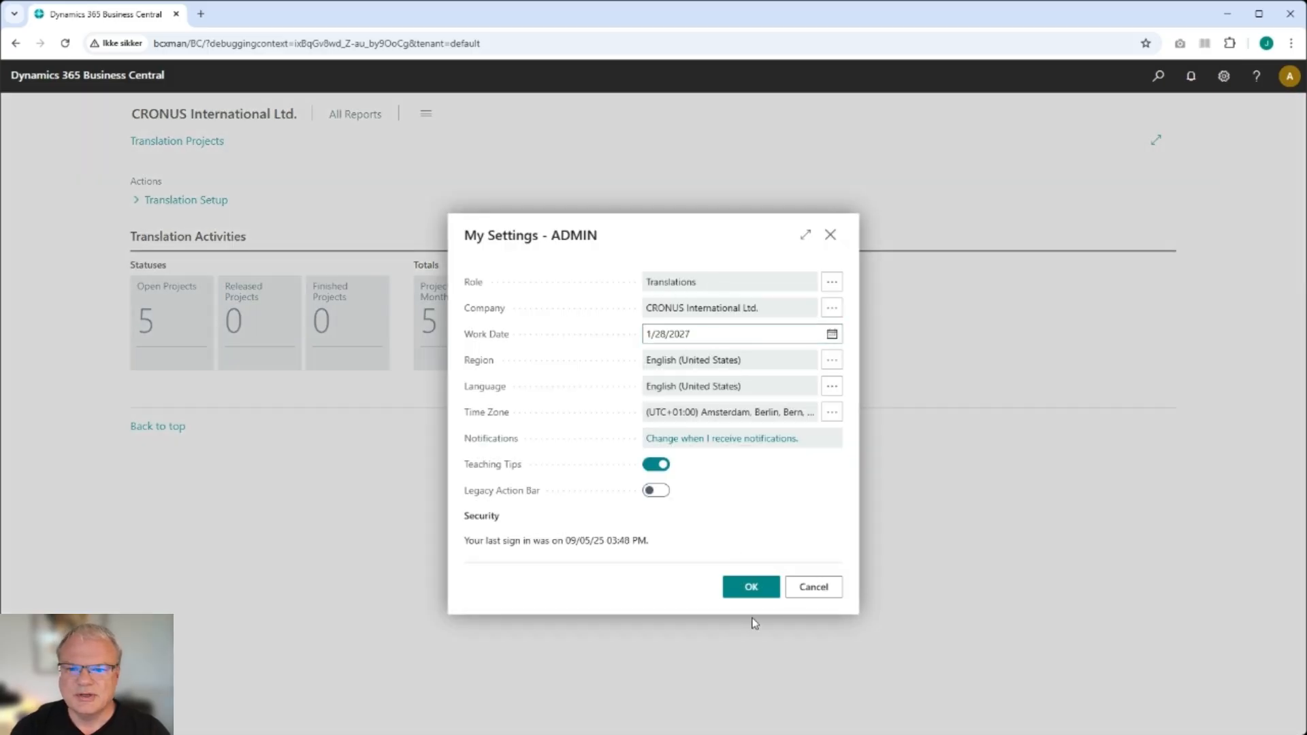
left_click(827, 589)
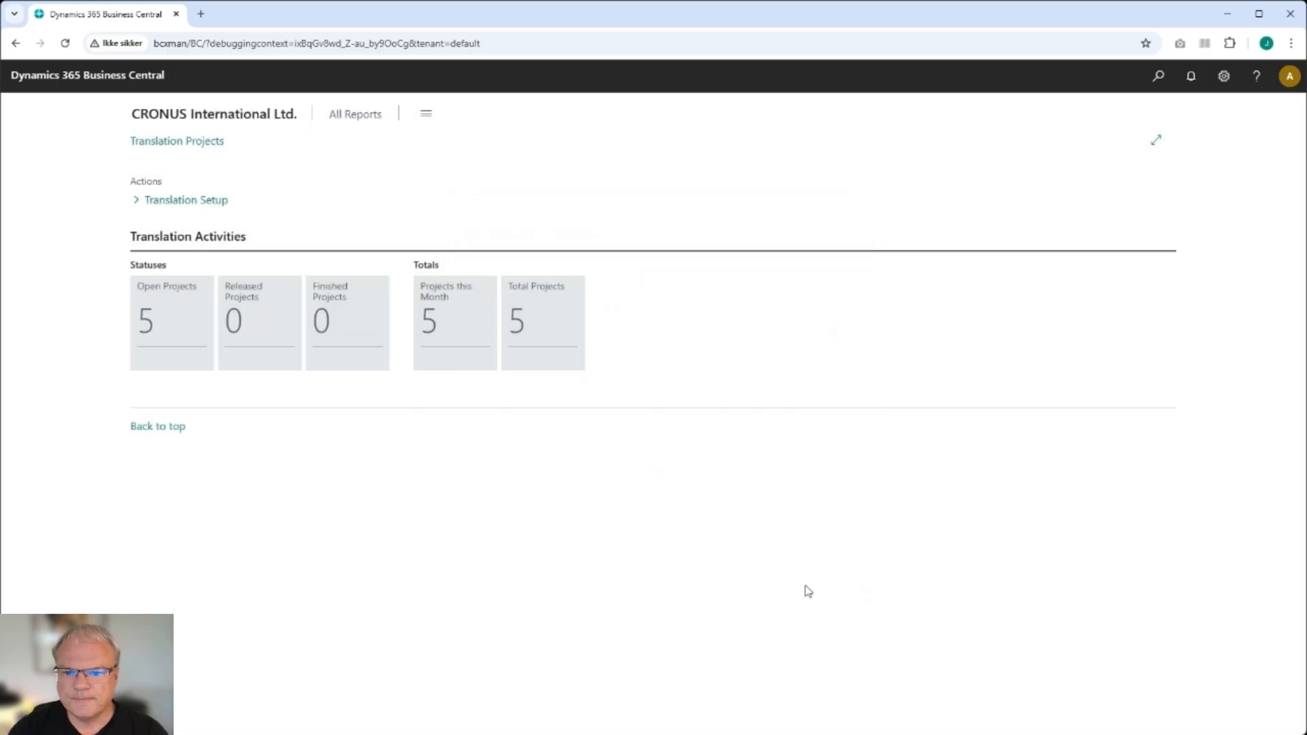
- Open Translation Setup and run Initialize ISO Languages, acknowledging the result message
left_click(190, 202)
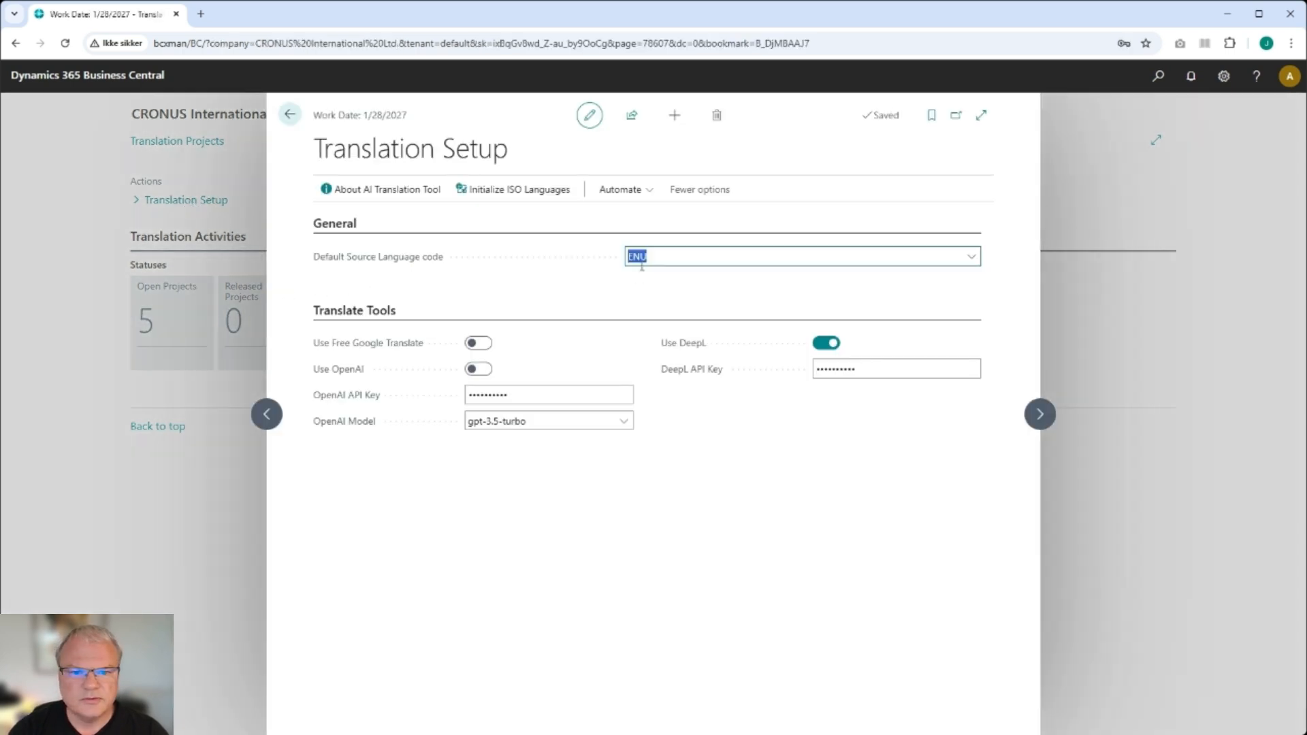
left_click(664, 259)
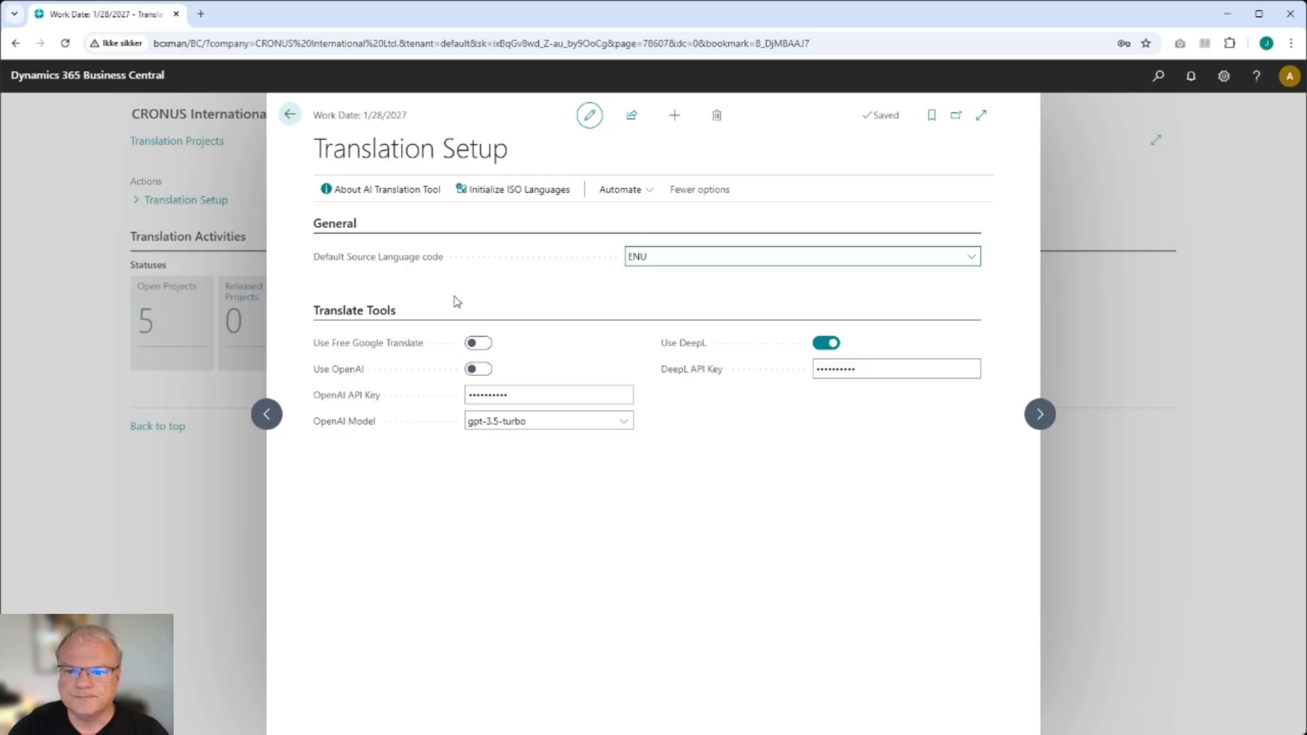
left_click(526, 194)
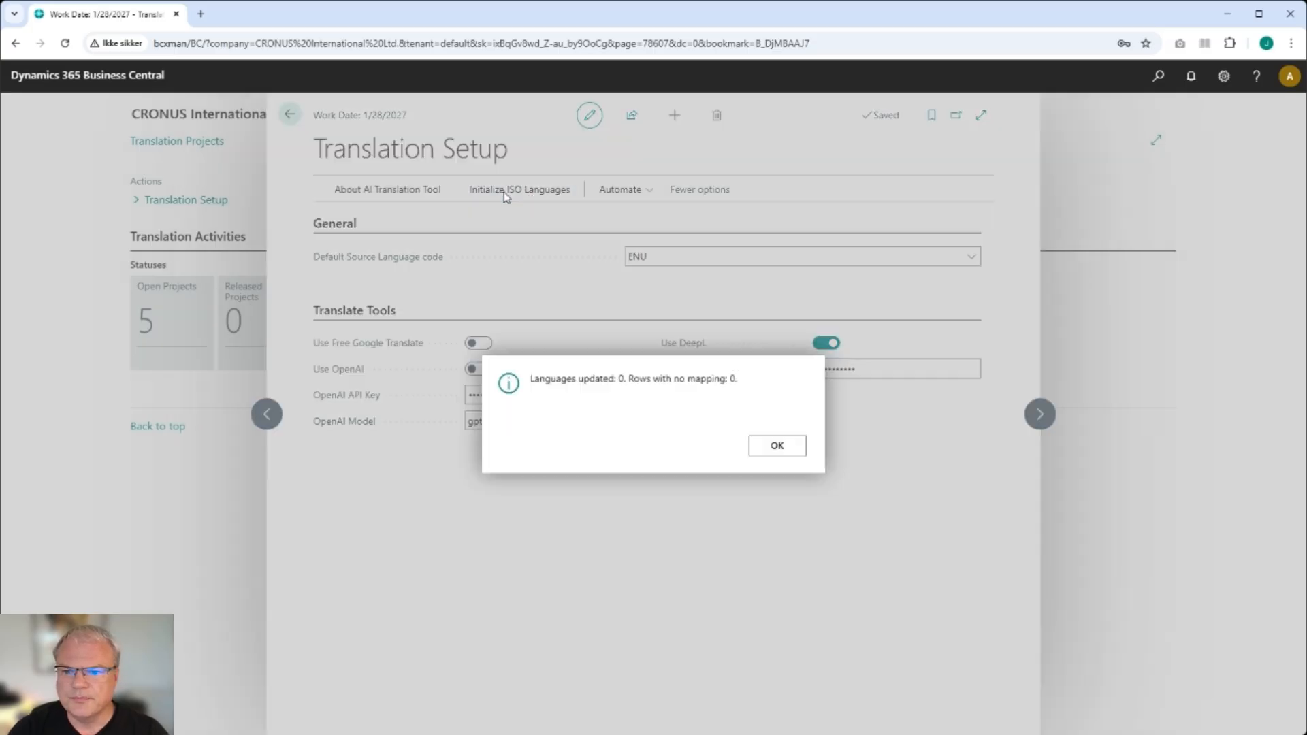
left_click(783, 450)
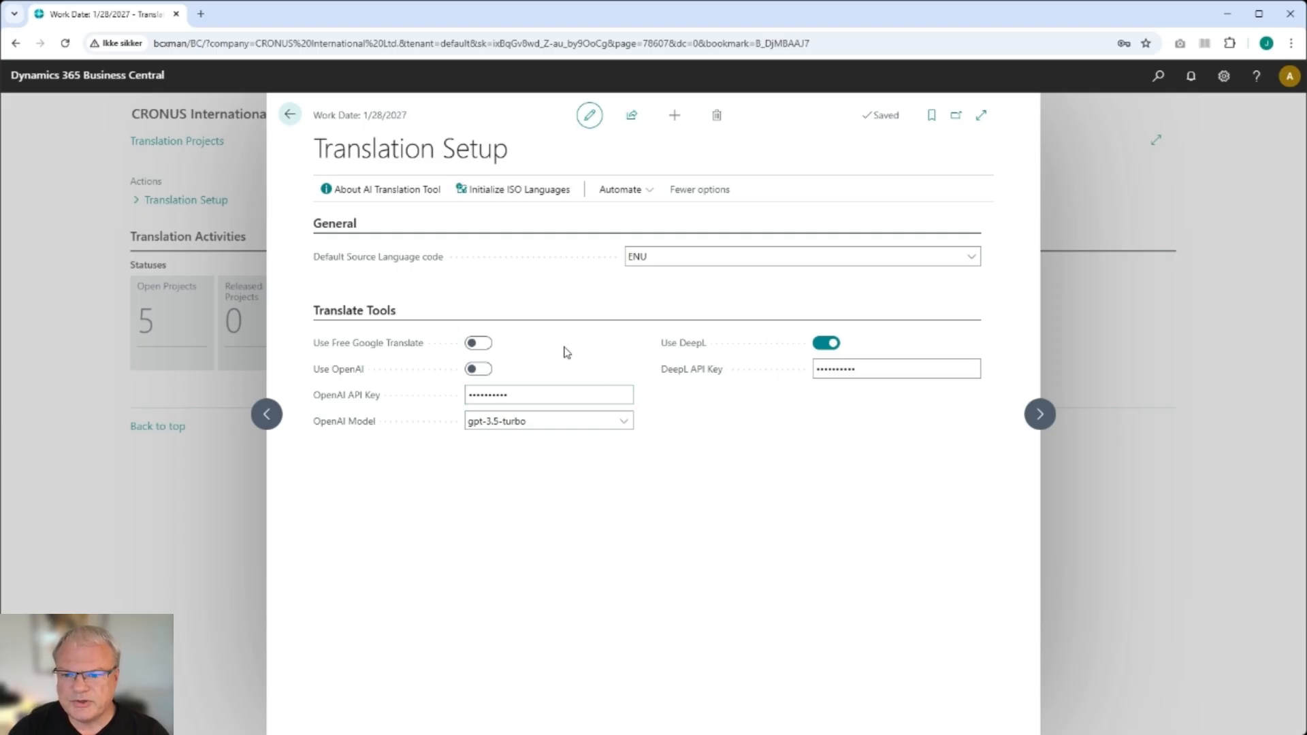
- Switch the translation tool from DeepL to OpenAI and set the OpenAI model to gpt-4o
left_click(826, 342)
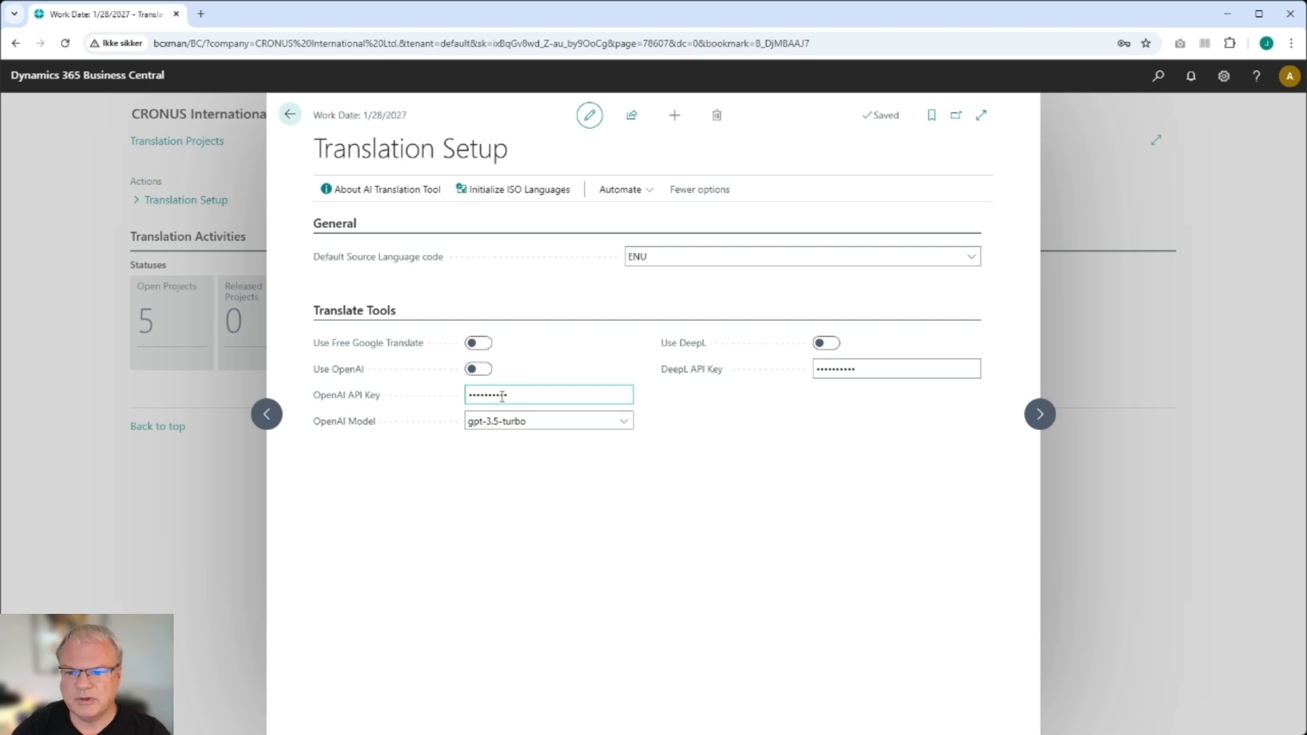
left_click(478, 369)
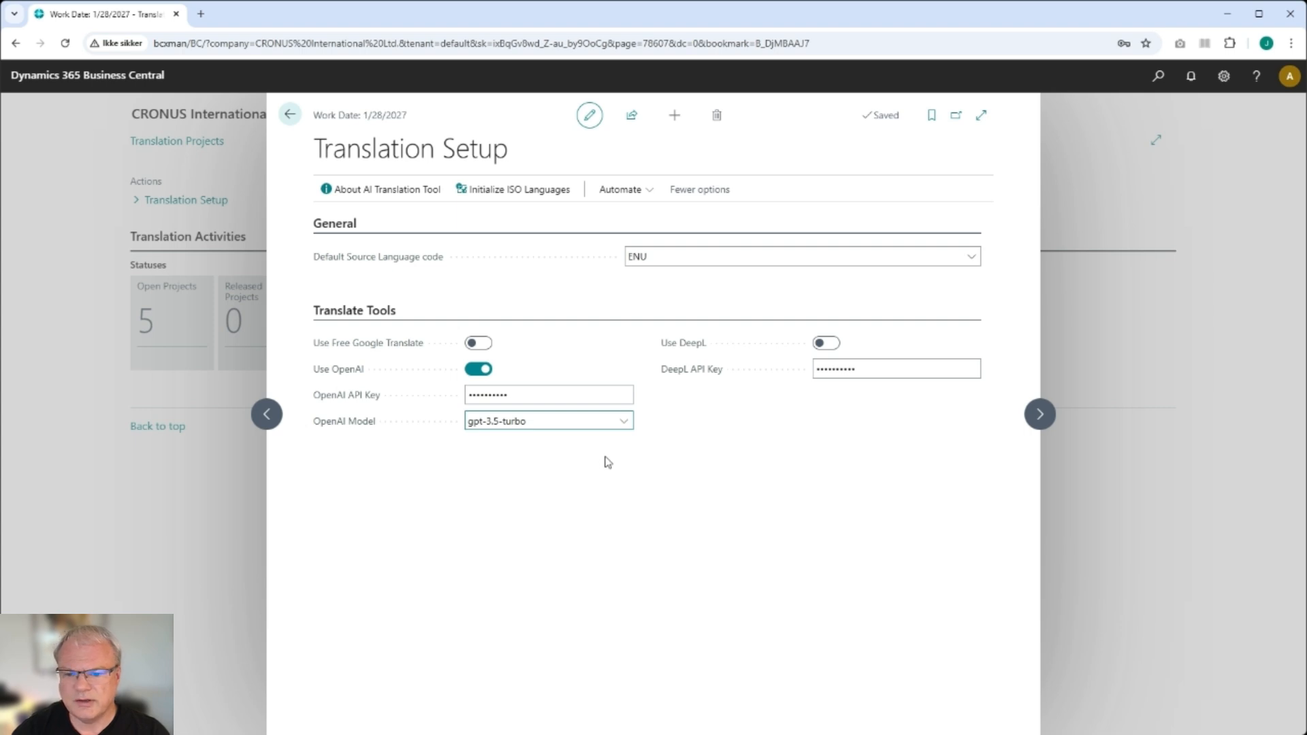
left_click(492, 461)
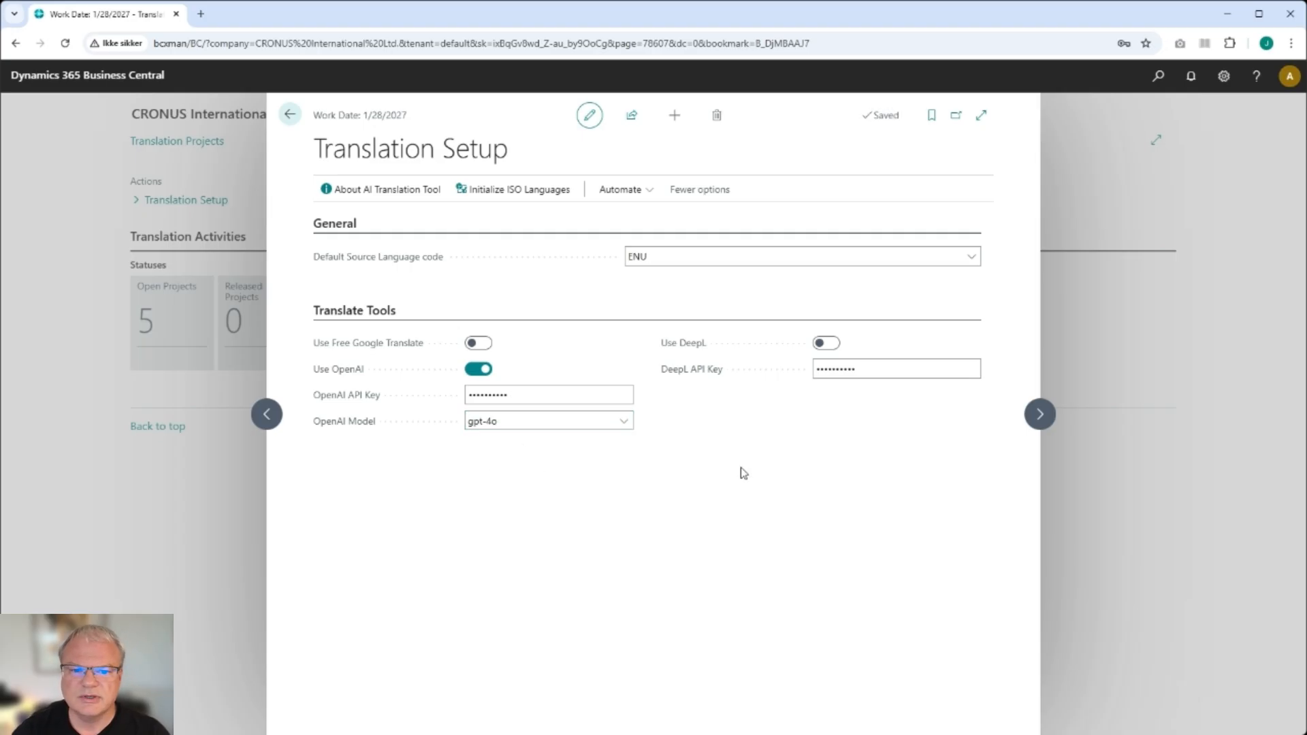
- Re-enable DeepL and turn OpenAI off again, checking the DeepL API key field
left_click(823, 345)
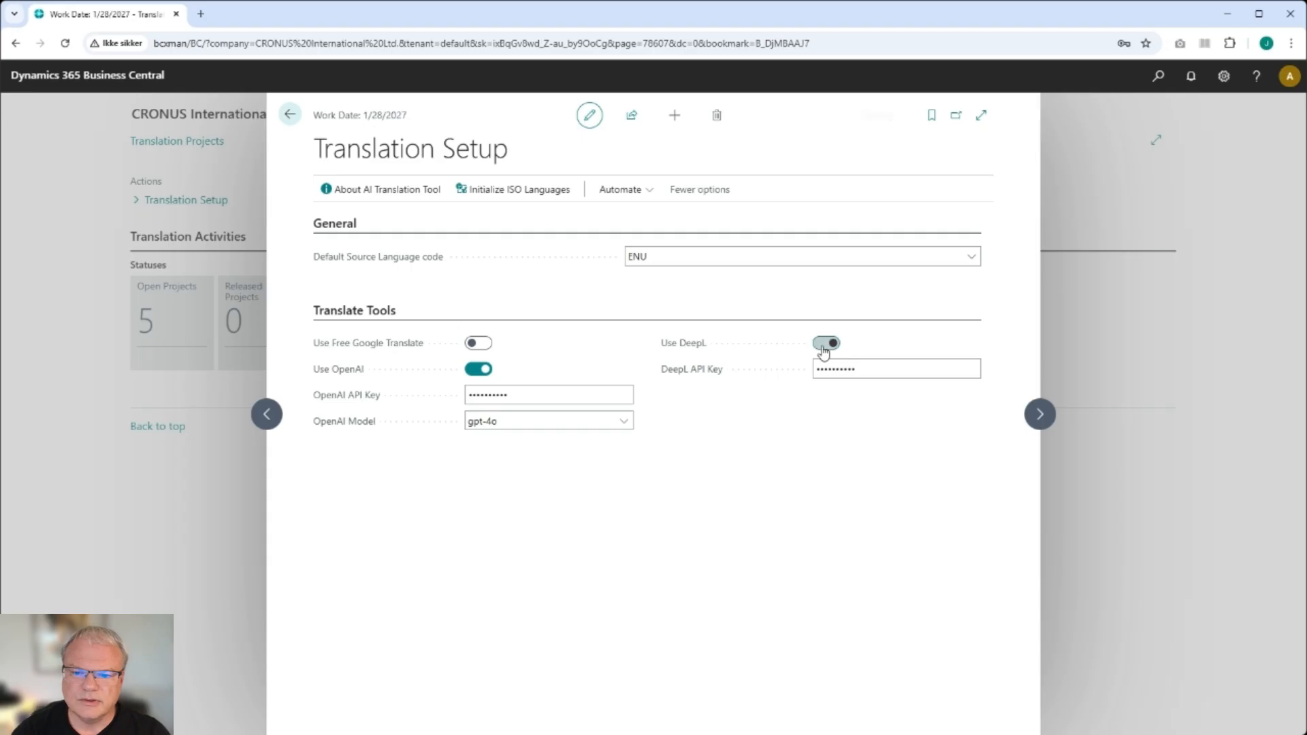
left_click(482, 369)
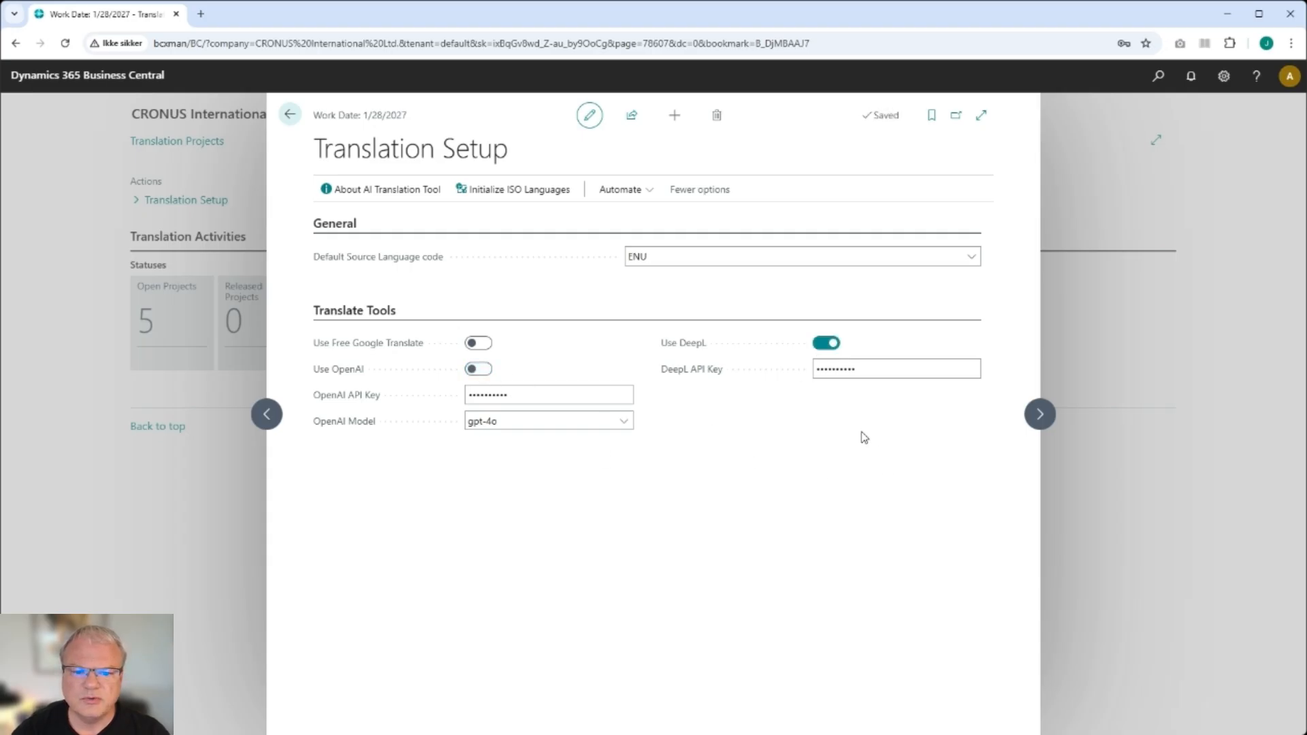
left_click(832, 372)
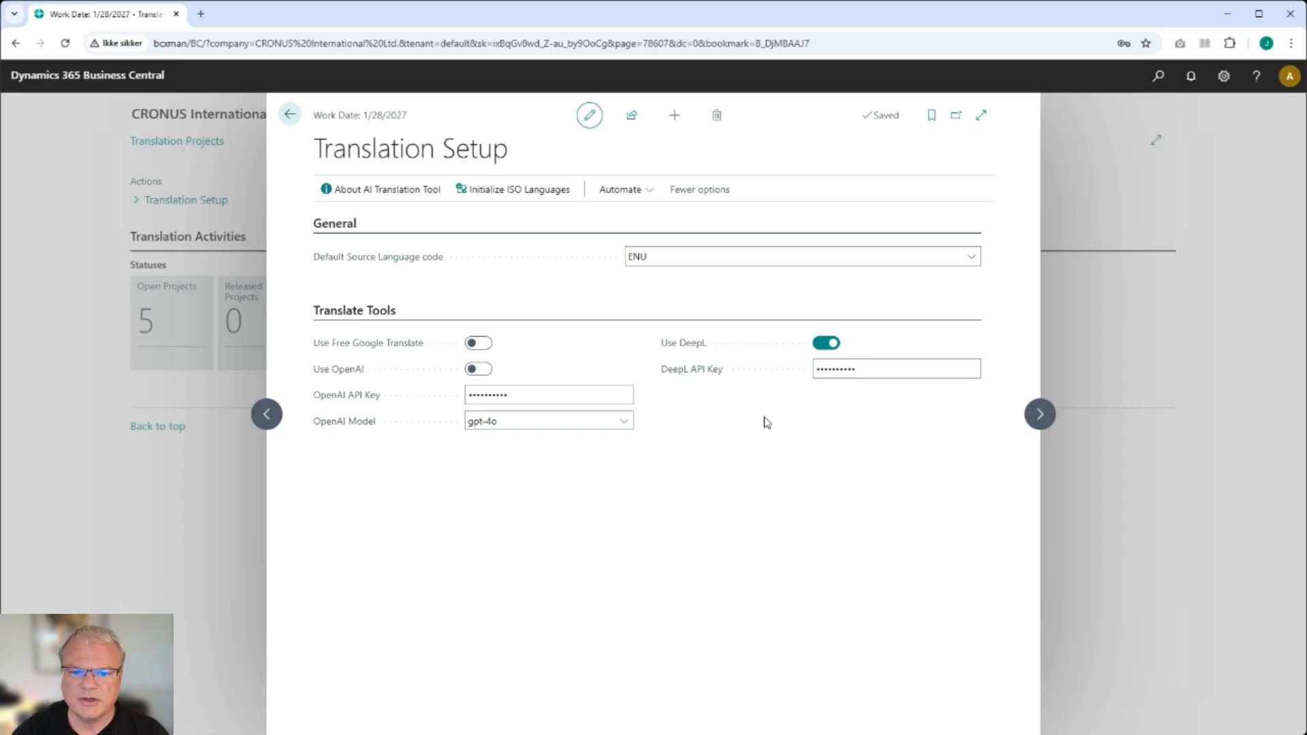
left_click(834, 365)
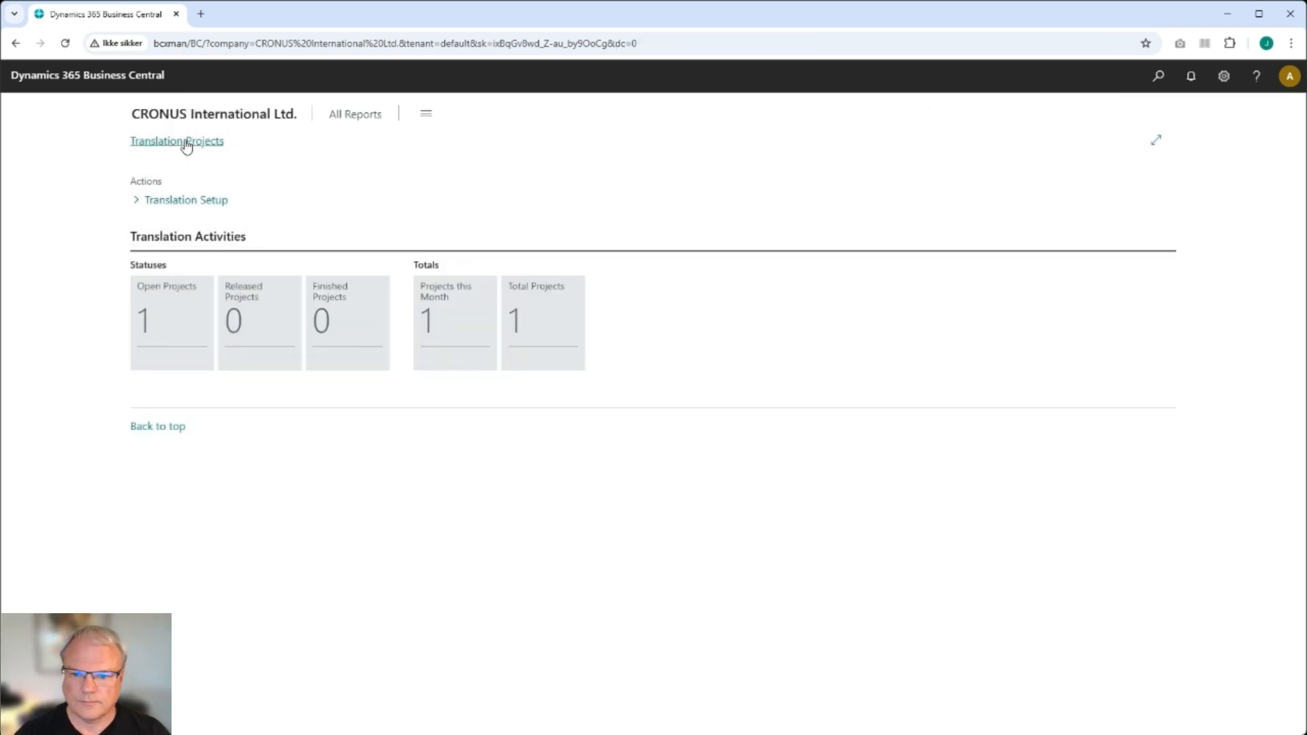
- Open Translation Projects and create a new project with project code DEMO
left_click(186, 145)
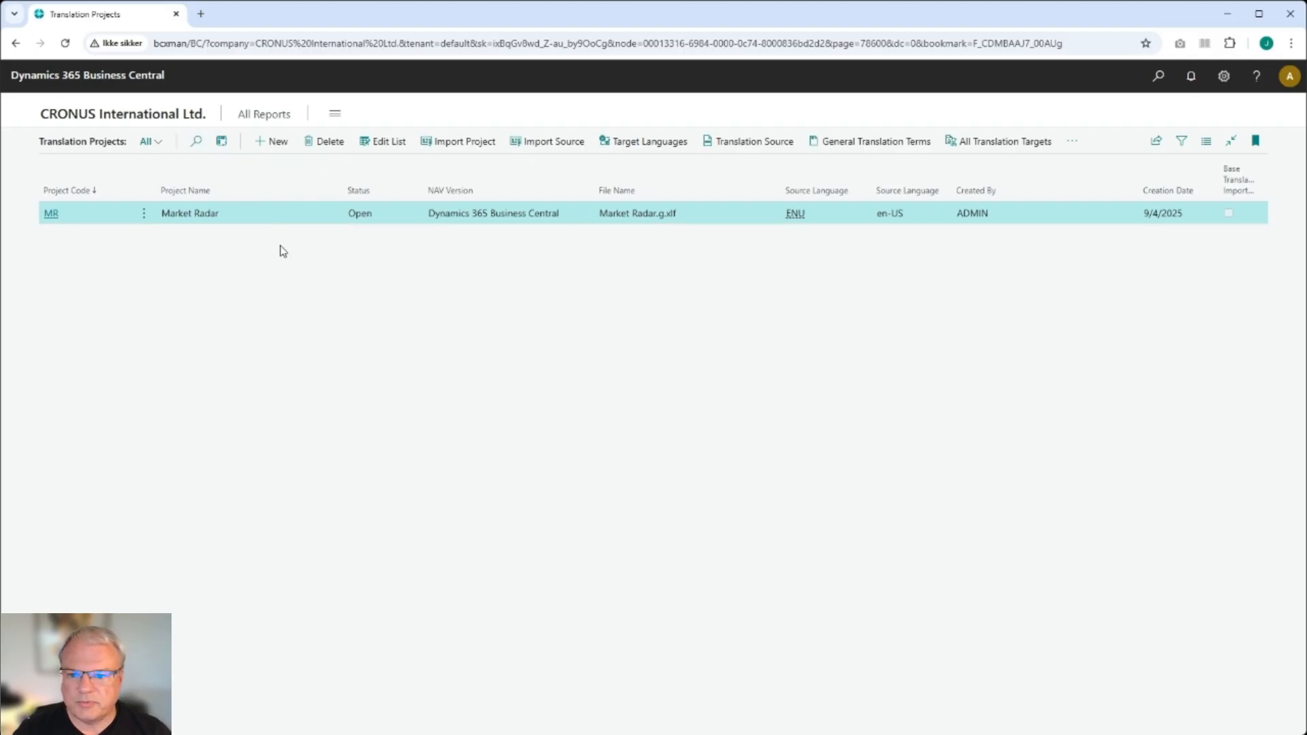
left_click(266, 151)
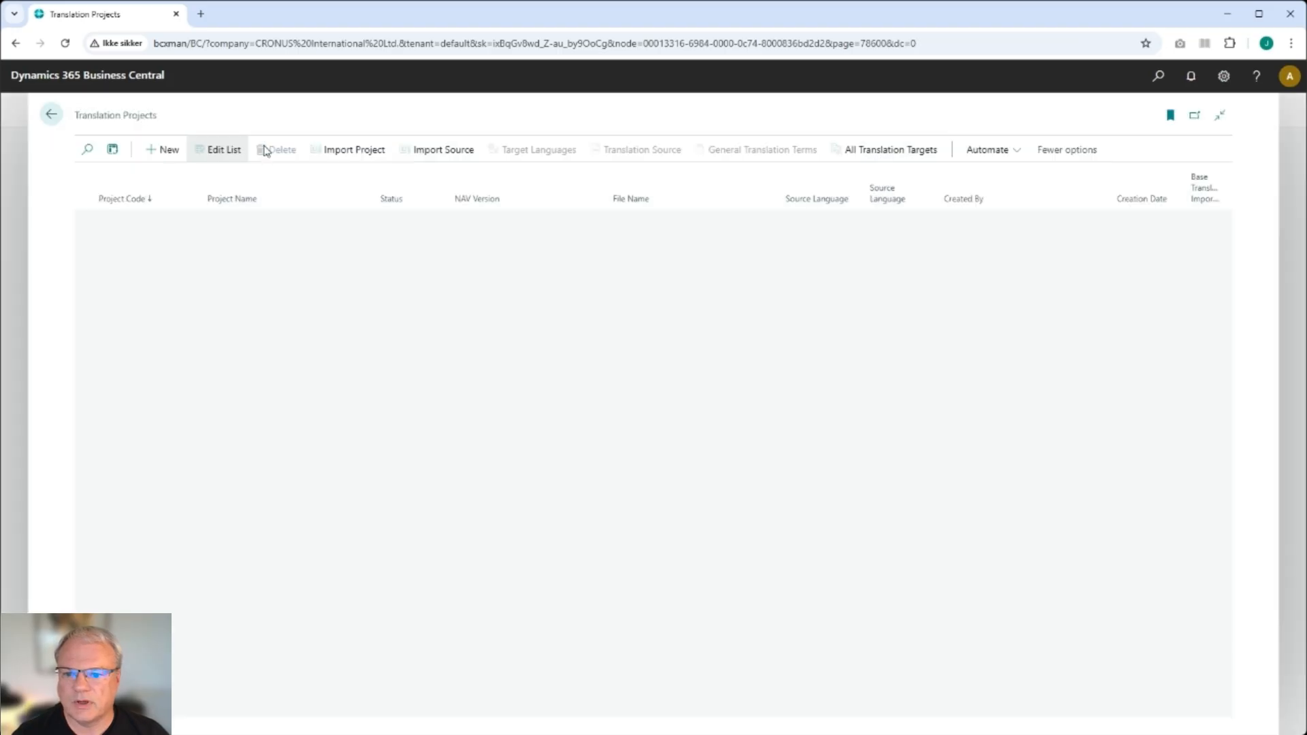
type("DEMO")
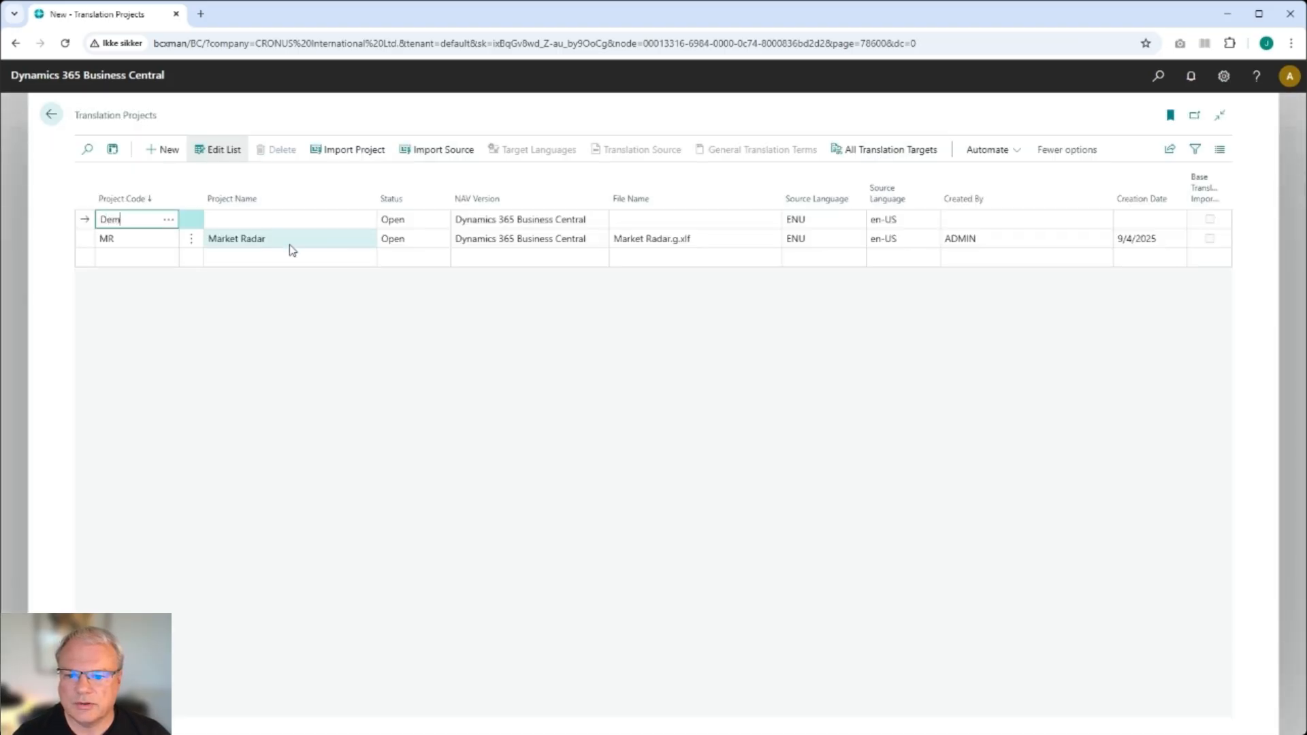
key("Tab")
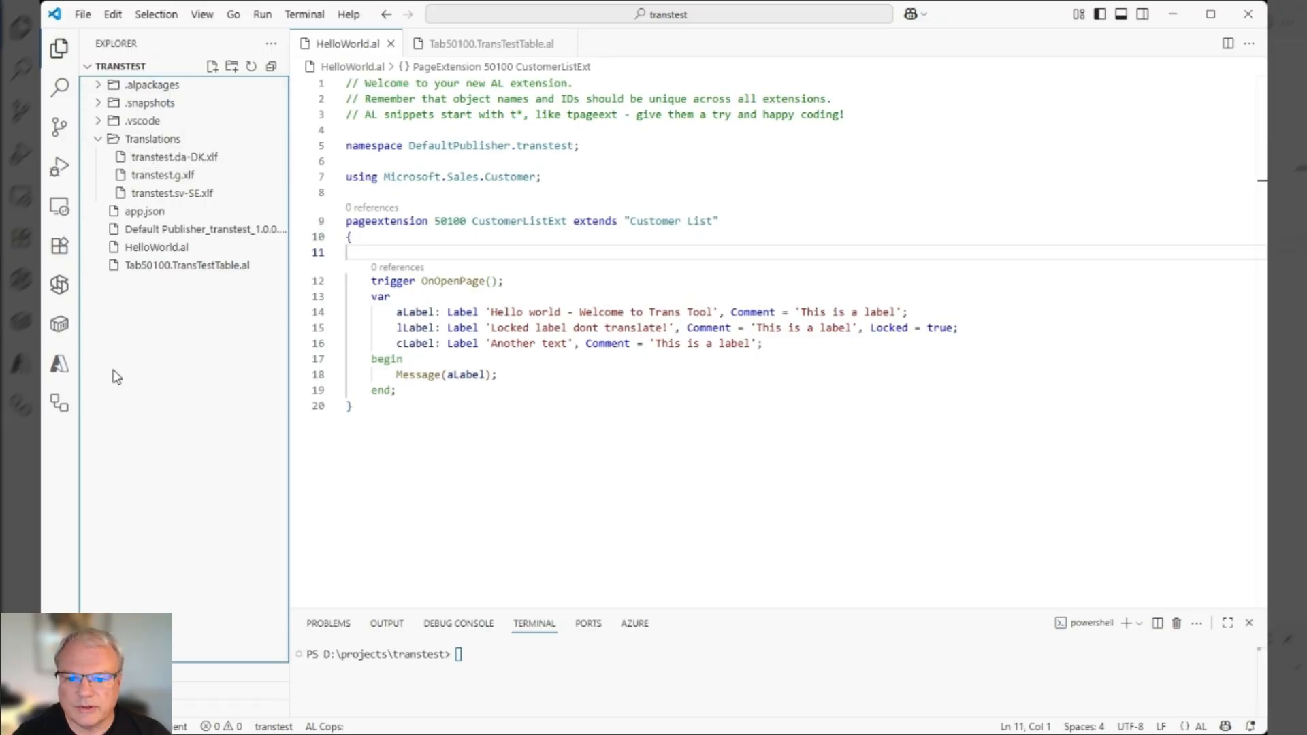
- Examine the captions, tooltips and labels, including the Locked label property, in the AL extension's source files
left_click(344, 50)
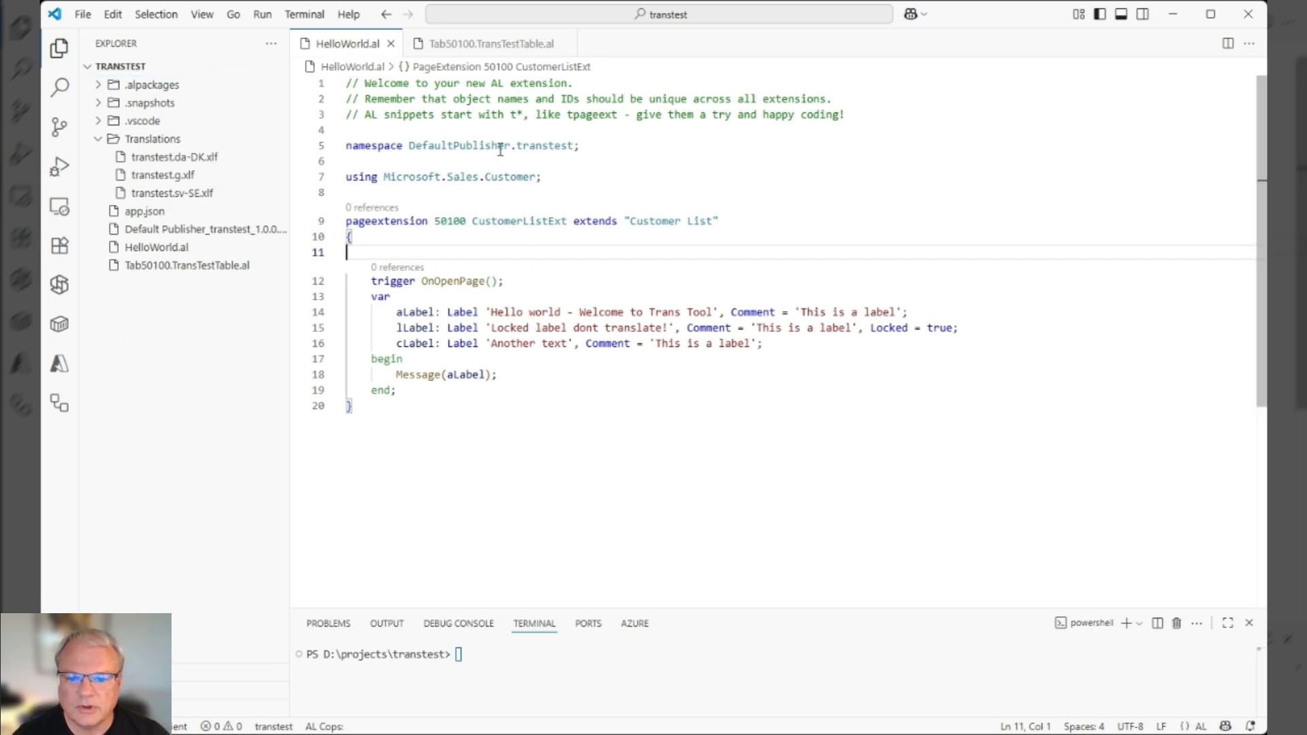
left_click(501, 45)
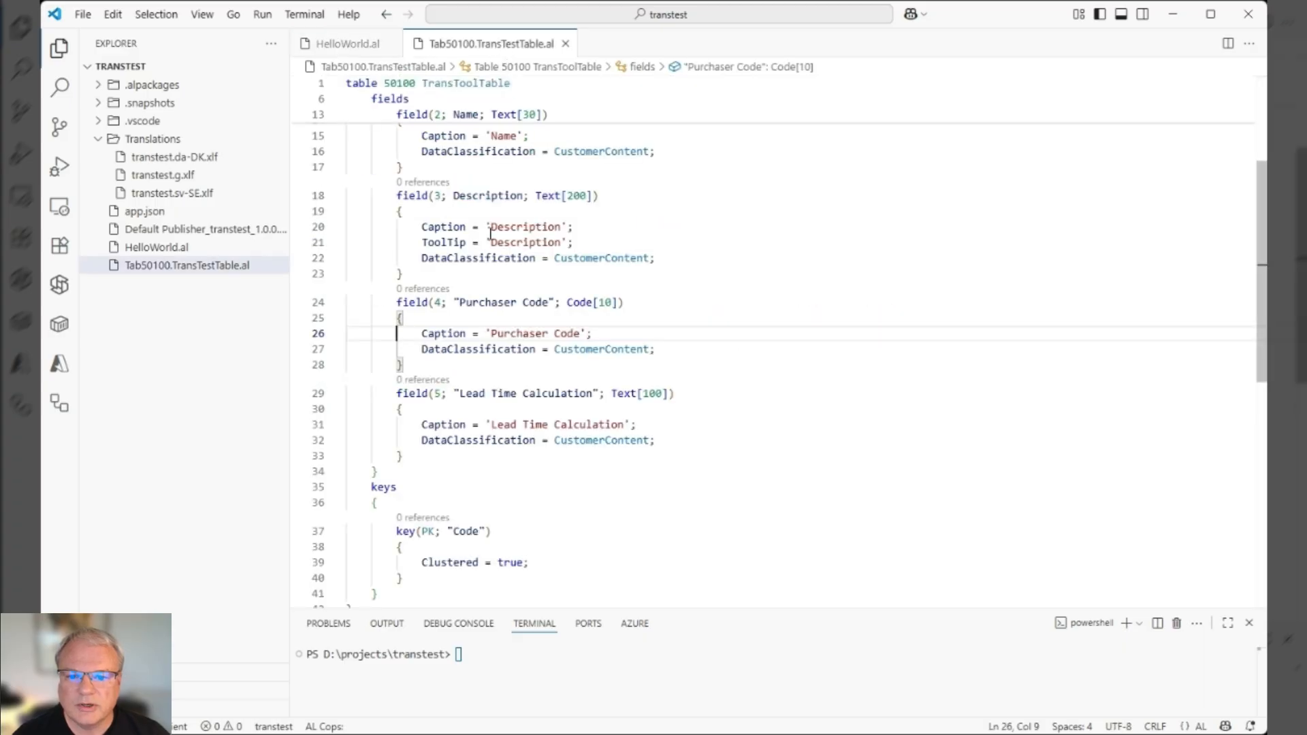
scroll(476, 277, "up", 3)
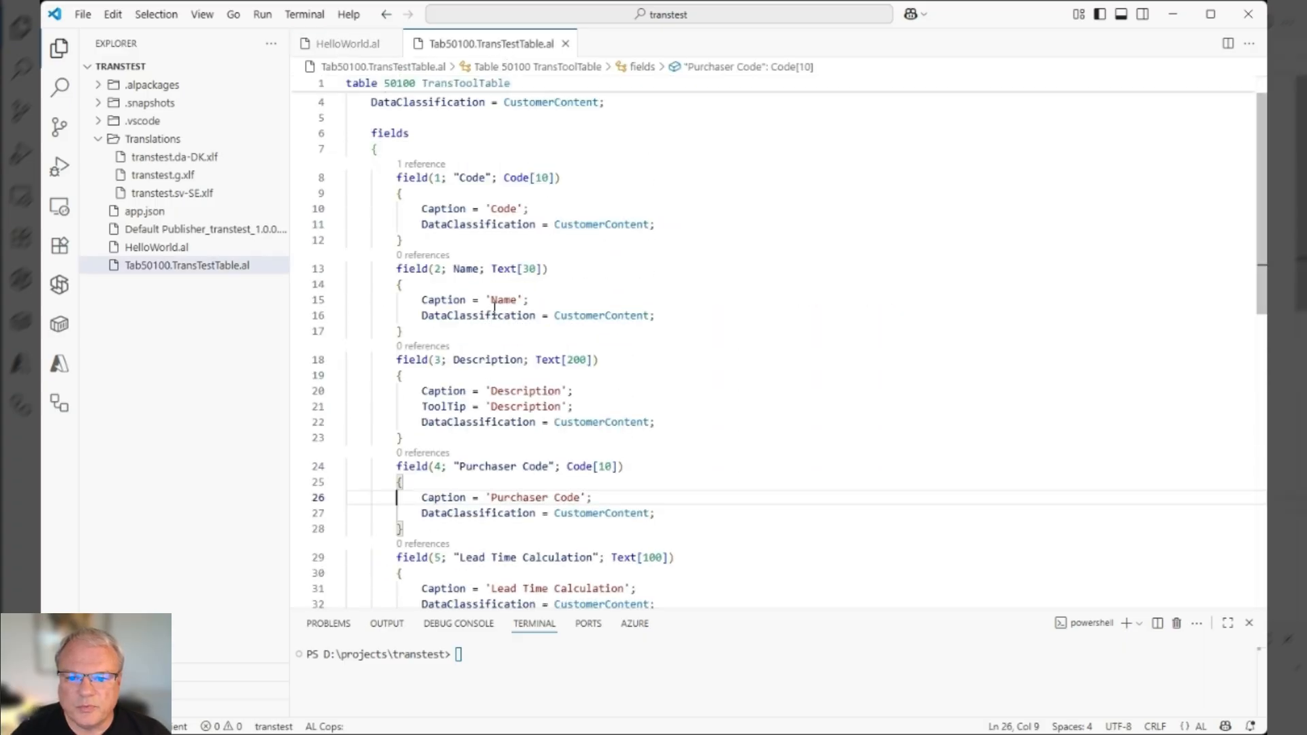
scroll(502, 251, "down", 1)
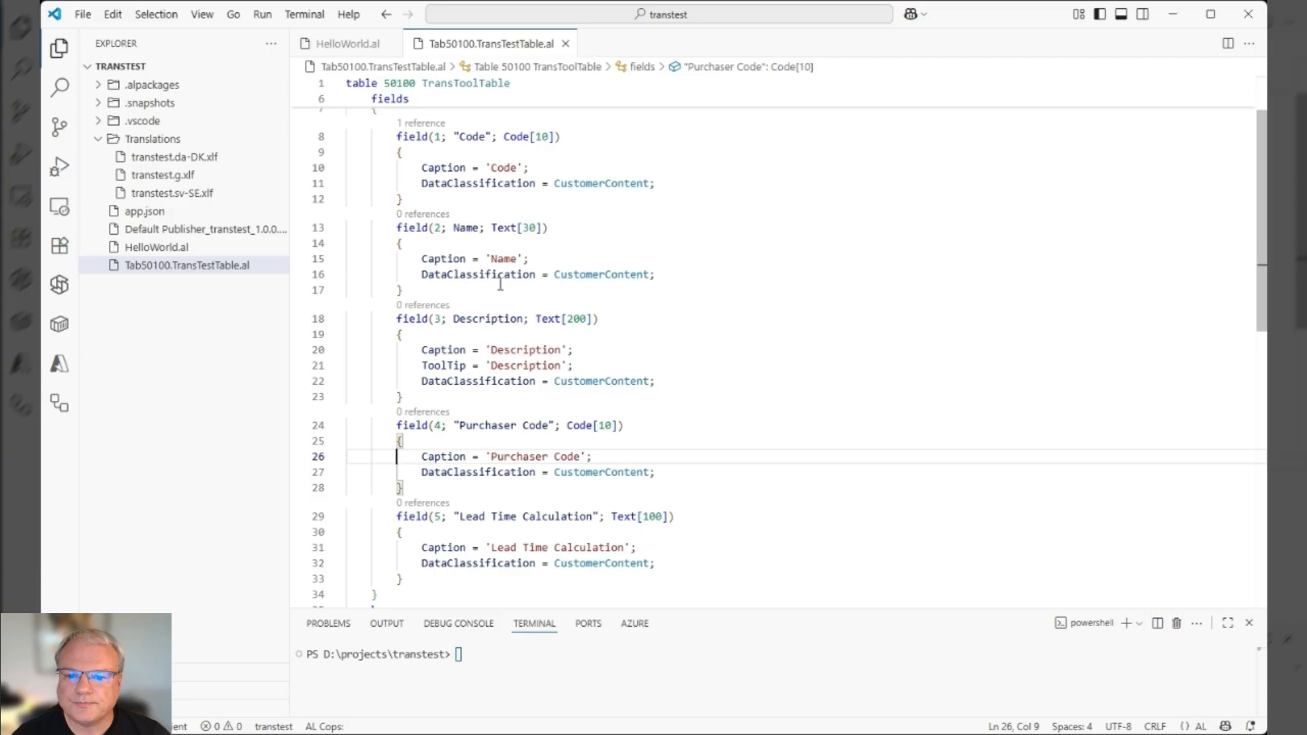
left_click(510, 366)
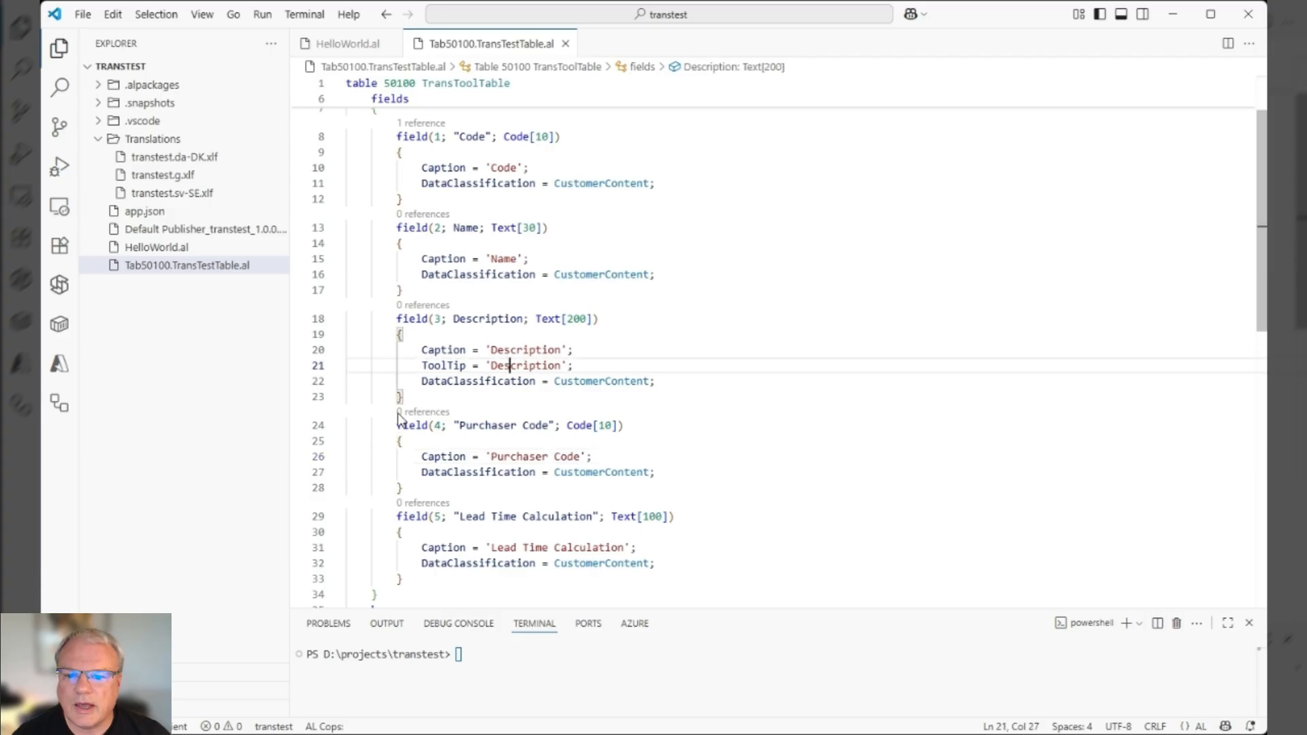
left_click(385, 14)
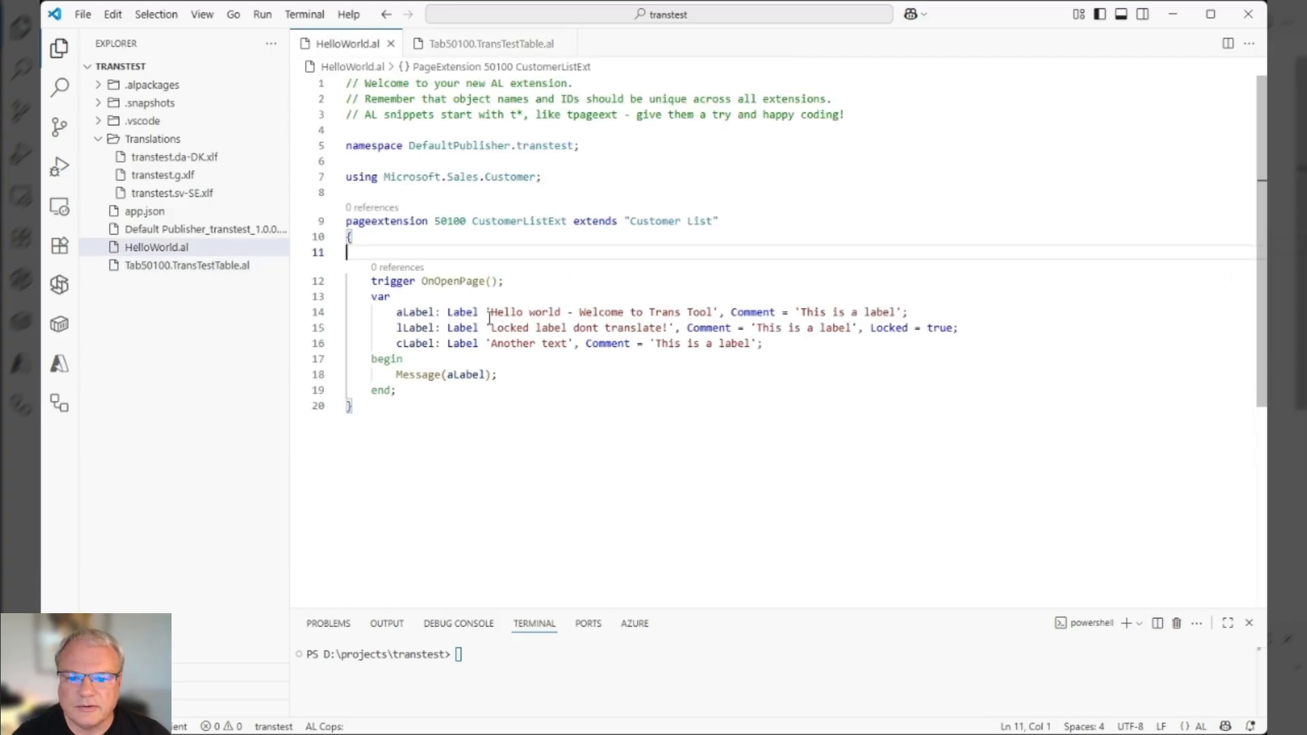
left_click_drag(872, 330, 959, 329)
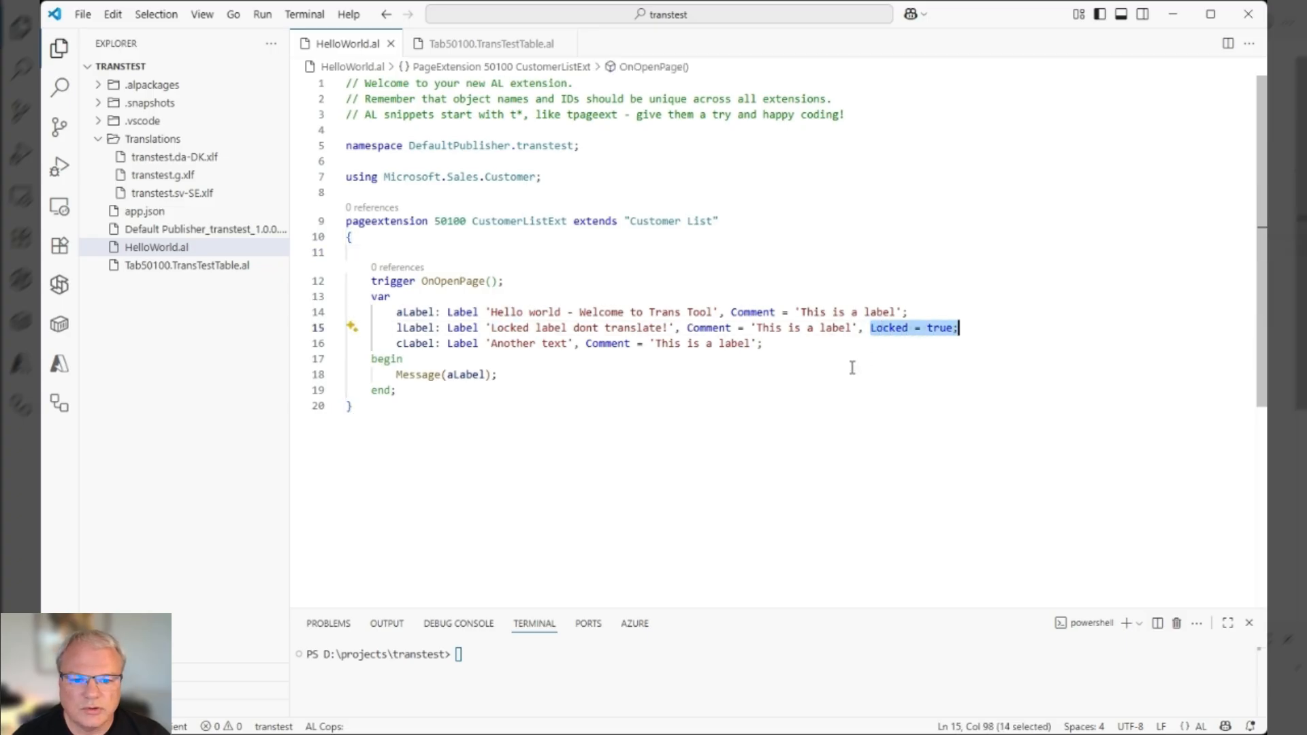
left_click(788, 329)
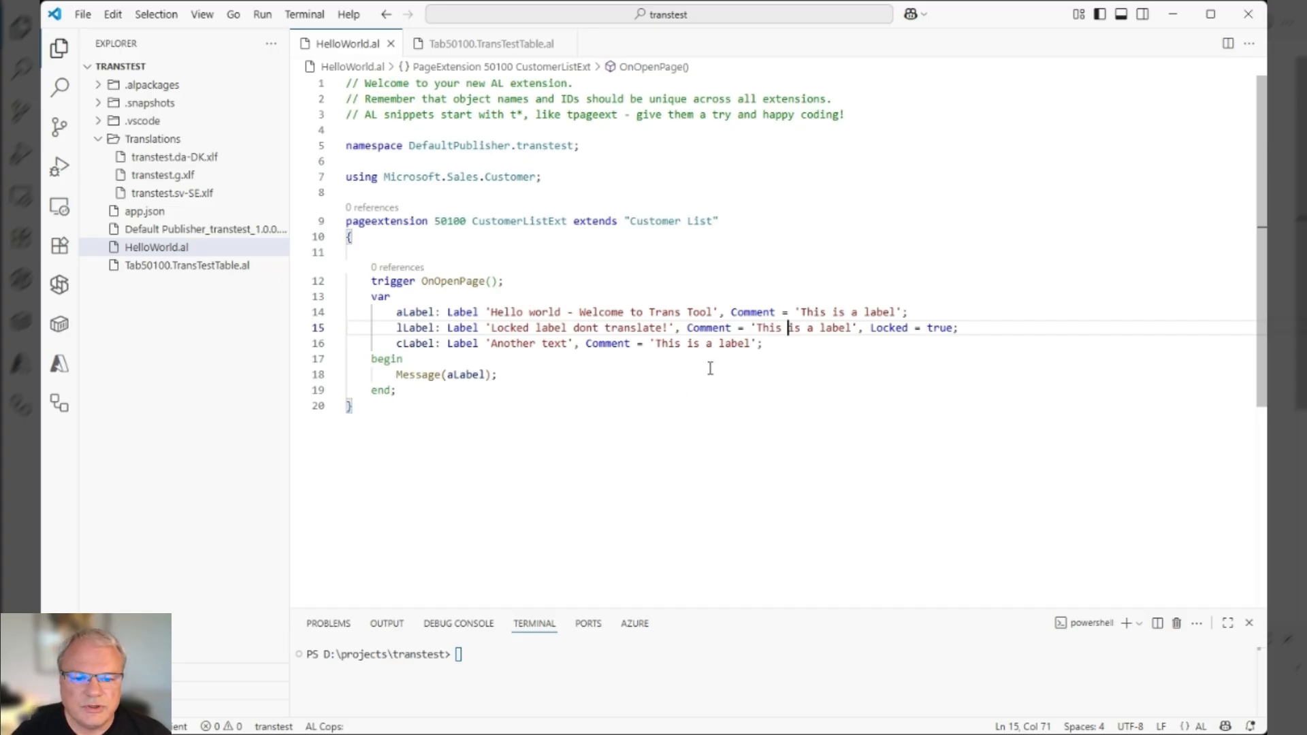
left_click(505, 310)
left_click(640, 359)
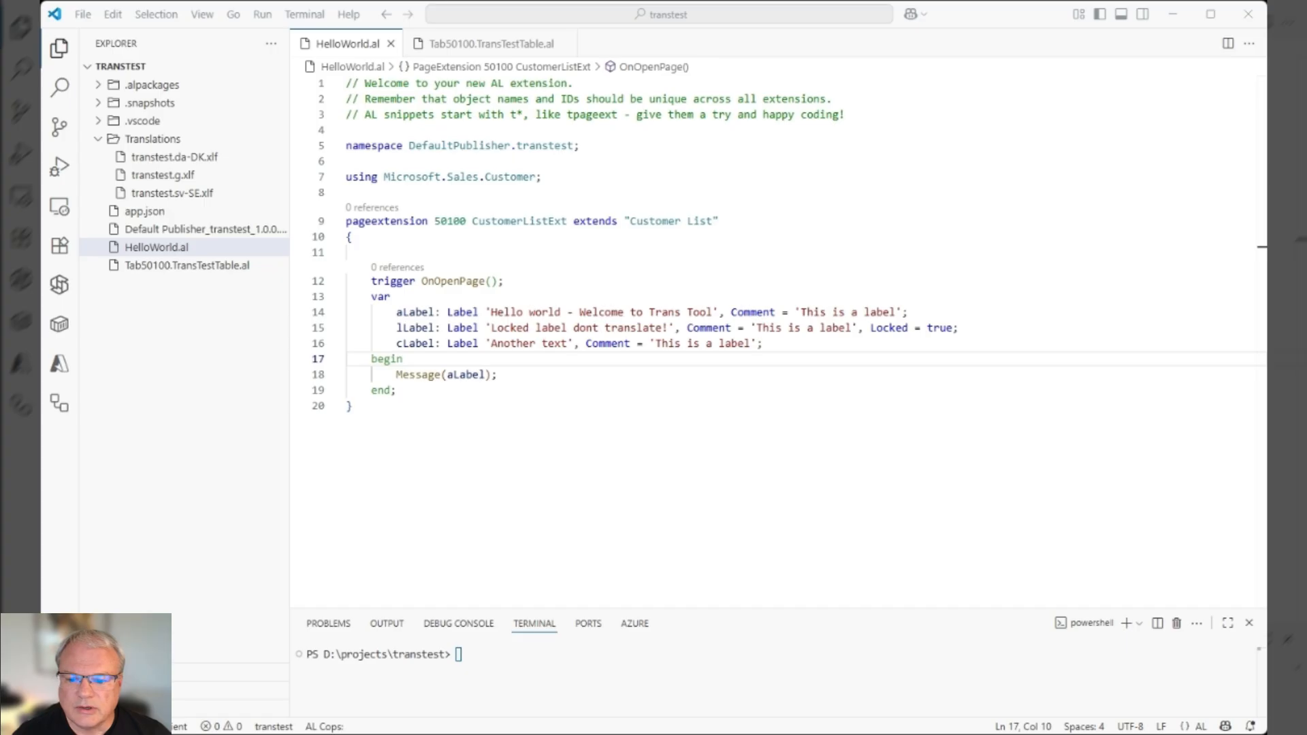
- Compress the three XLF translation files into a ZIP archive named transtest.zip
left_click(510, 190)
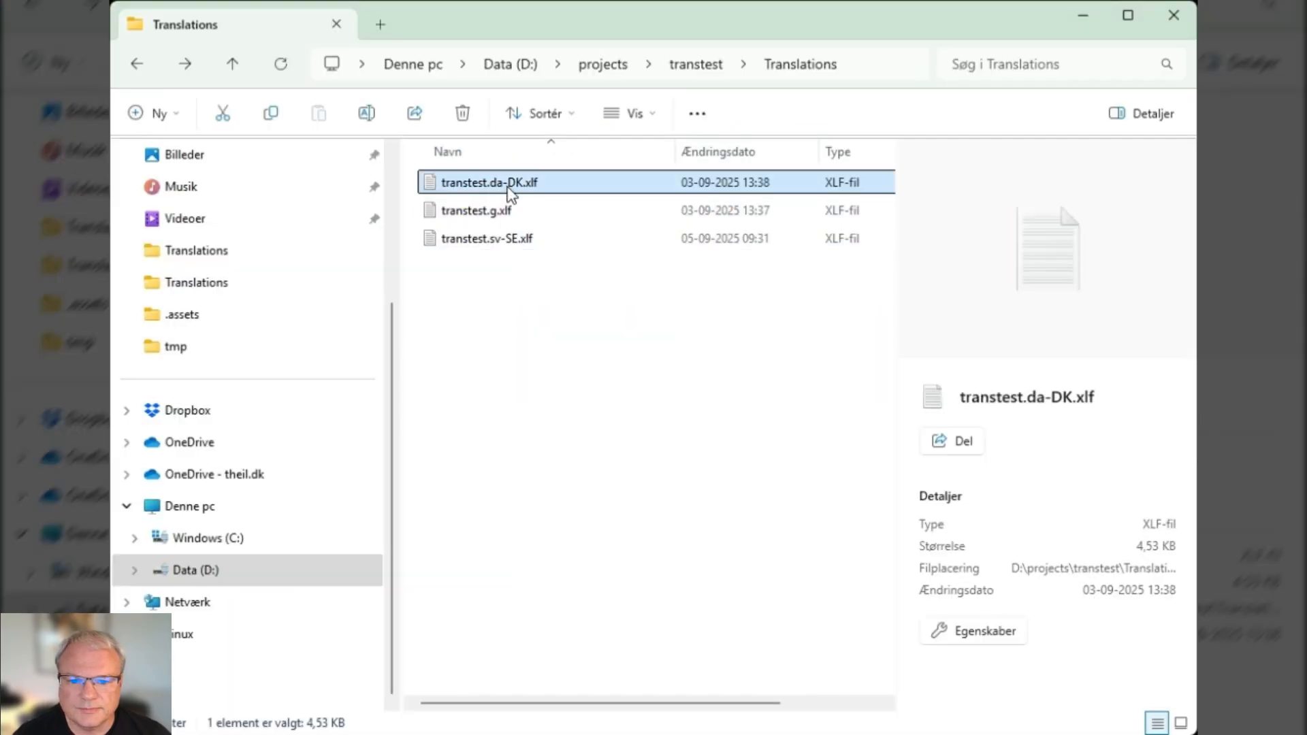
left_click(500, 245, "shift")
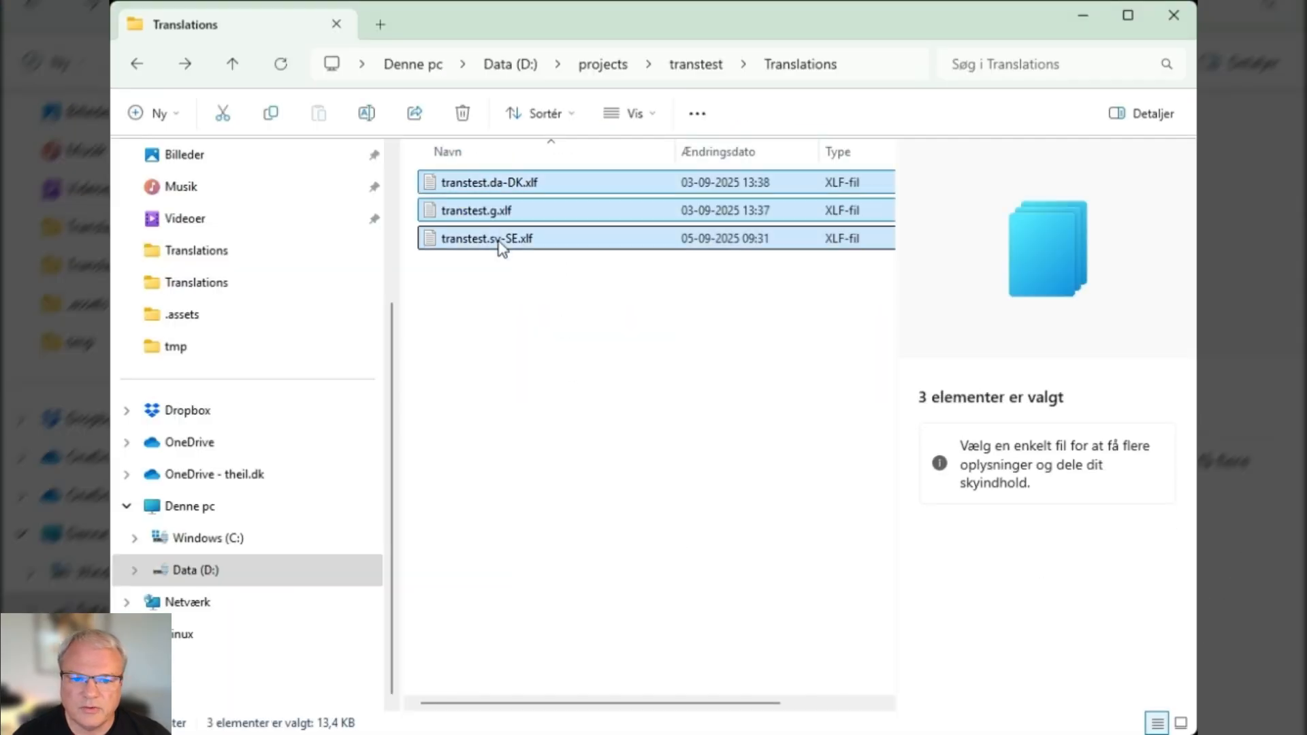
right_click(480, 237)
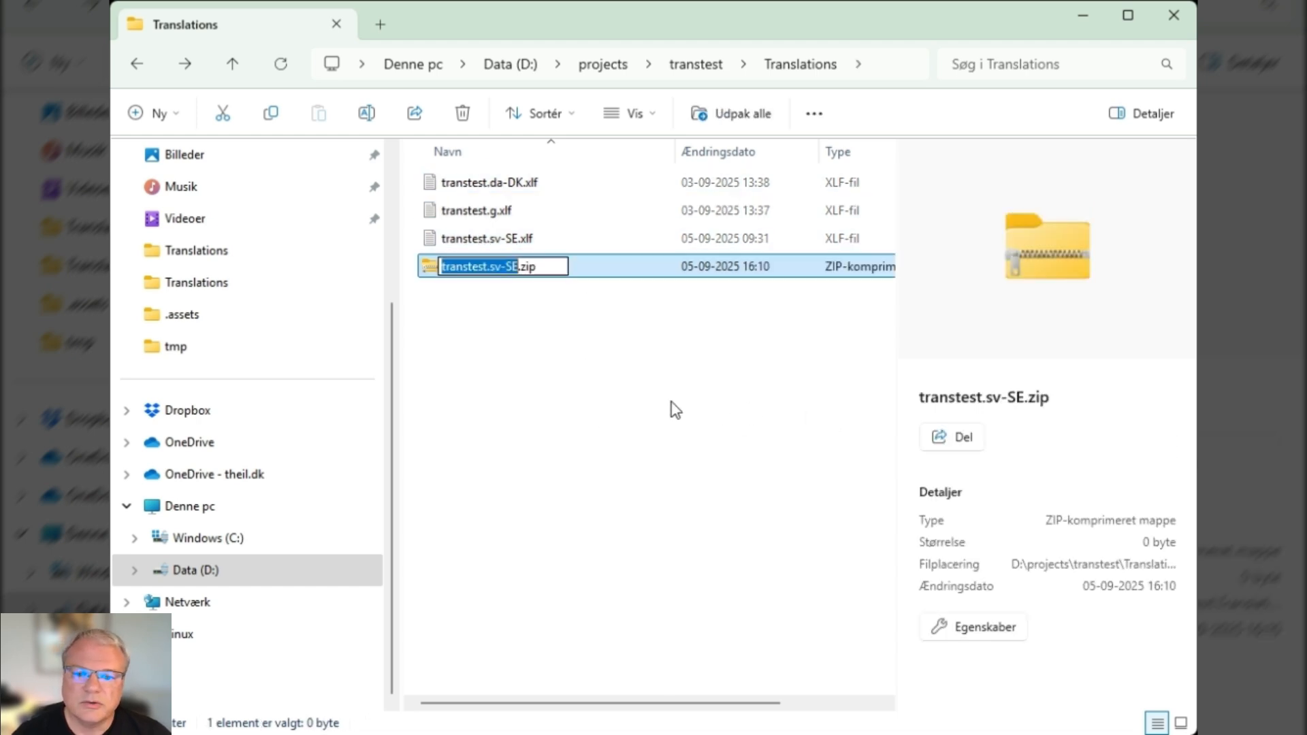
left_click(490, 266)
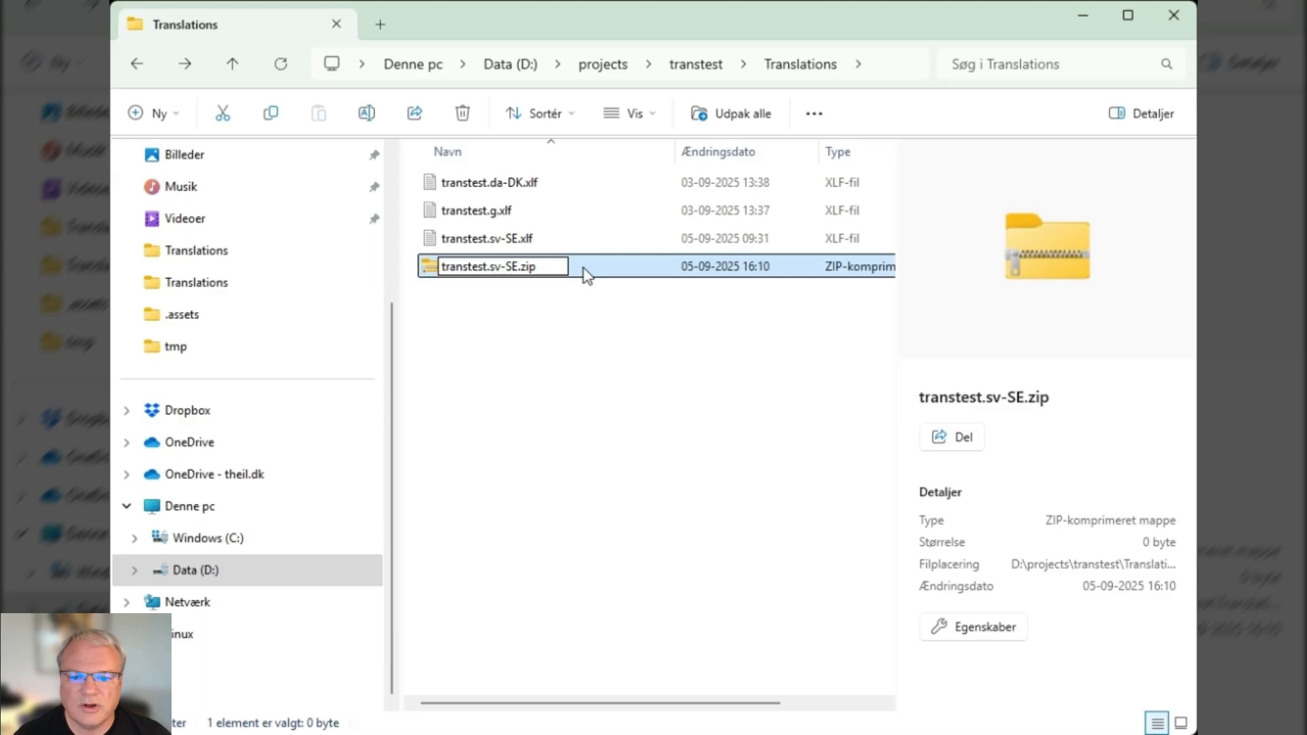
key("Delete")
key("Delete")
key("Delete")
key("Delete")
key("Delete")
key("Delete")
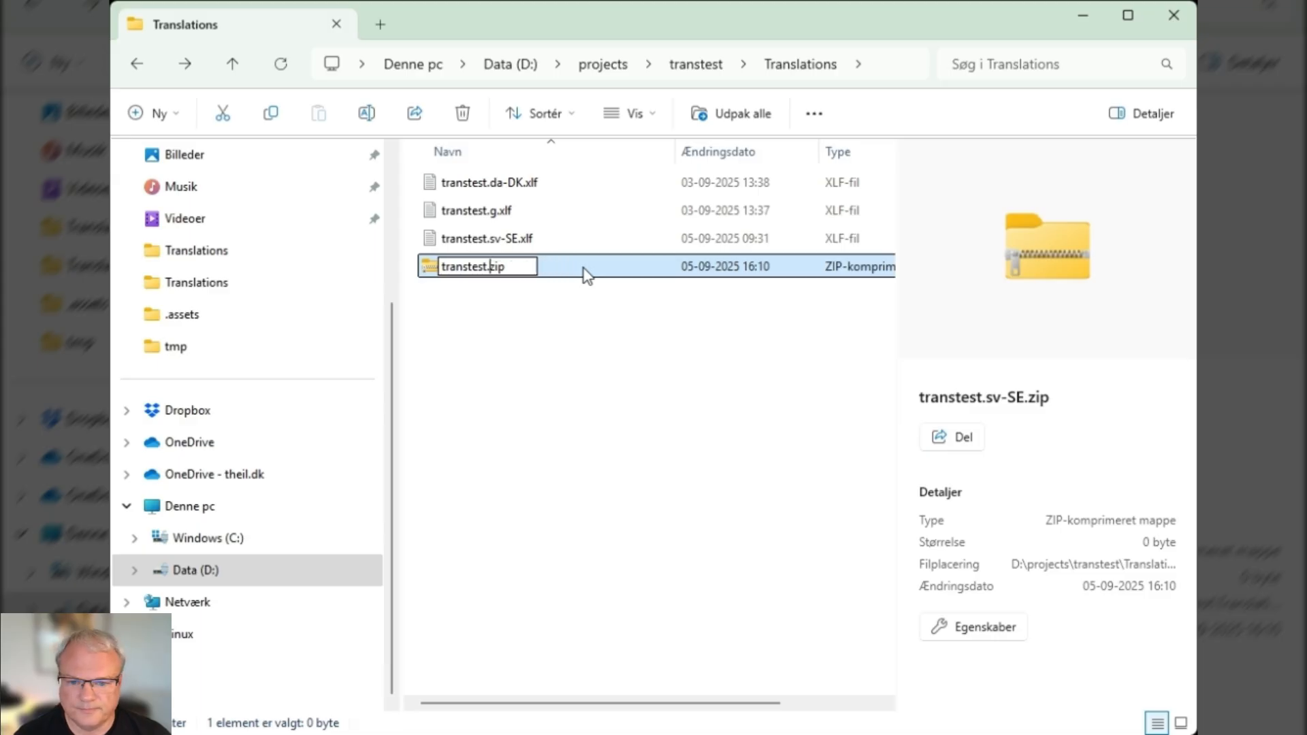
key("Return")
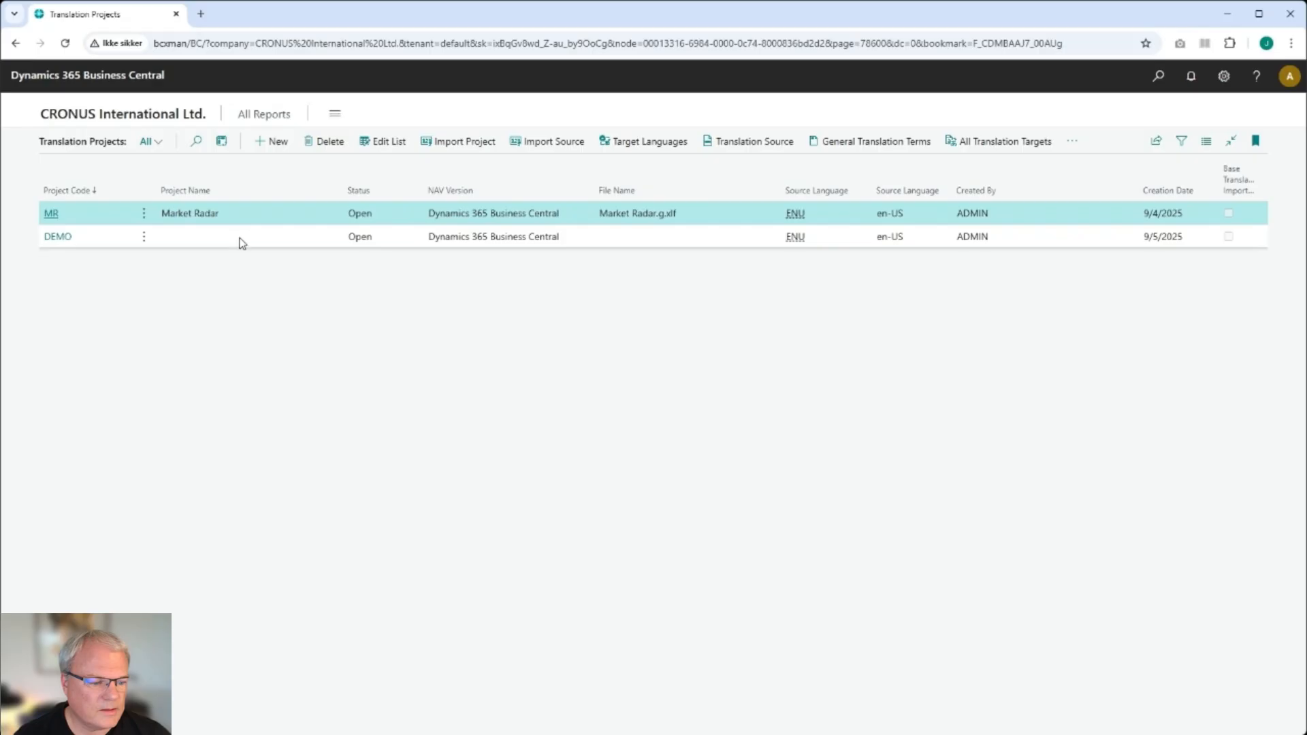
- Import the transtest.zip archive of XLIFF files into the DEMO translation project
left_click(241, 239)
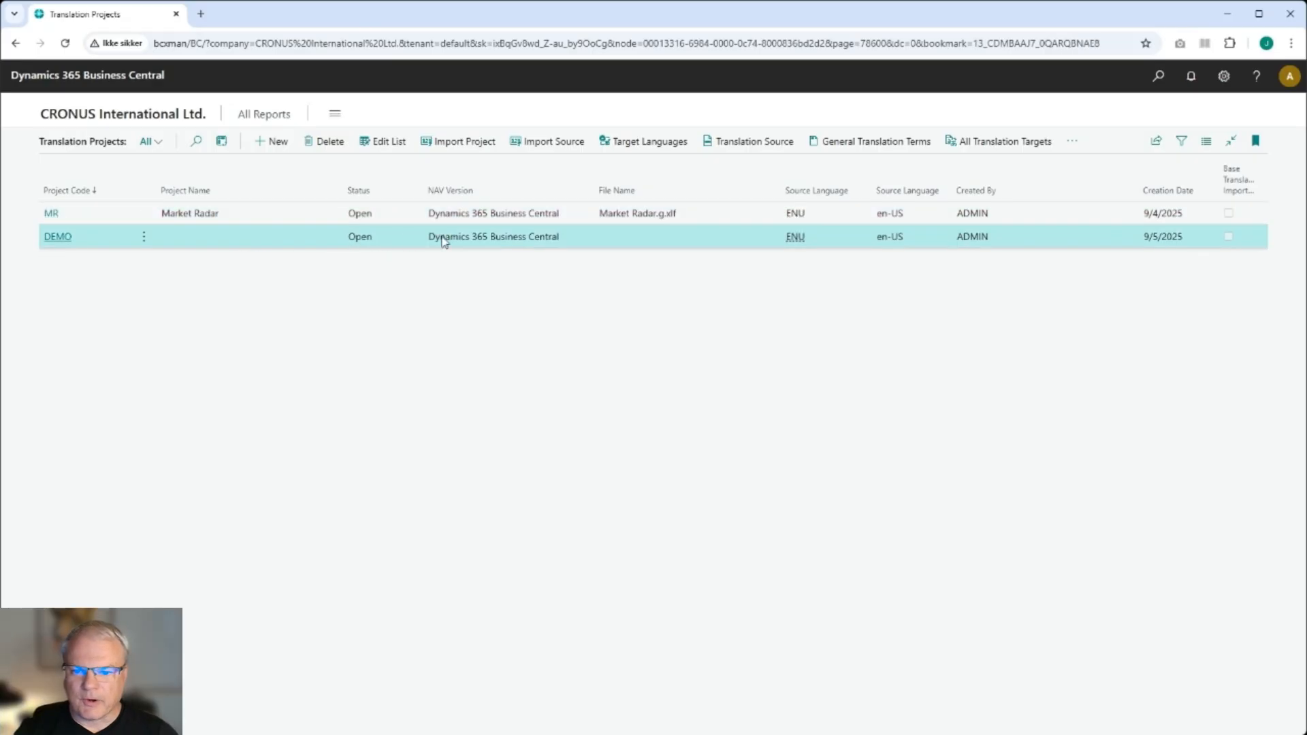
left_click(449, 147)
left_click(723, 446)
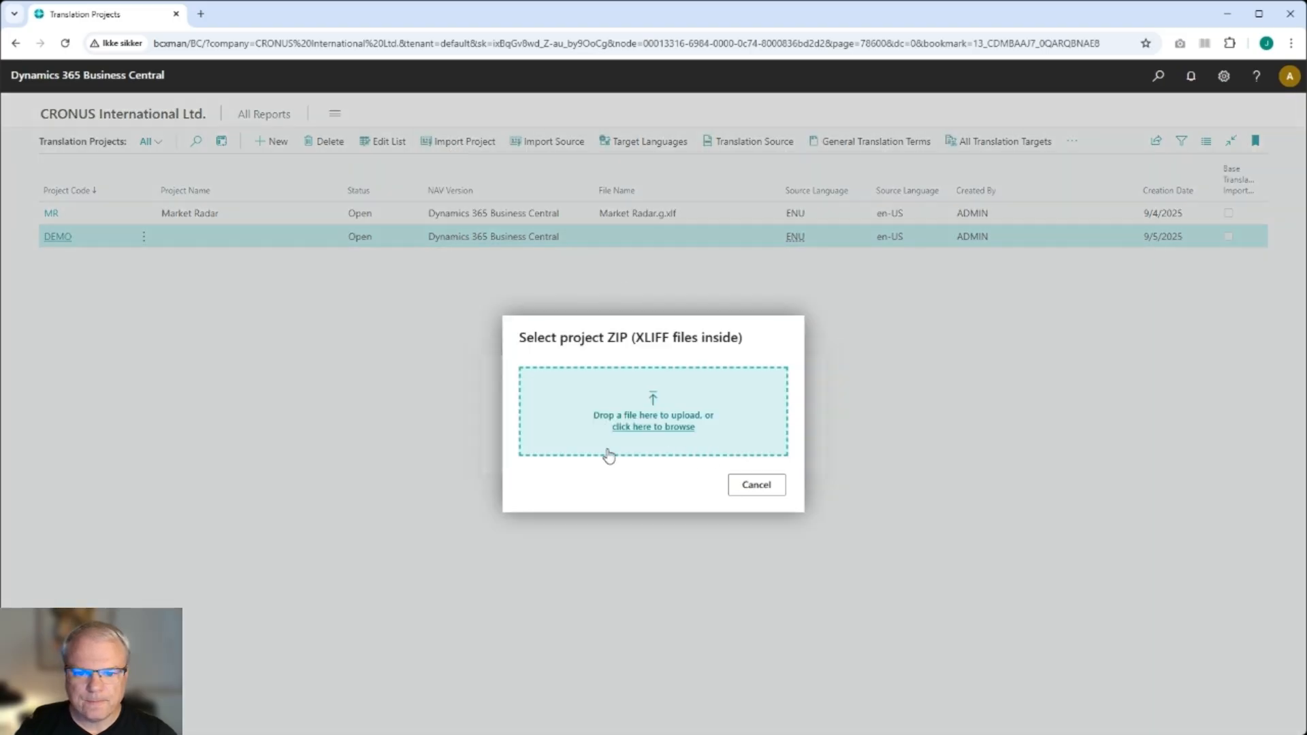
left_click(588, 435)
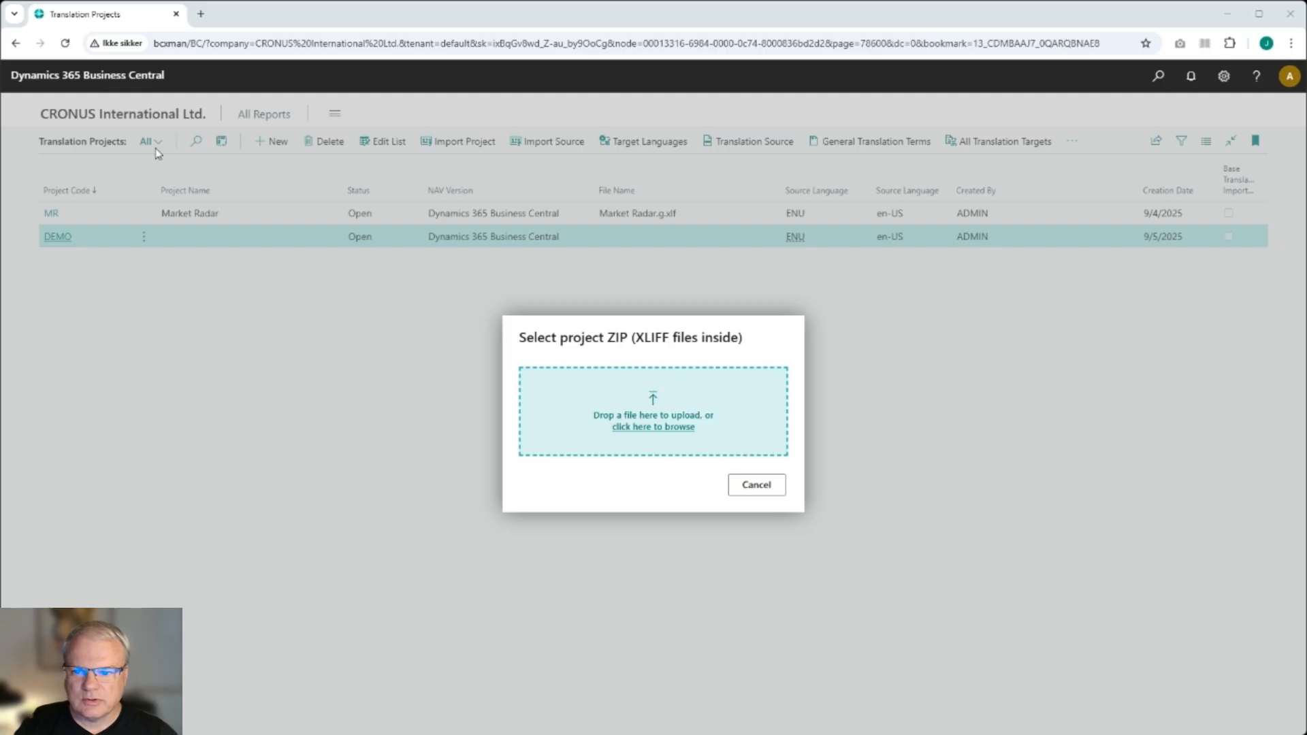
left_click(729, 632)
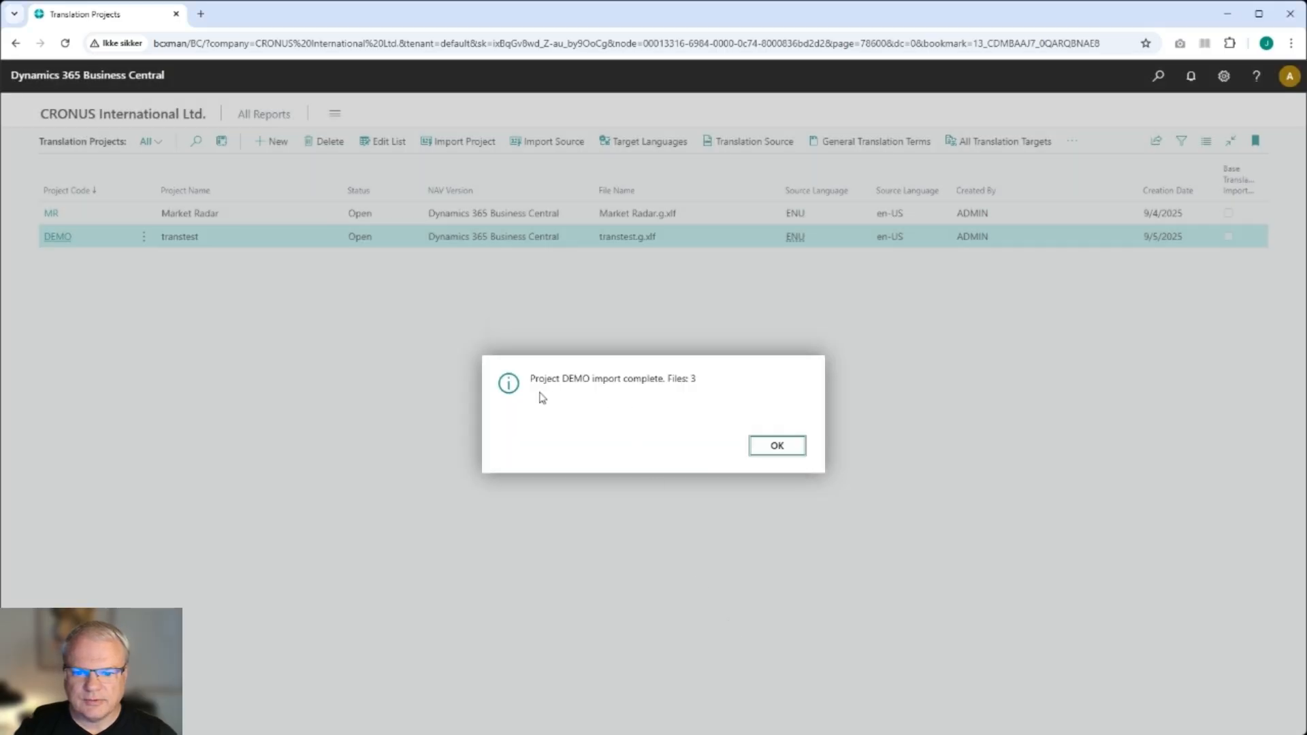
left_click_drag(691, 379, 653, 384)
left_click(780, 447)
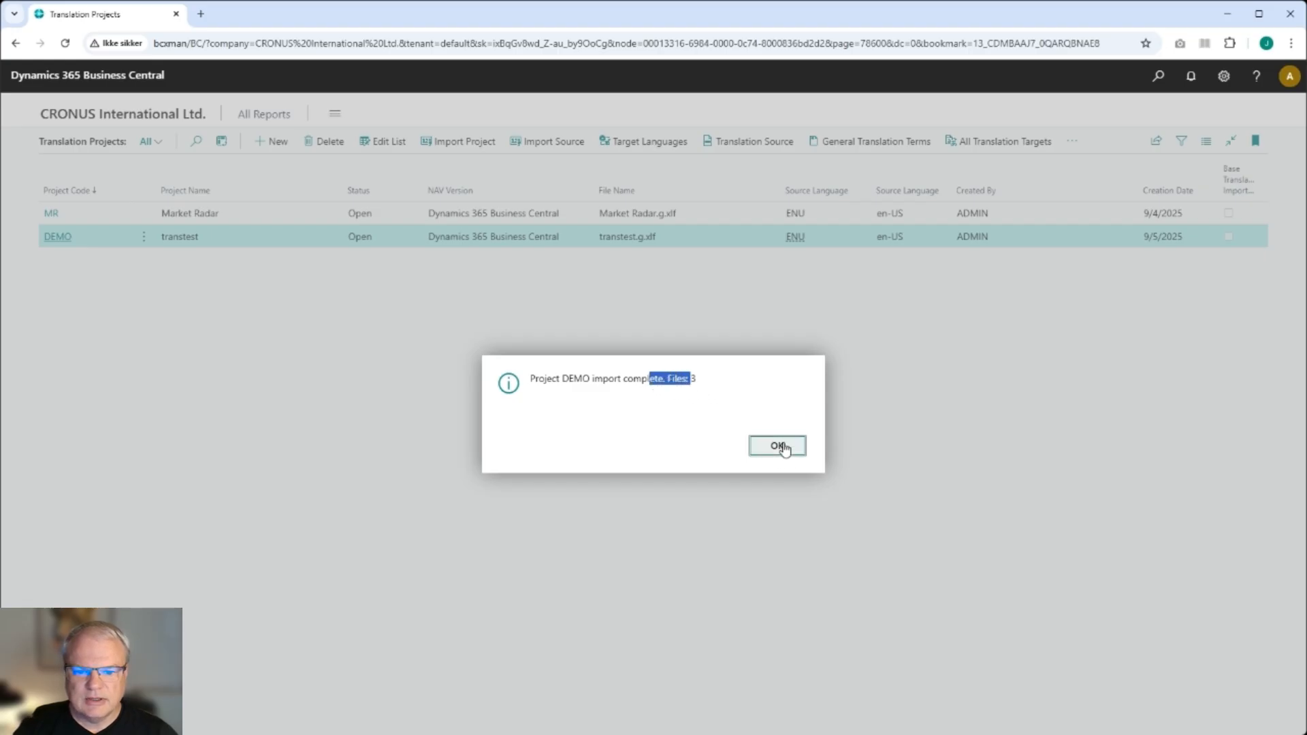
- Review the DEMO project's translation source captions and its Danish and Swedish target languages
left_click(763, 143)
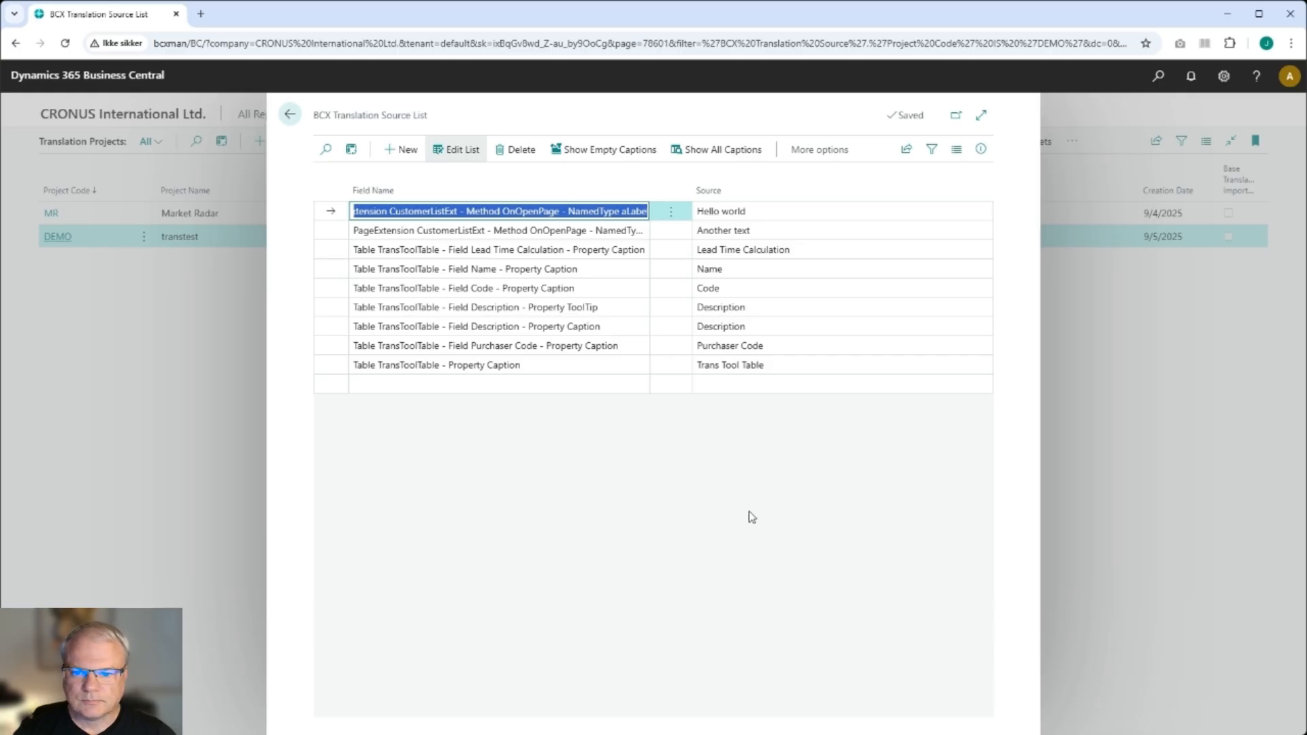
left_click(289, 115)
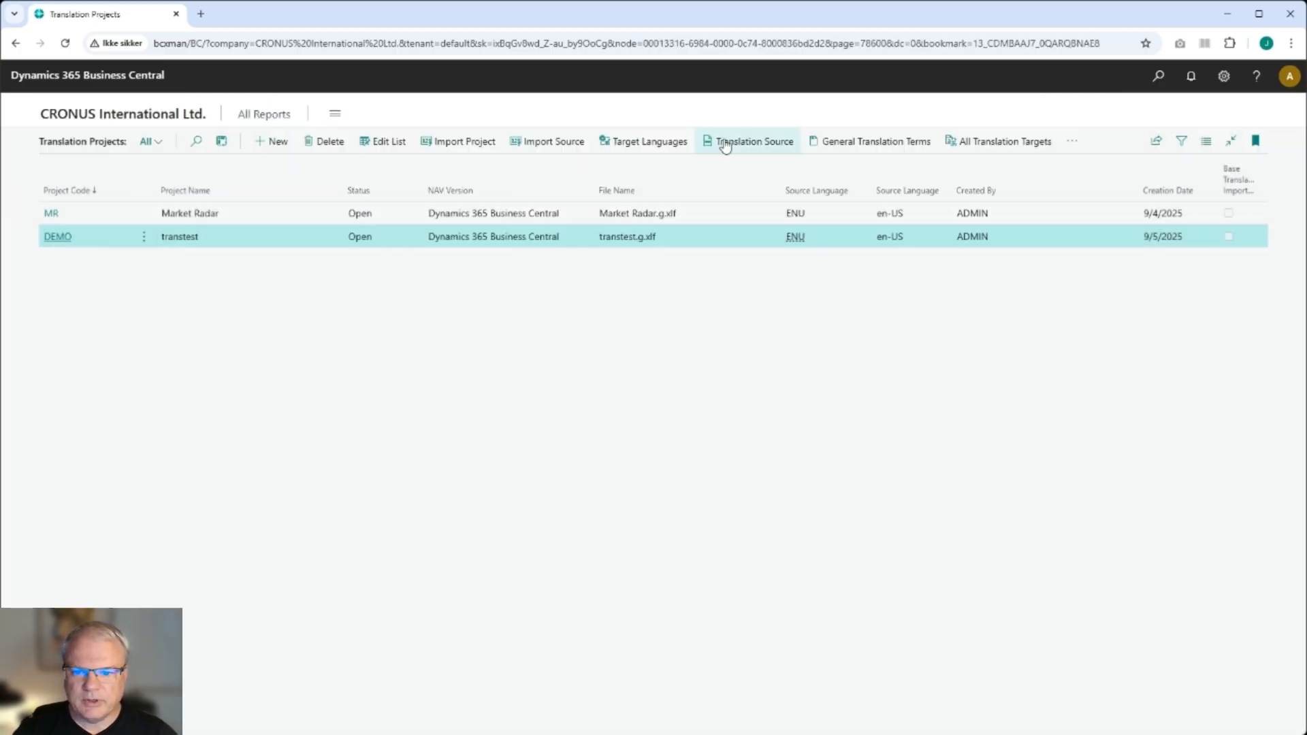
left_click(652, 141)
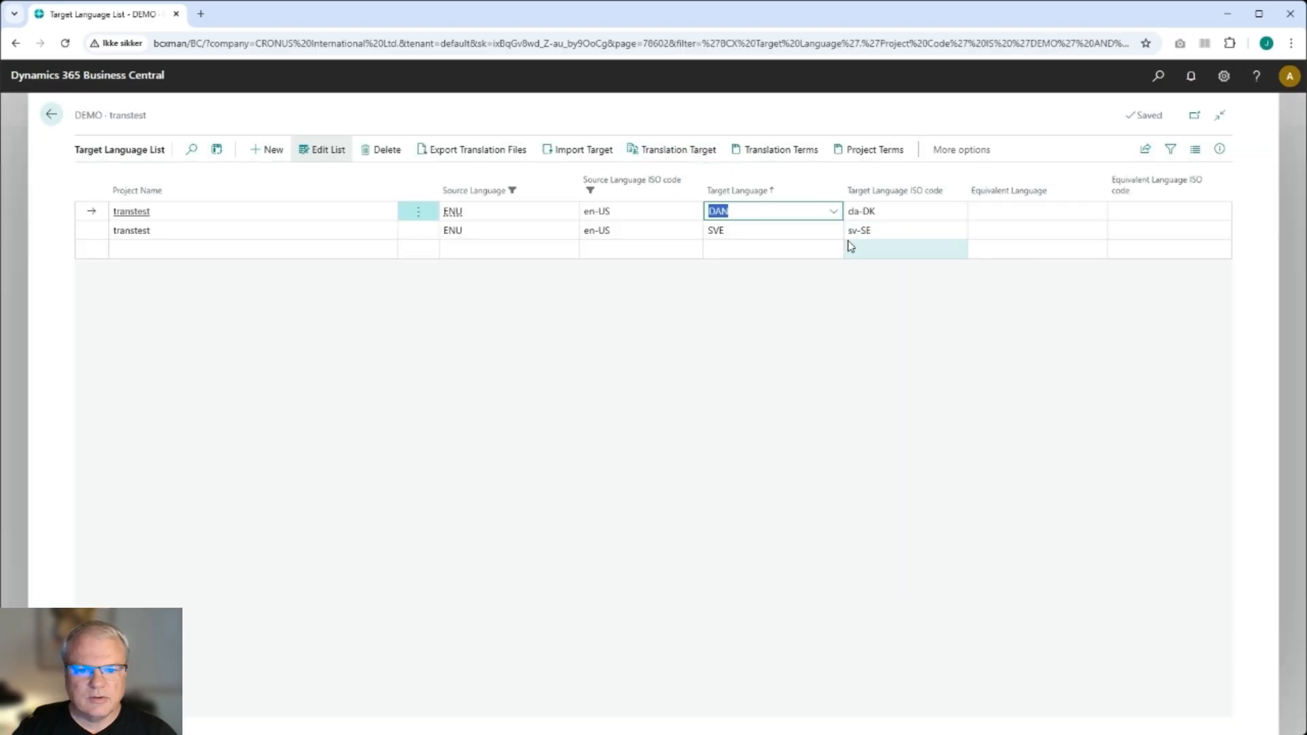
left_click(793, 244)
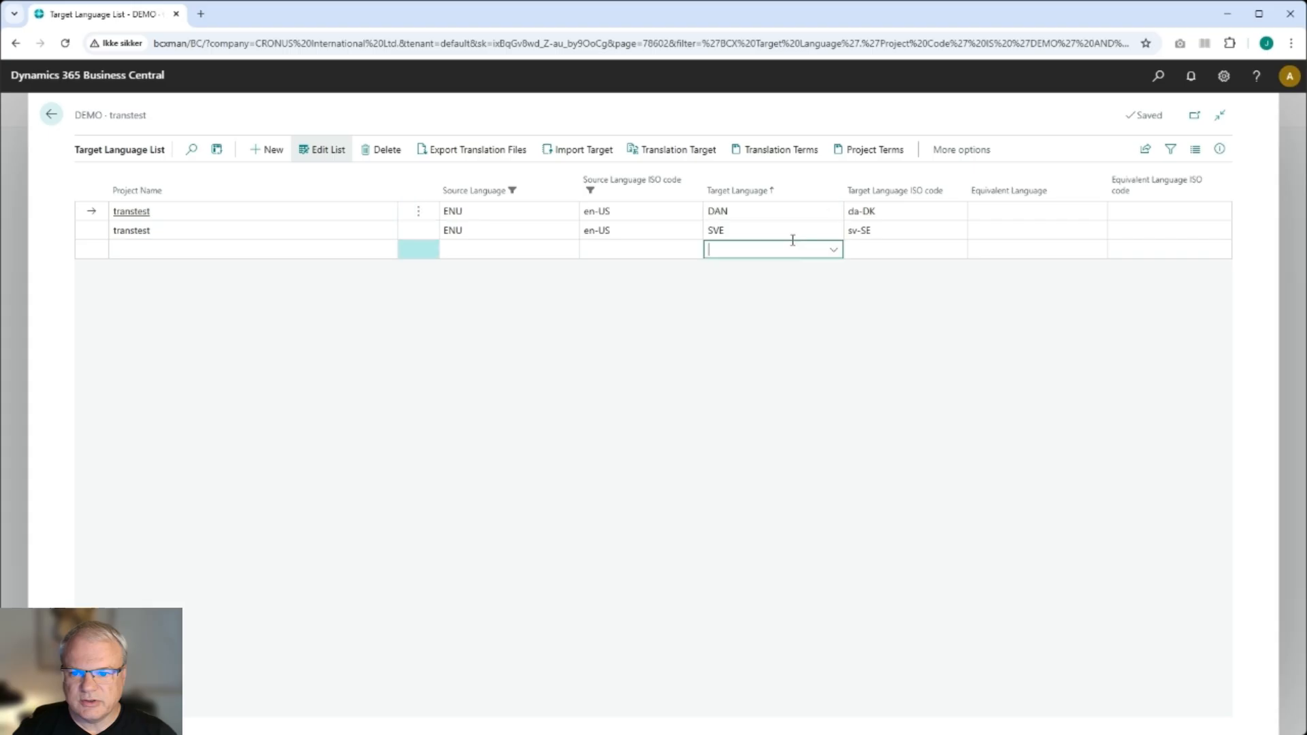
left_click(780, 211)
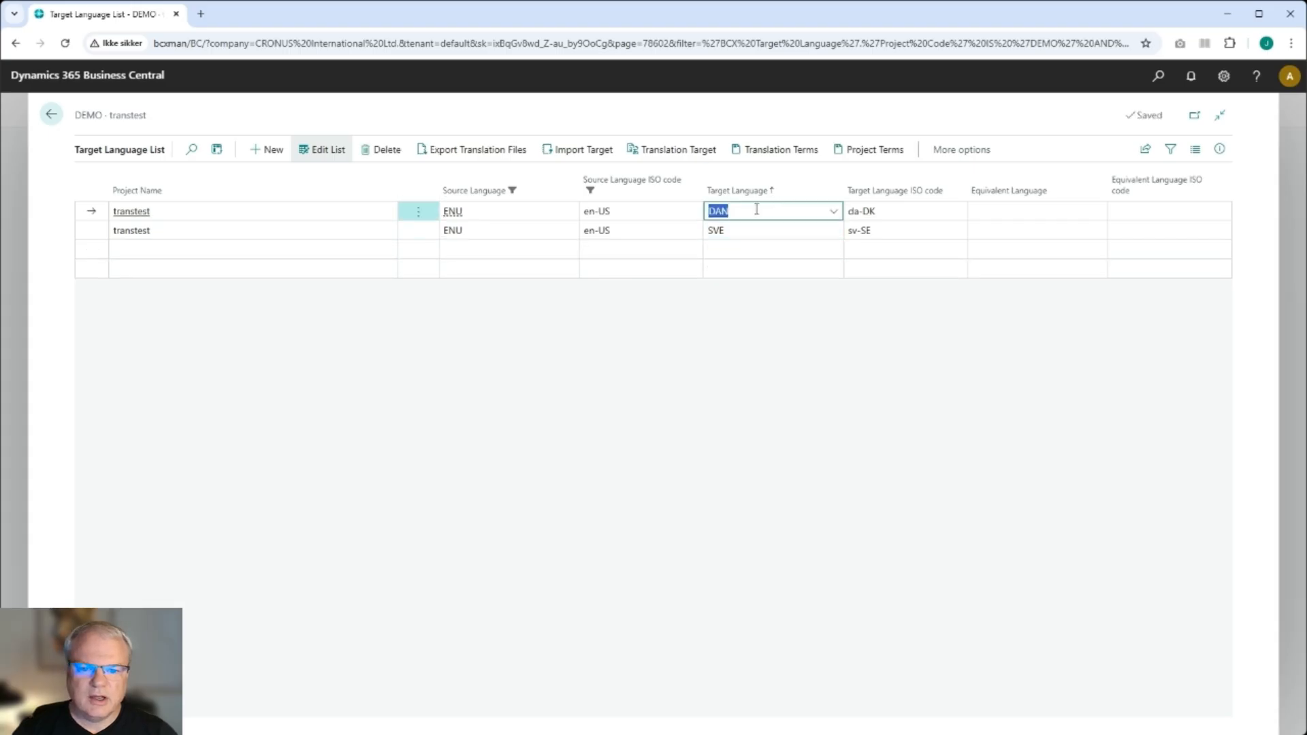
left_click(749, 231)
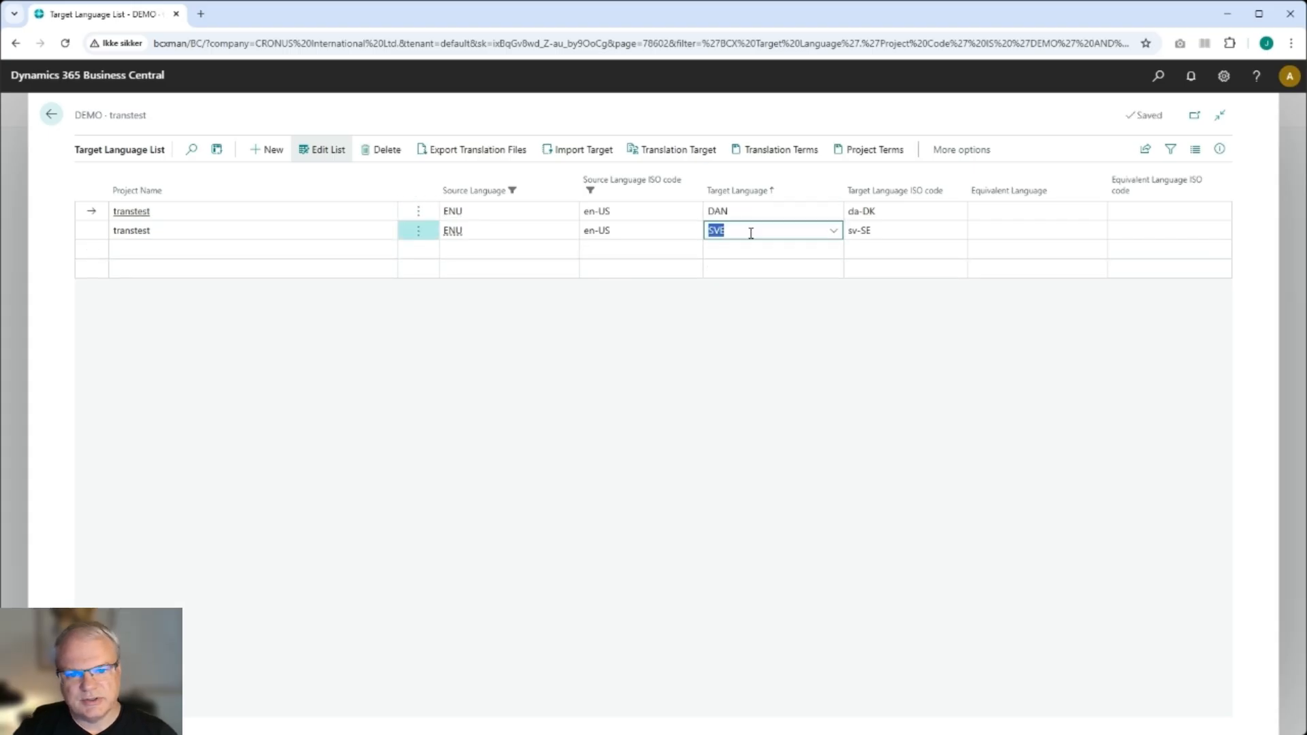
- Open the Swedish and then the Danish translation targets to review their captions
left_click(674, 152)
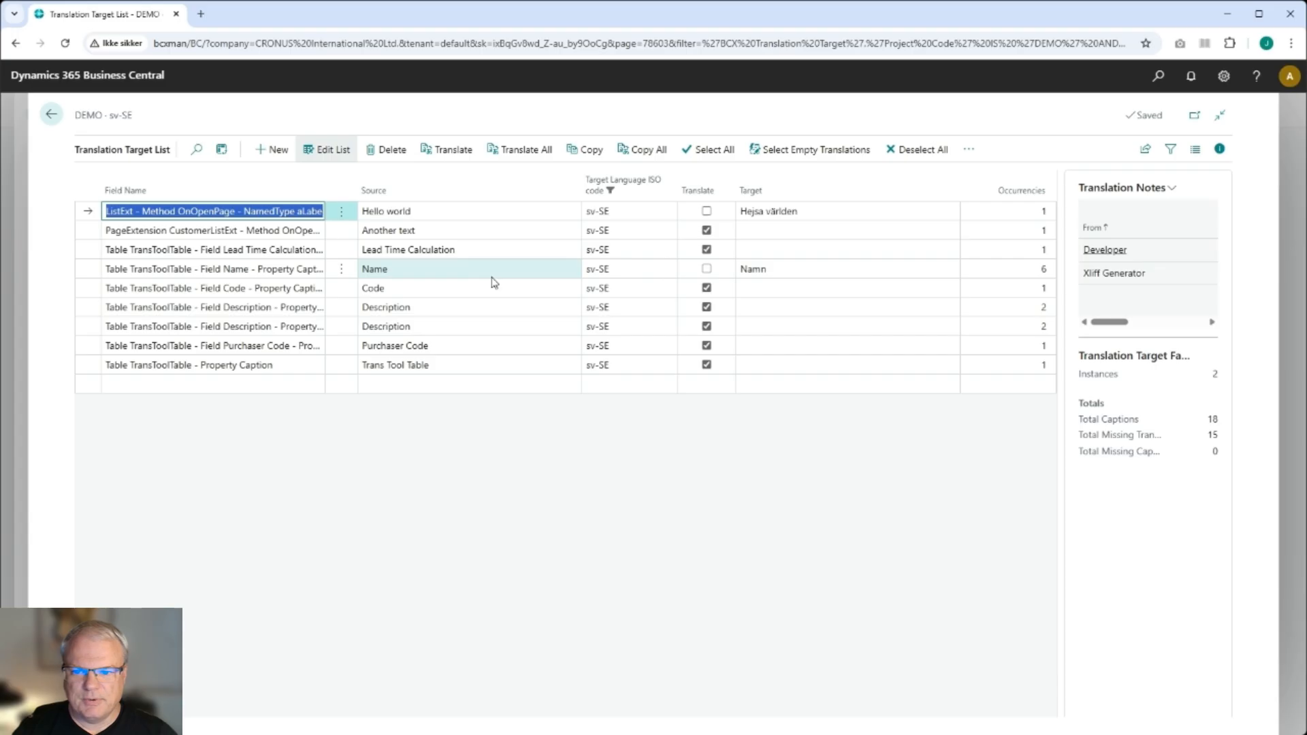
left_click(51, 115)
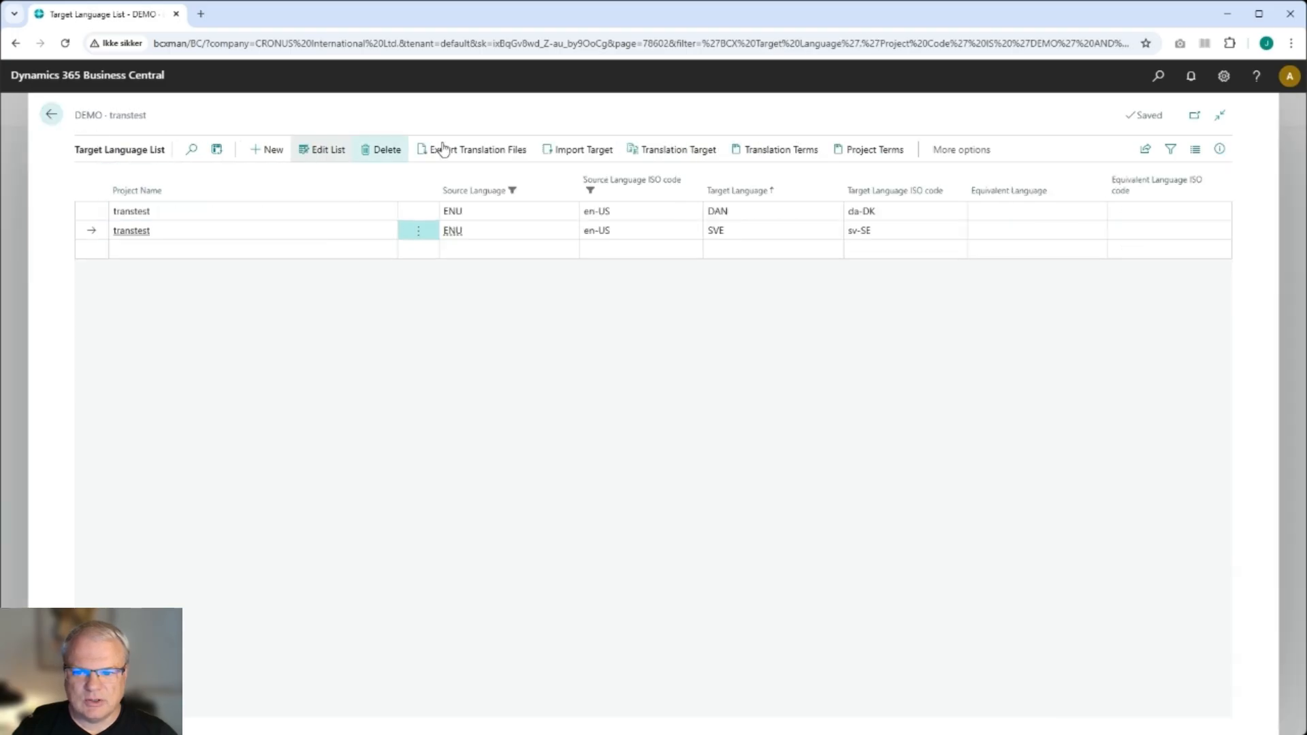
left_click(758, 213)
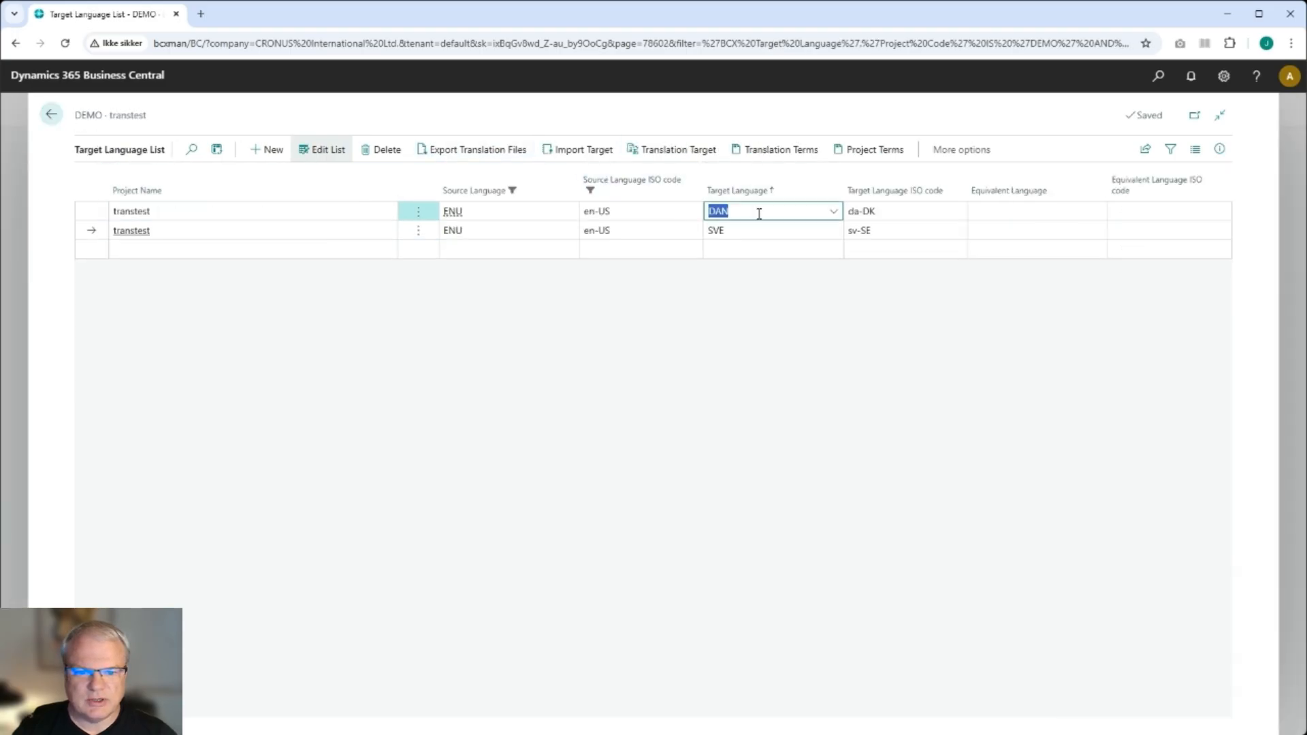
left_click(692, 156)
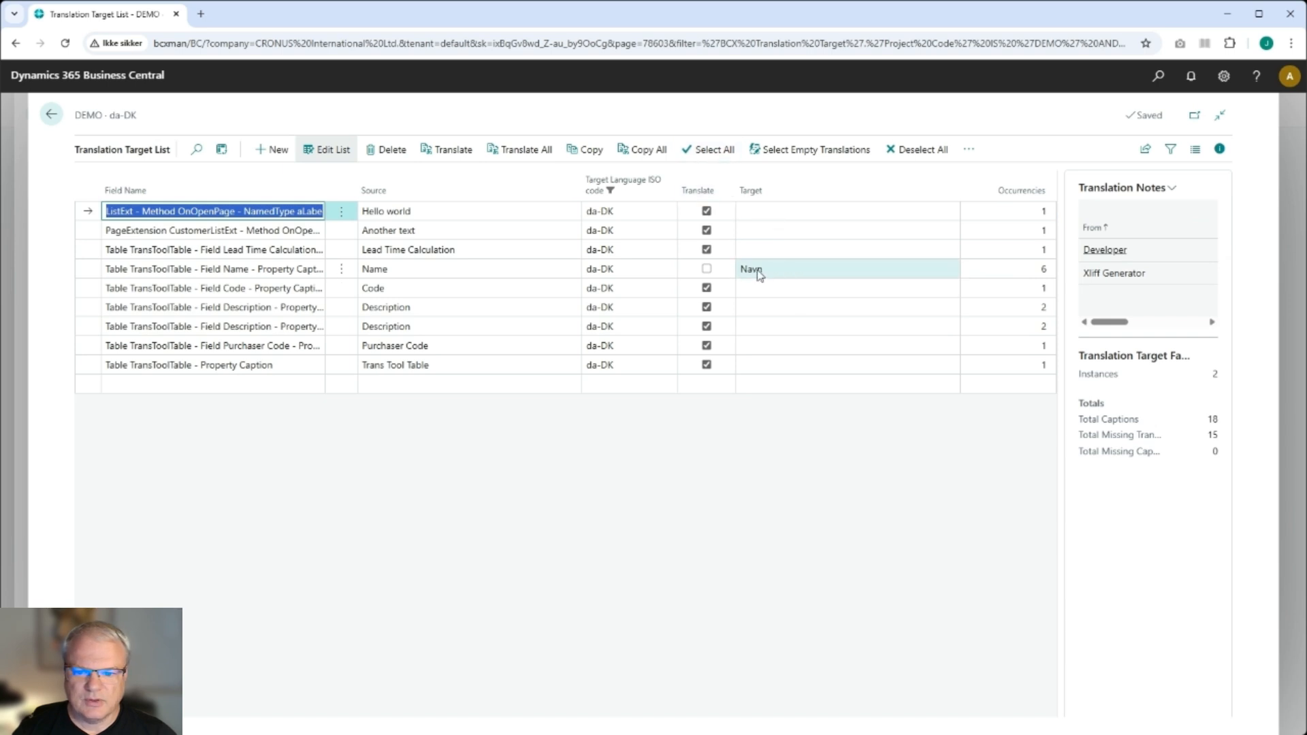
left_click(52, 115)
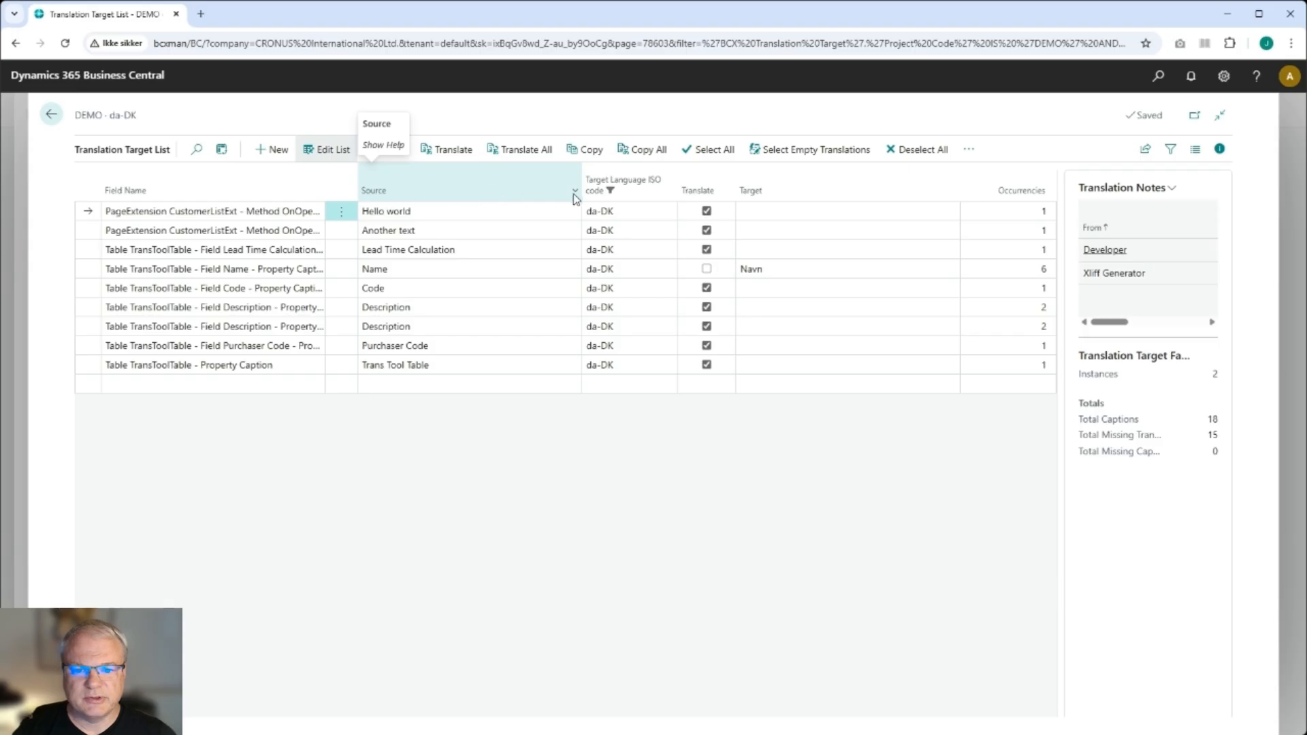
- Translate the Hello world caption into Danish, then show only captions with empty translations
left_click(787, 213)
left_click(446, 156)
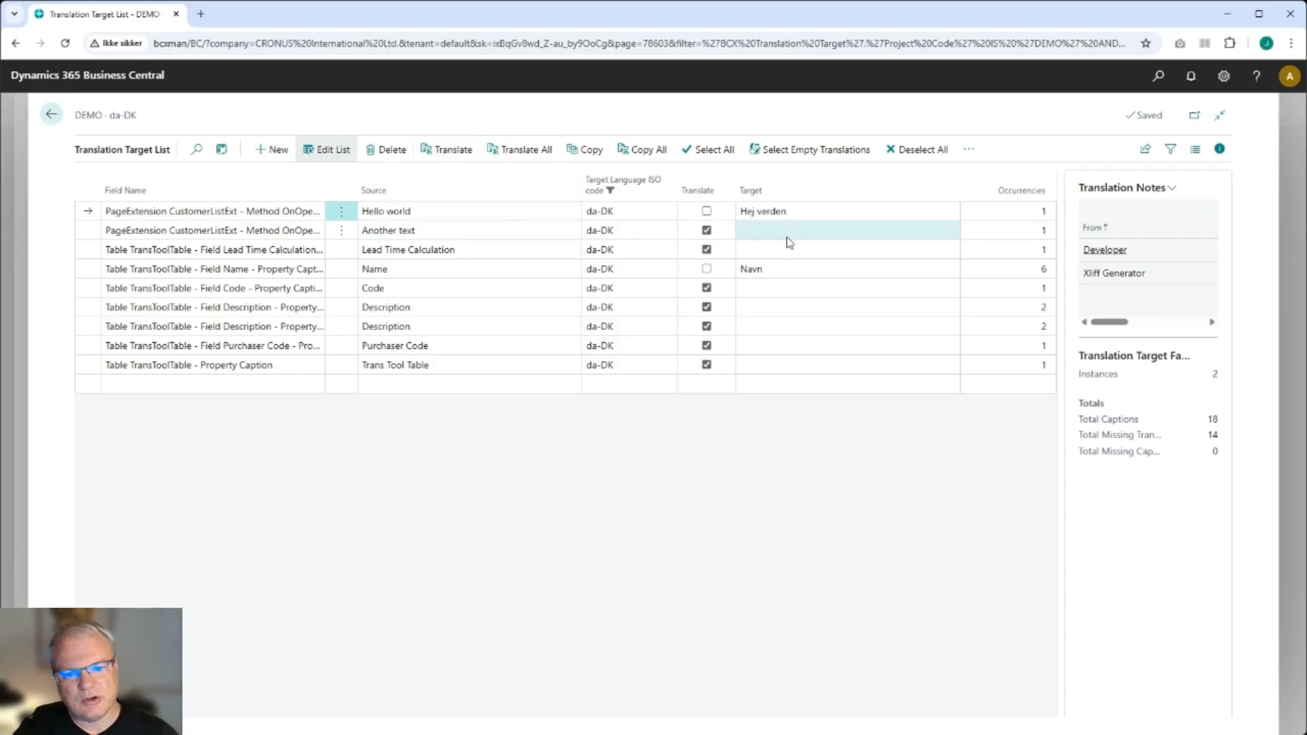
left_click(808, 155)
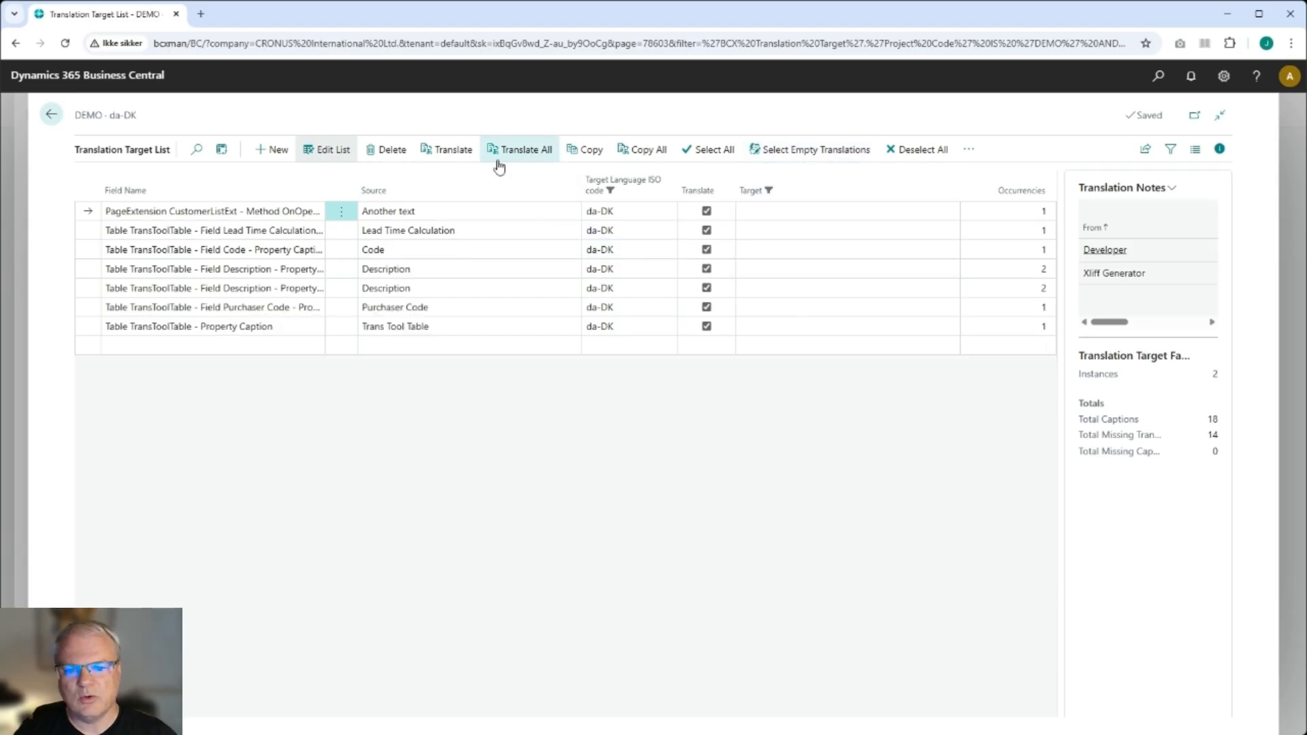
- Open all translation targets of the DEMO project and translate all captions, converting only missing ones
left_click(52, 114)
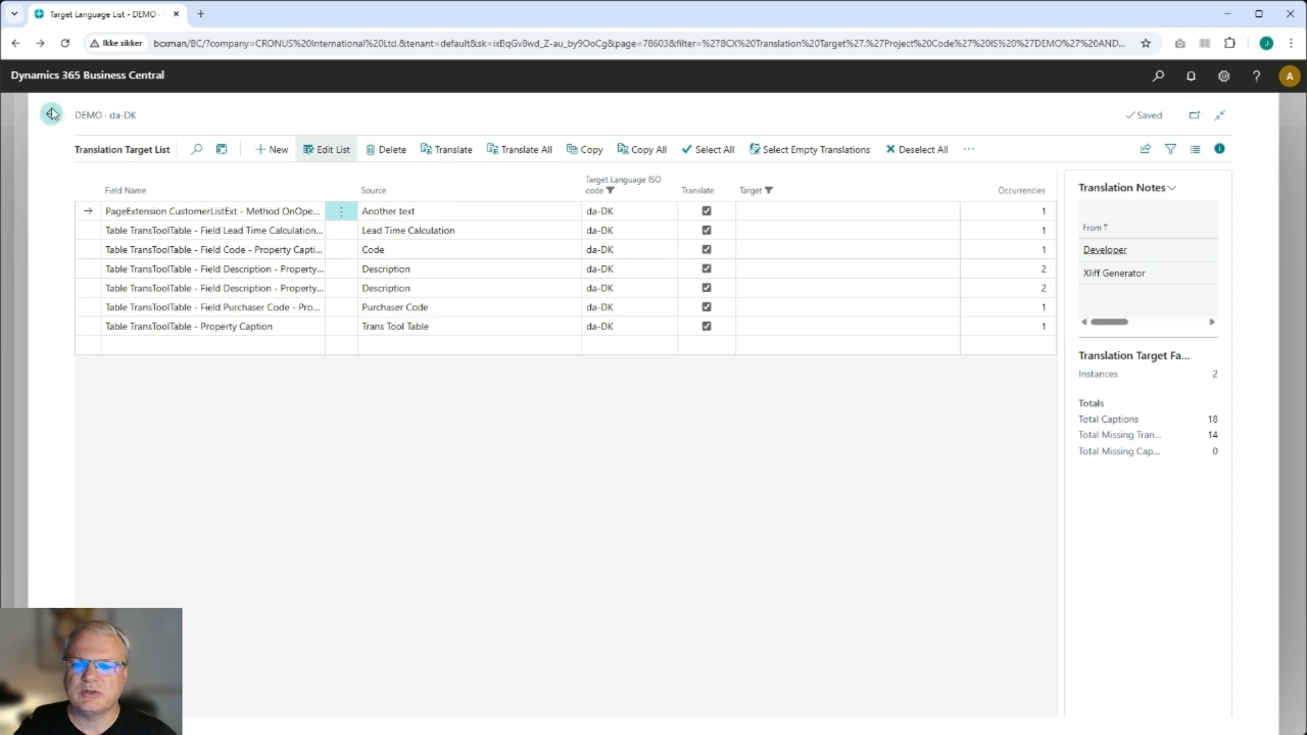
left_click(53, 114)
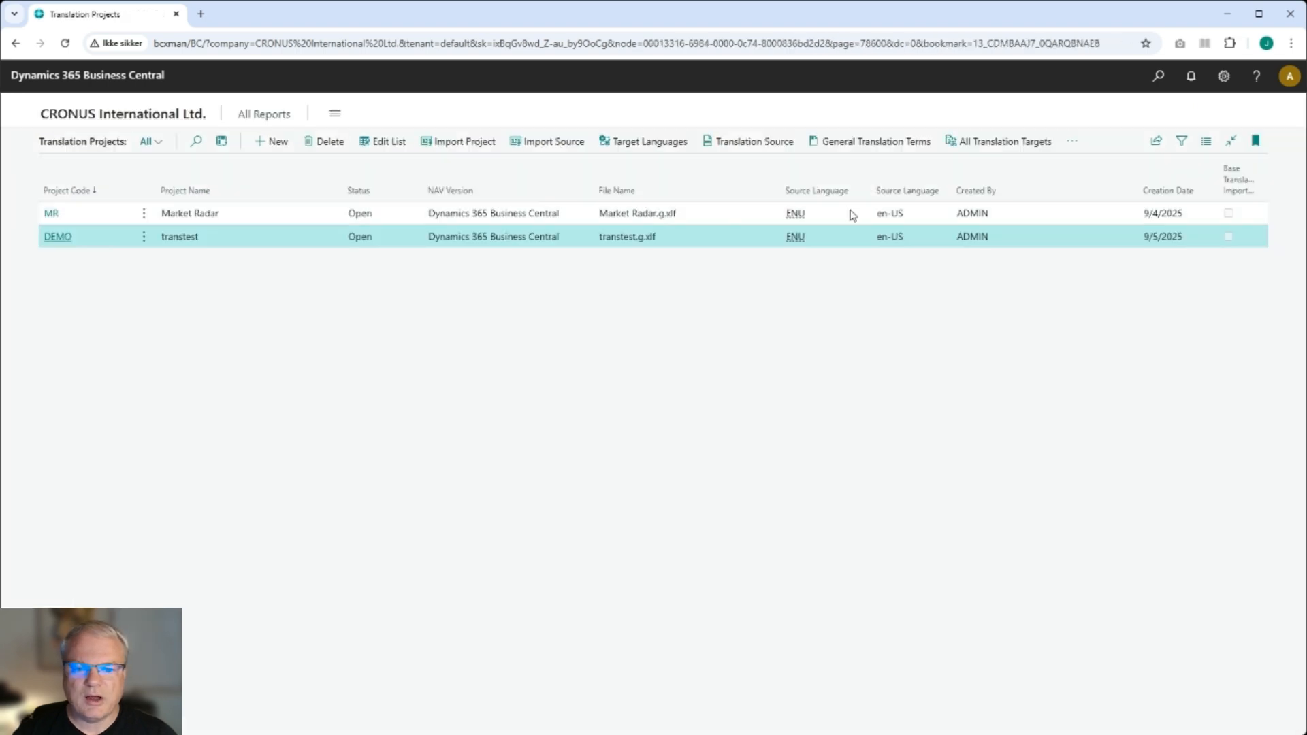
left_click(1015, 143)
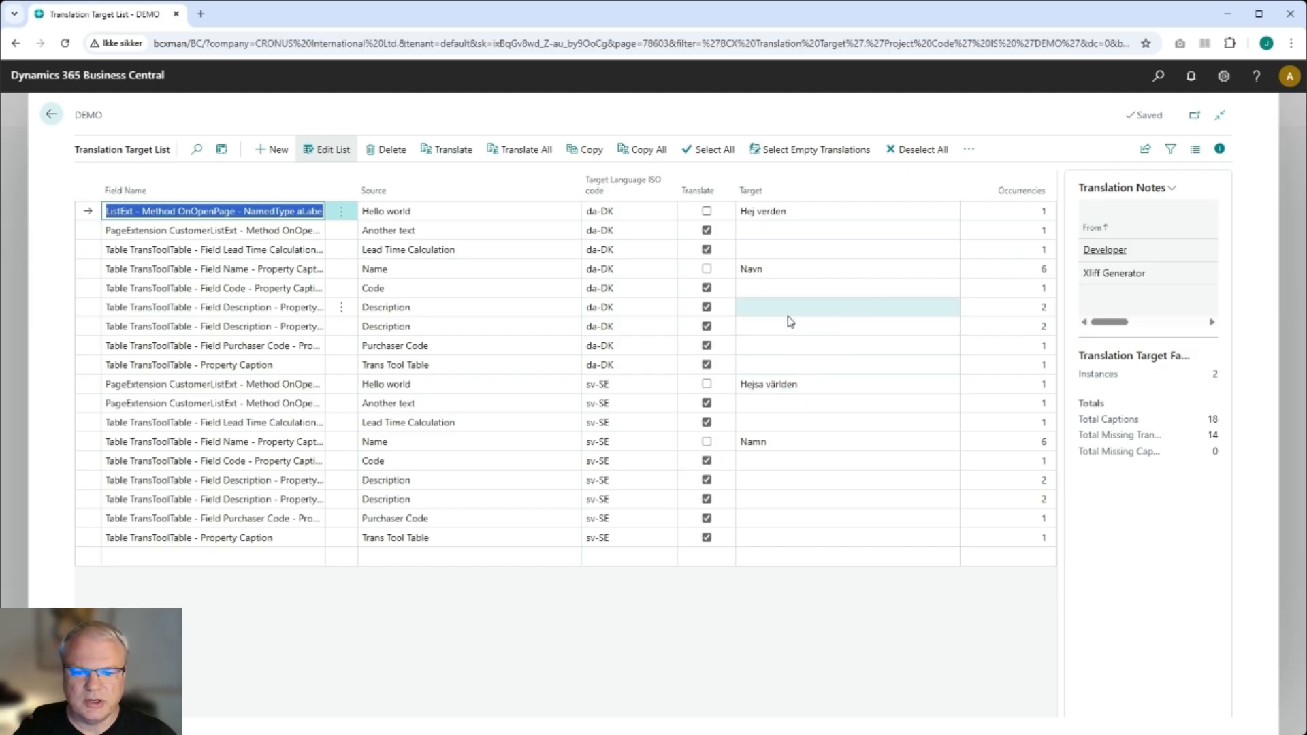
left_click(522, 151)
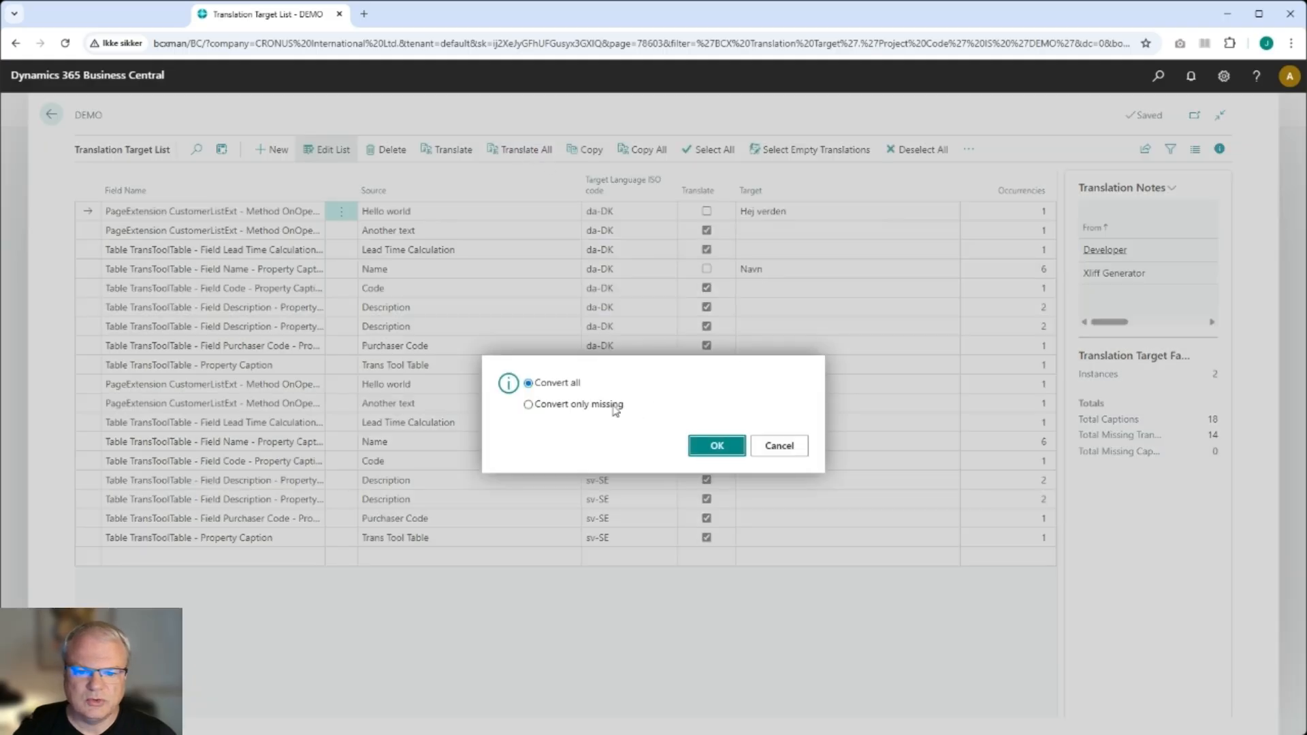
left_click(615, 407)
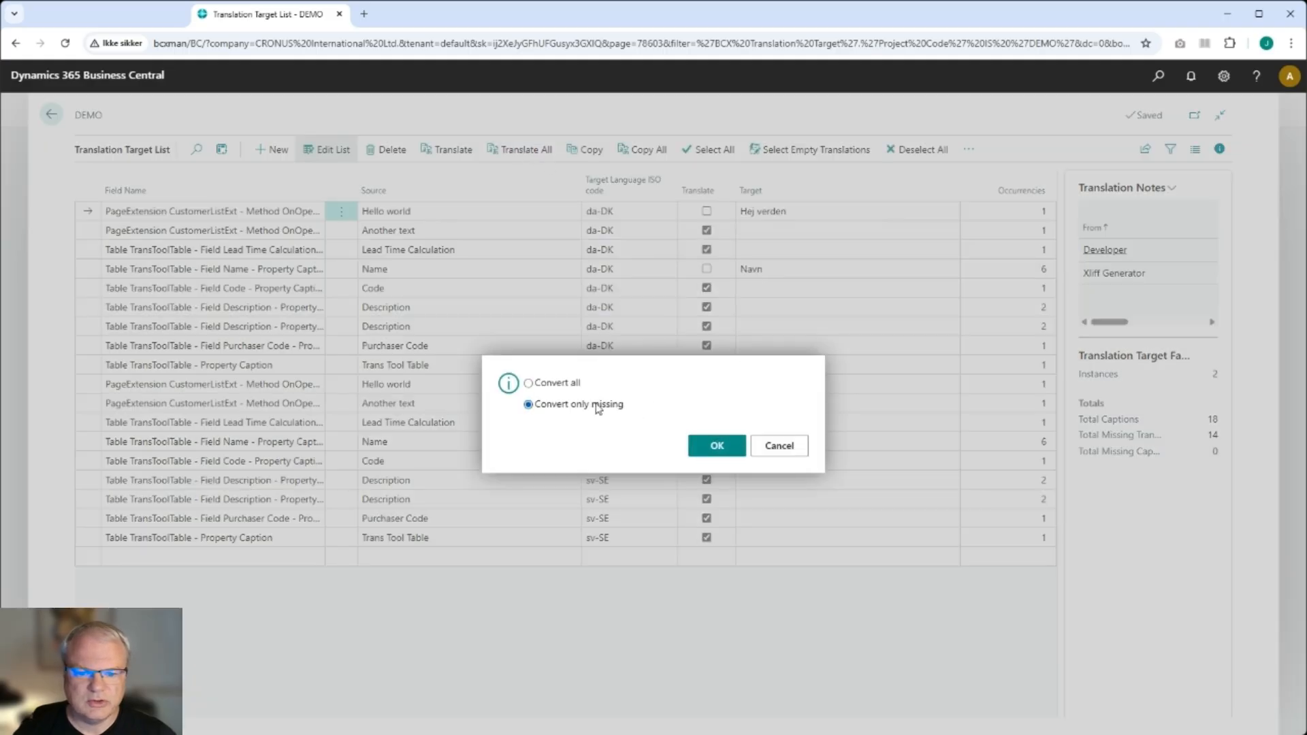
left_click(717, 446)
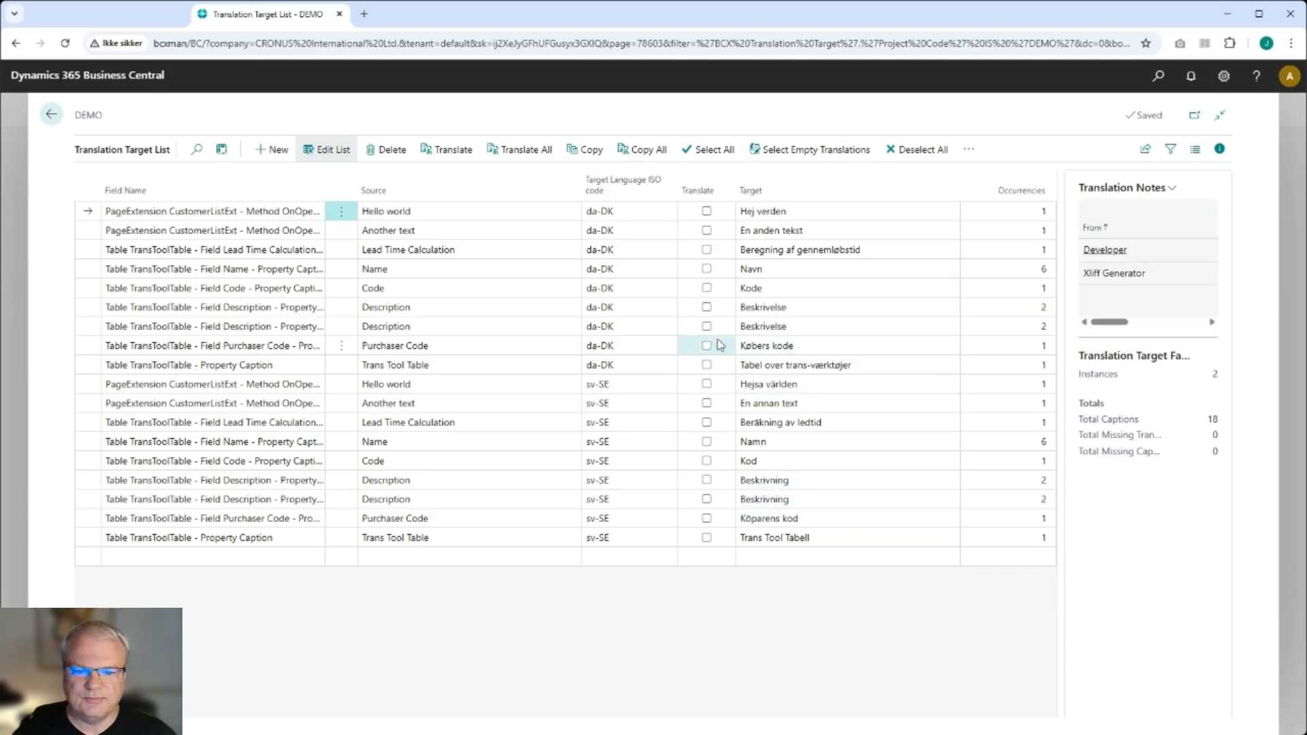
- Inspect the generated Danish translations and return to the project list
left_click(755, 345)
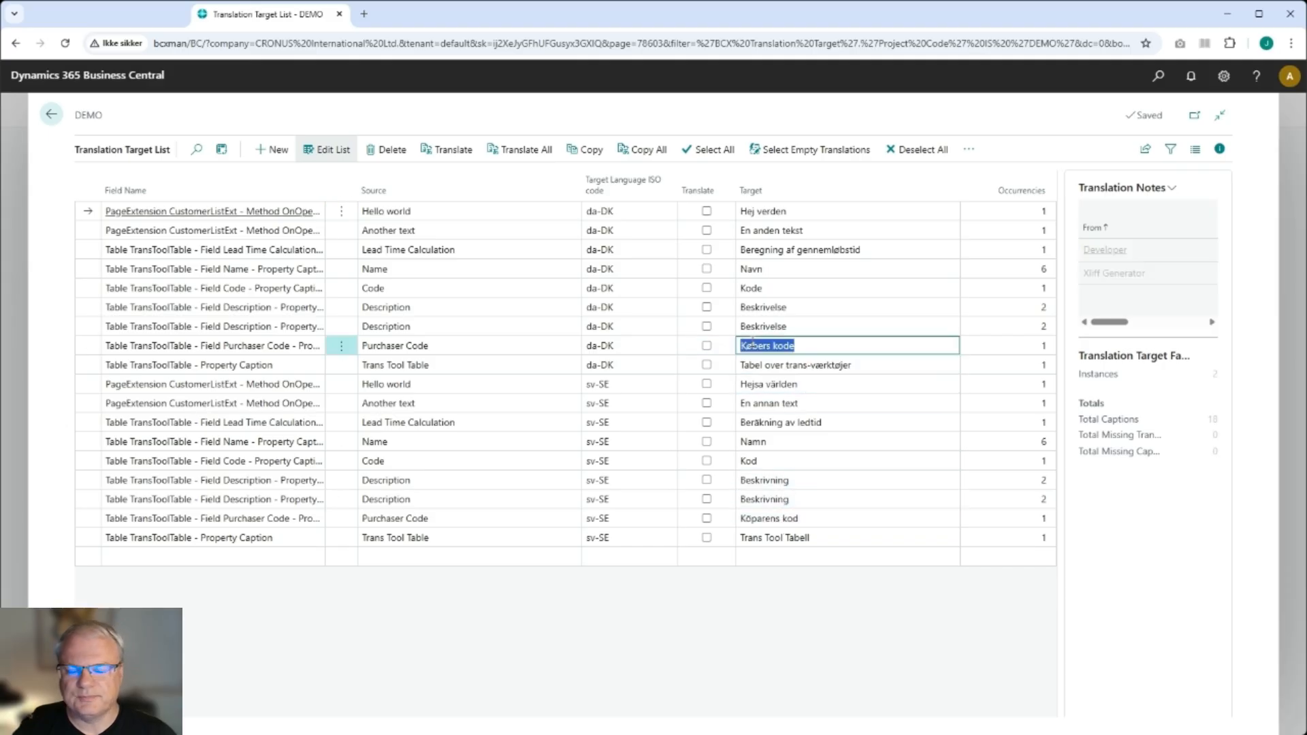
left_click(766, 256)
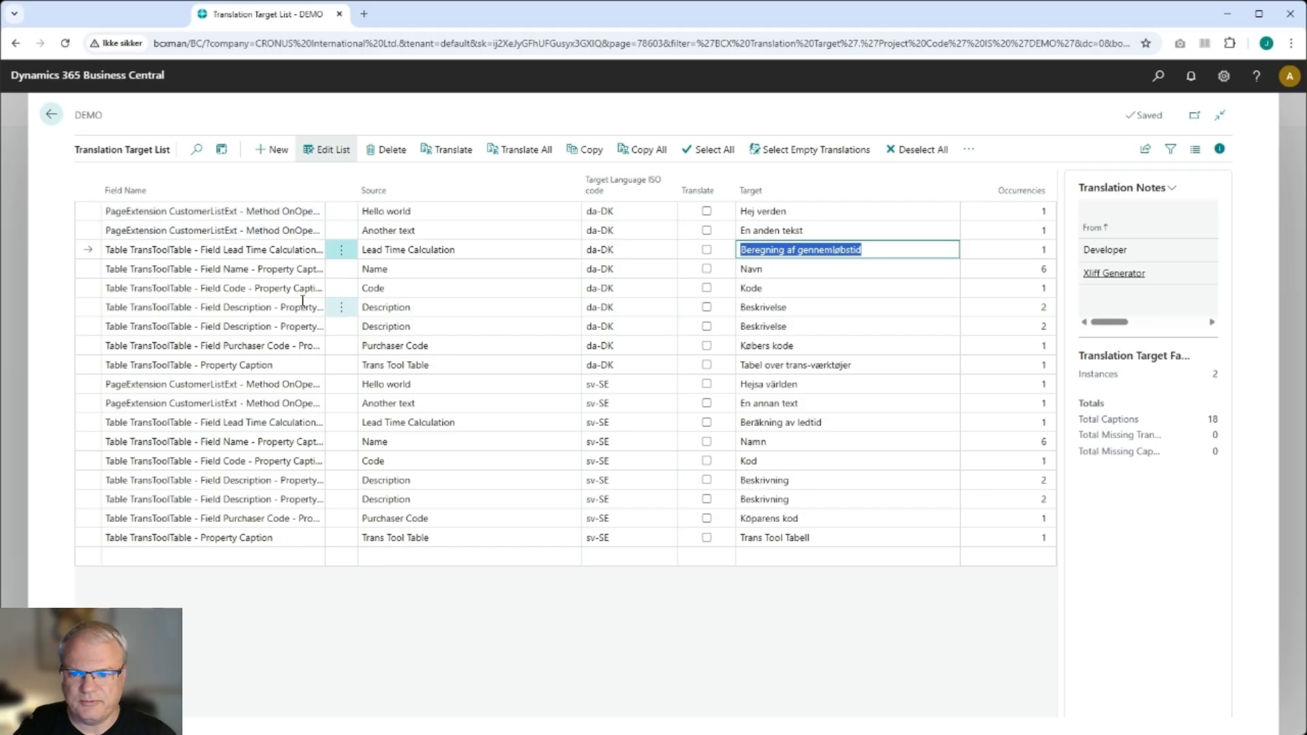
left_click(51, 114)
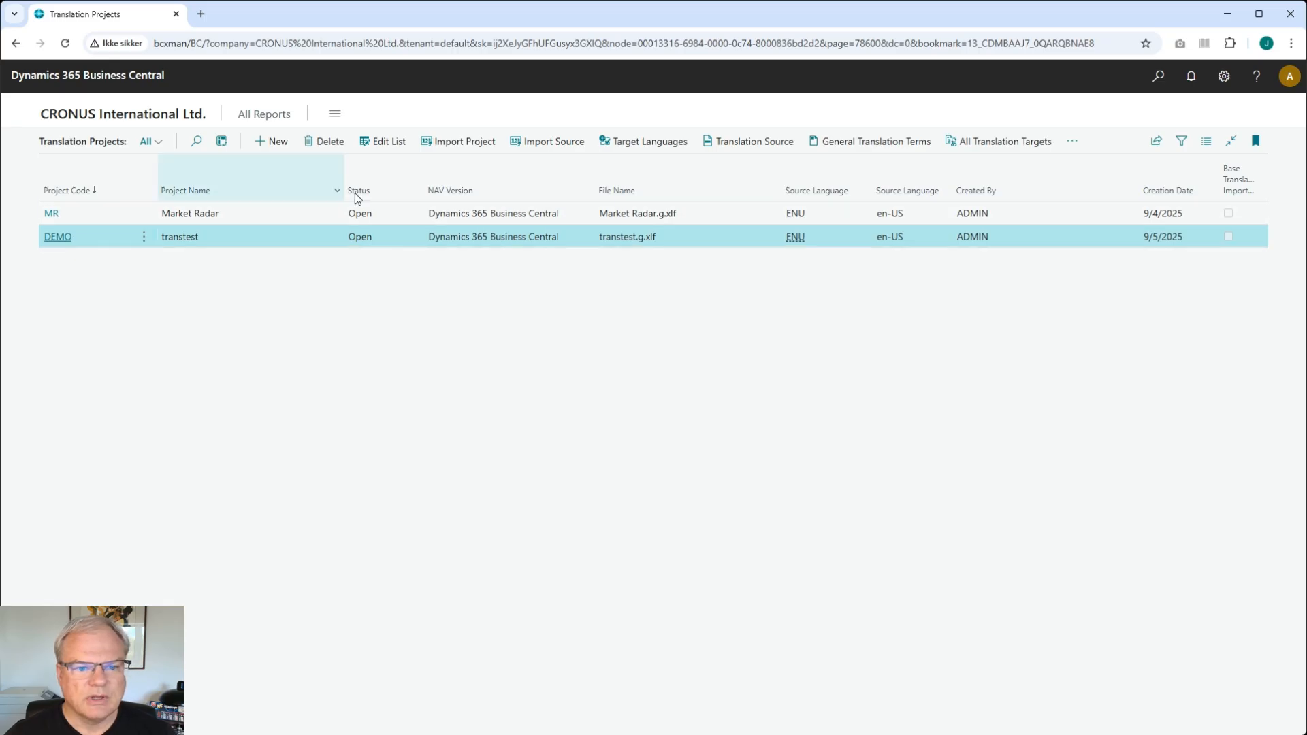
- Create a new translation project with code Reference and project name BC Standard
left_click(276, 146)
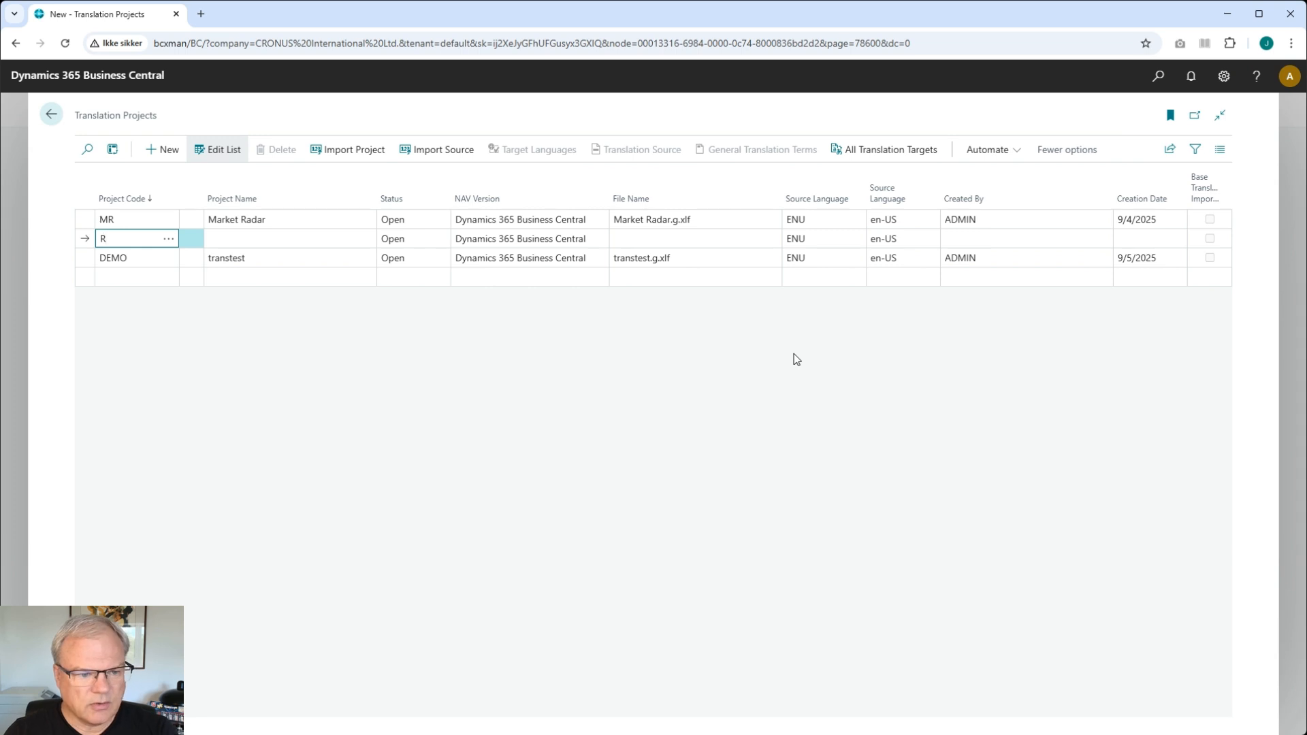
type("Refere")
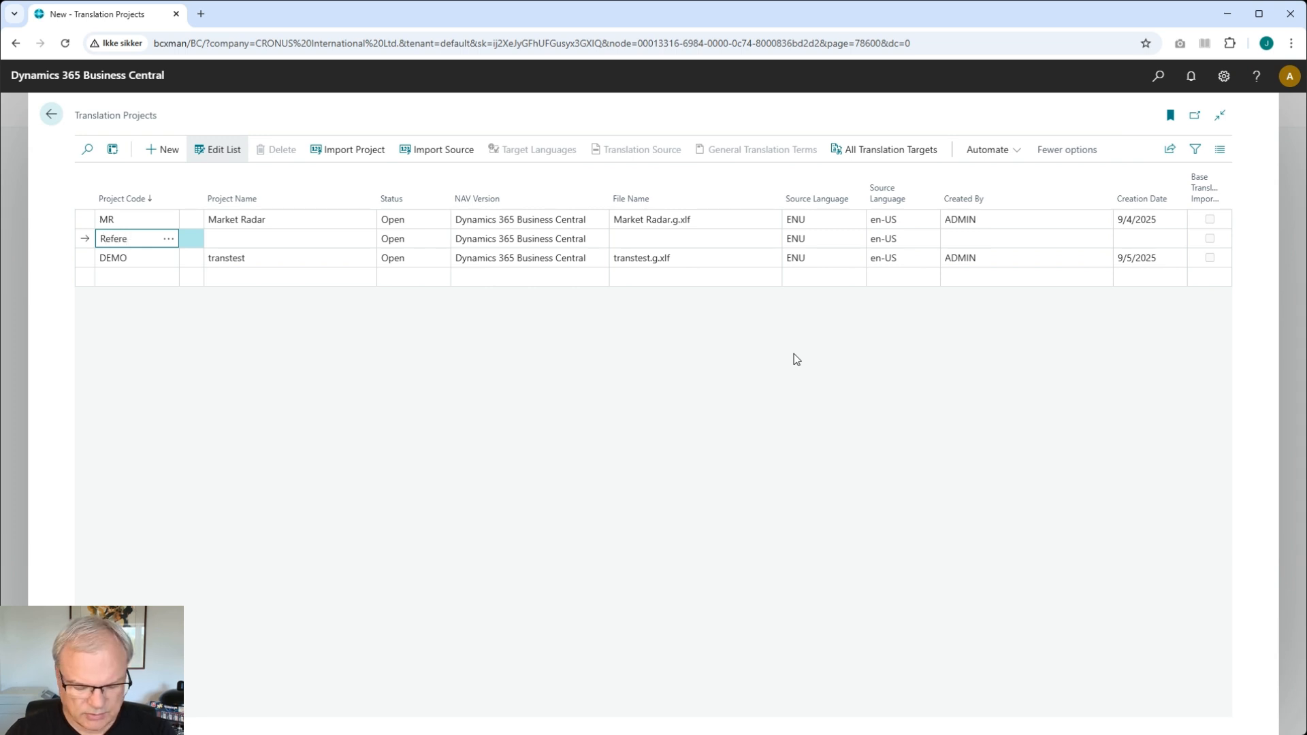
type("nce")
key("Tab")
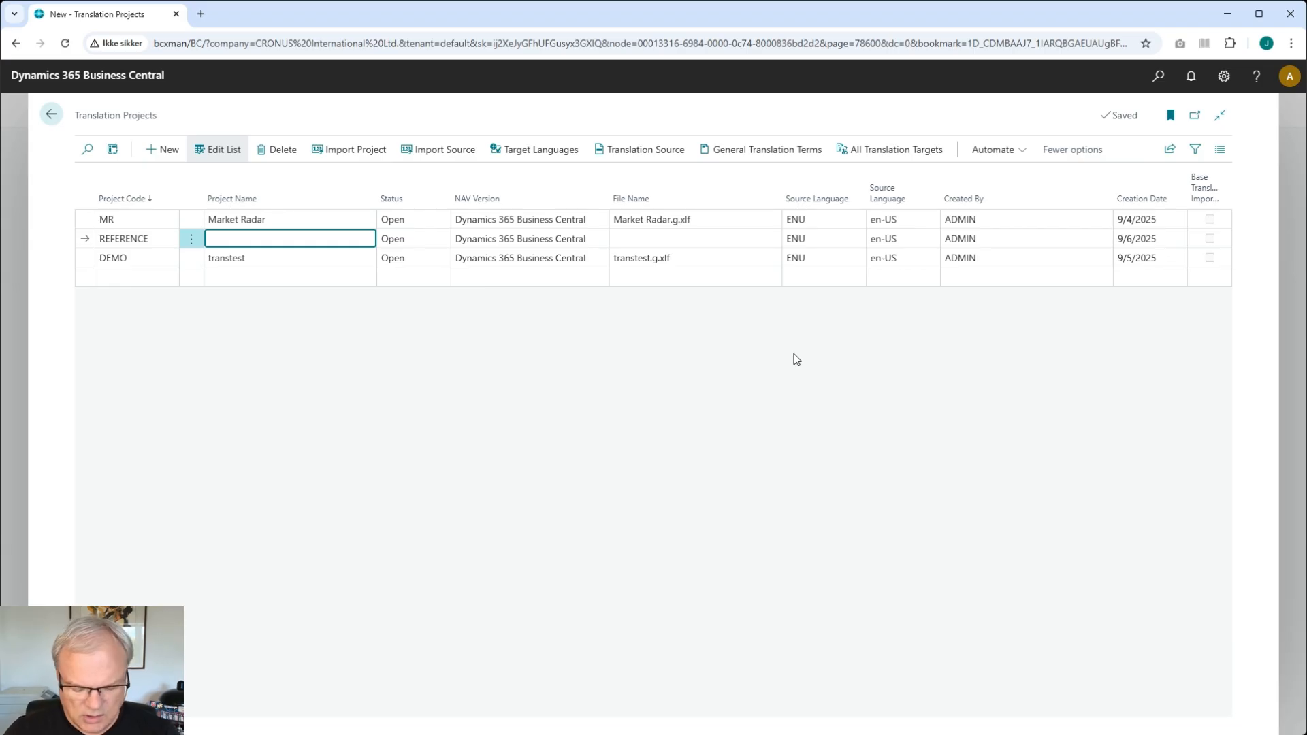
type("BC Sta")
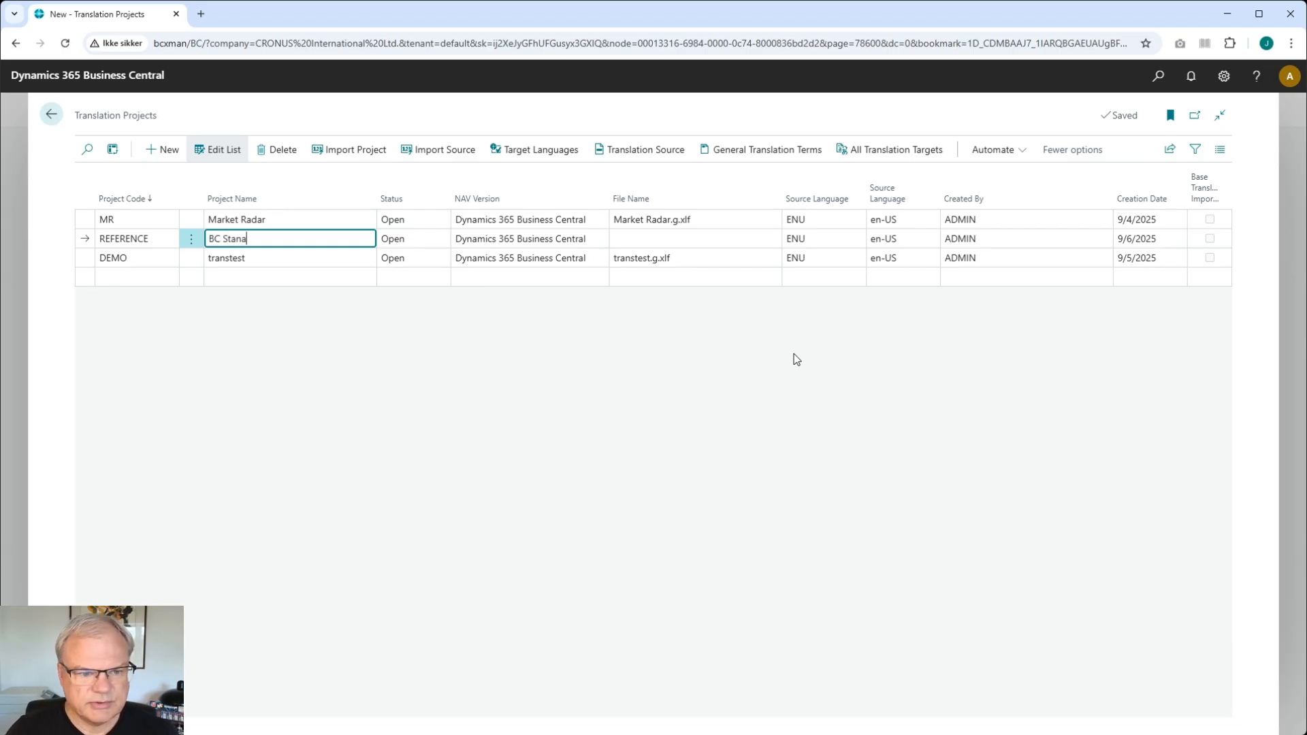
type("ndard")
key("Tab")
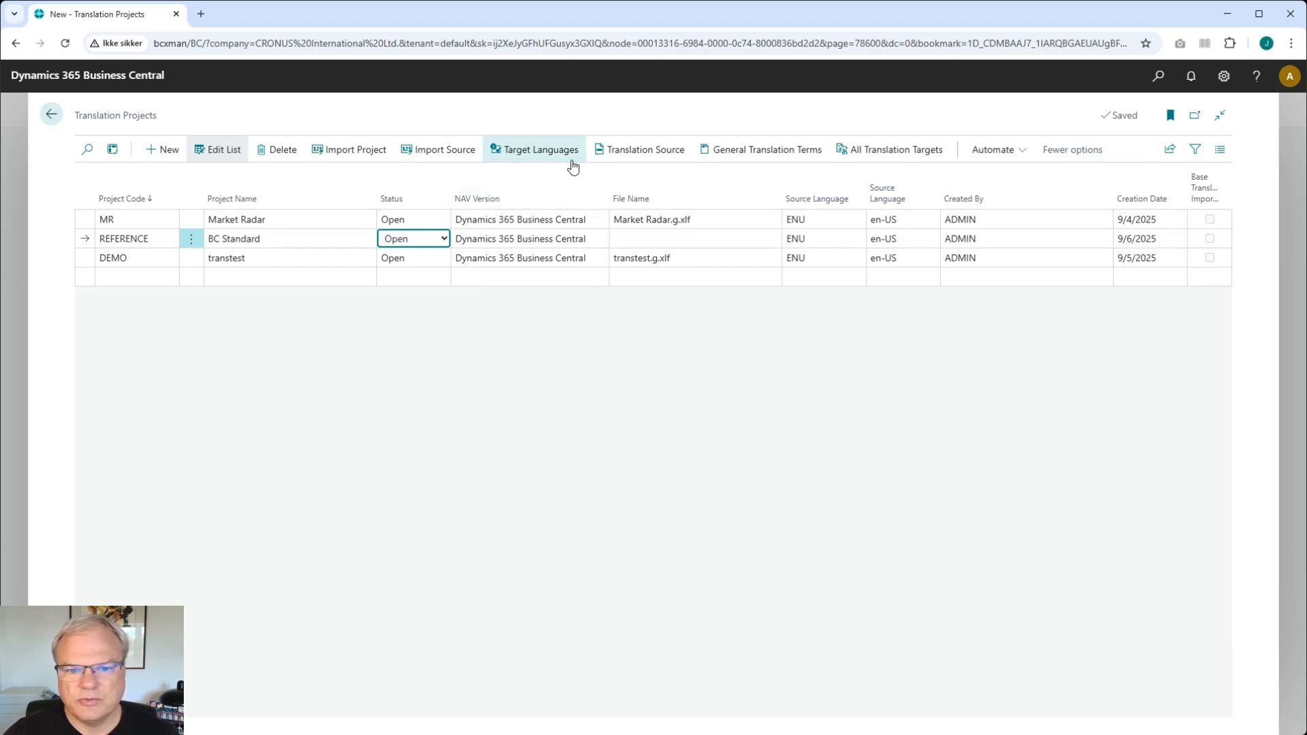
- Add Danish (DAN) as a target language for the REFERENCE project, confirming the related-records update
left_click(547, 159)
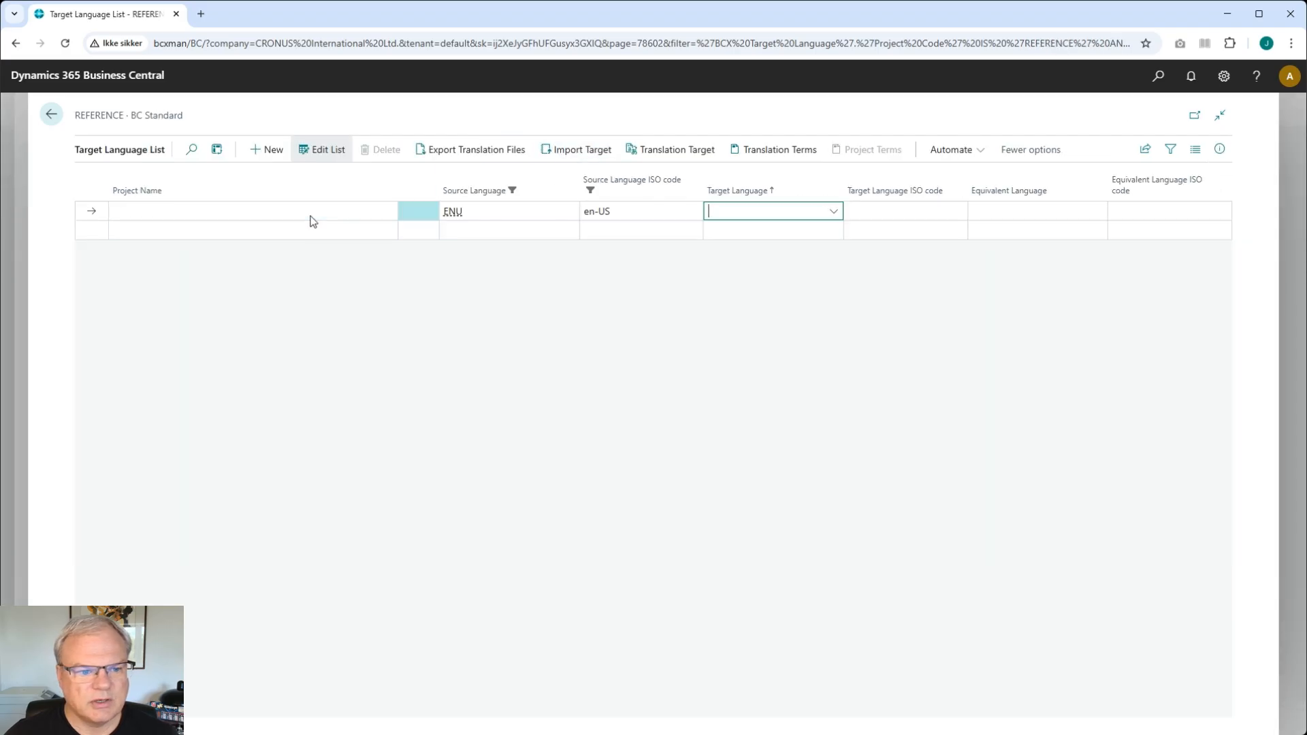
left_click(759, 213)
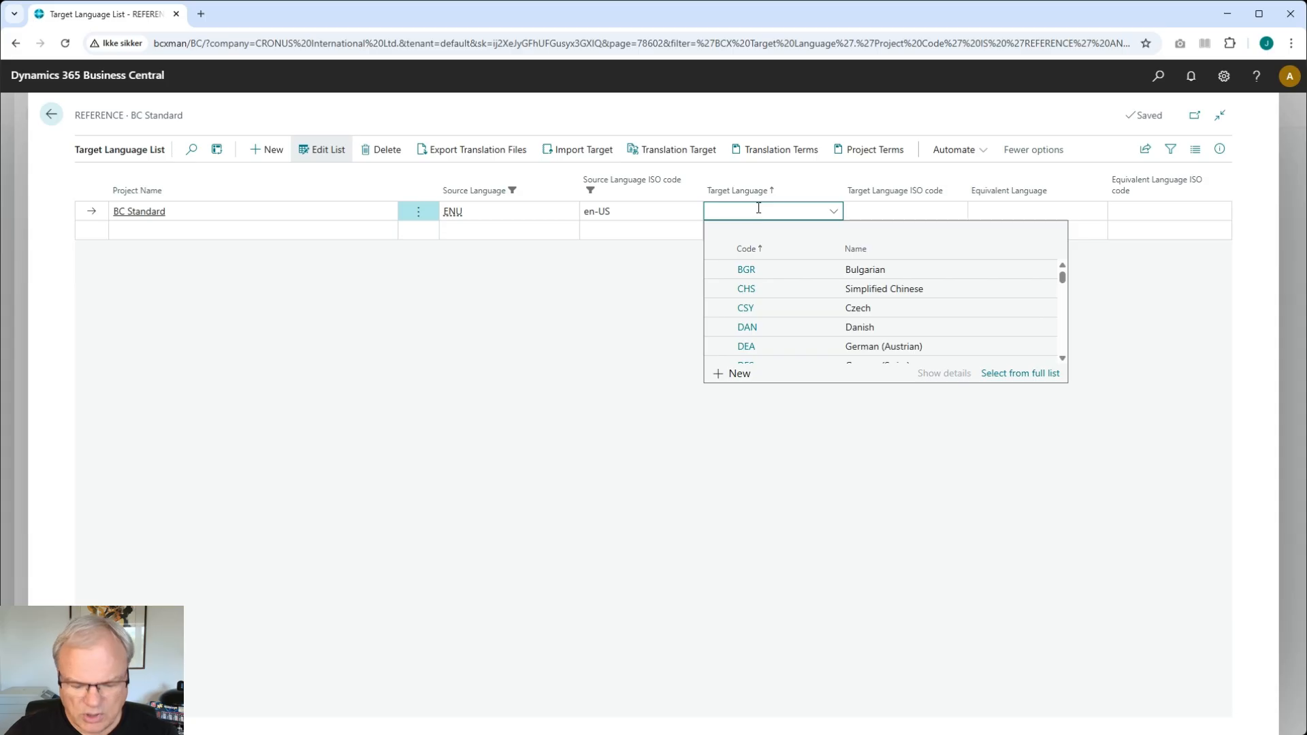
type("BGR")
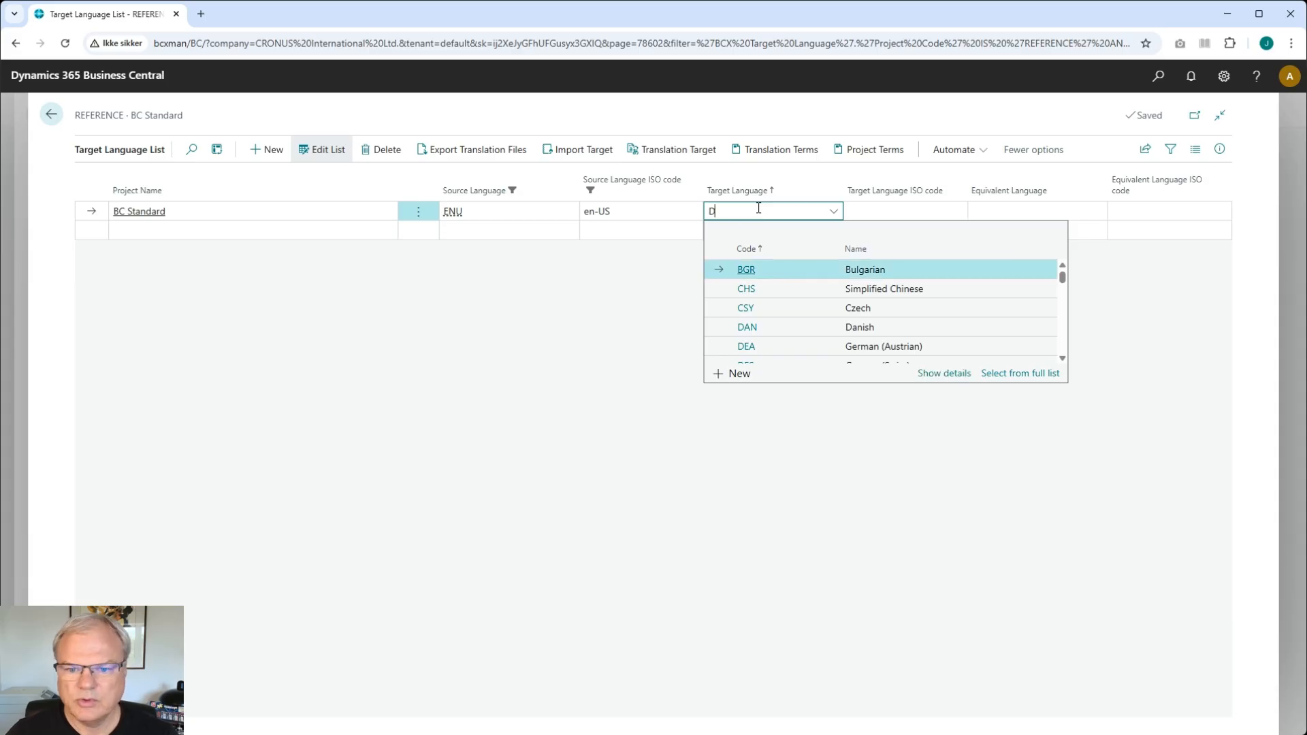
key("Tab")
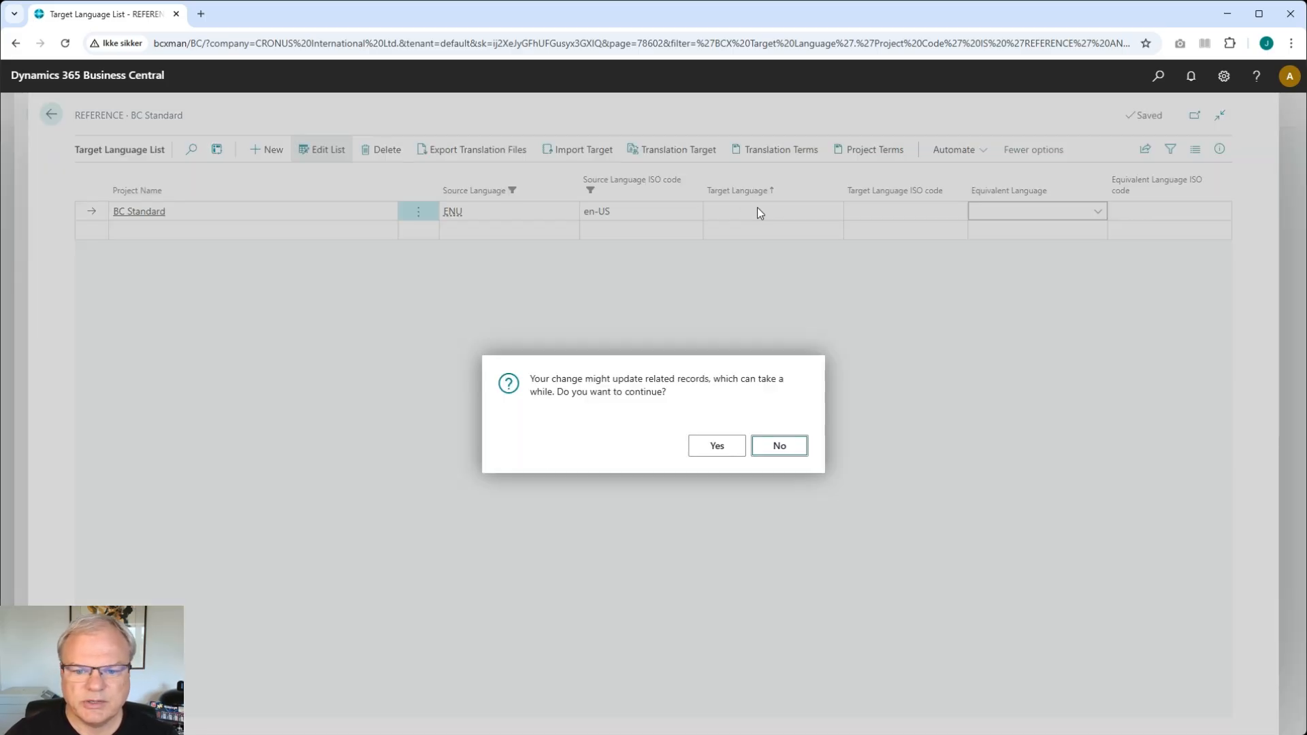
left_click(731, 447)
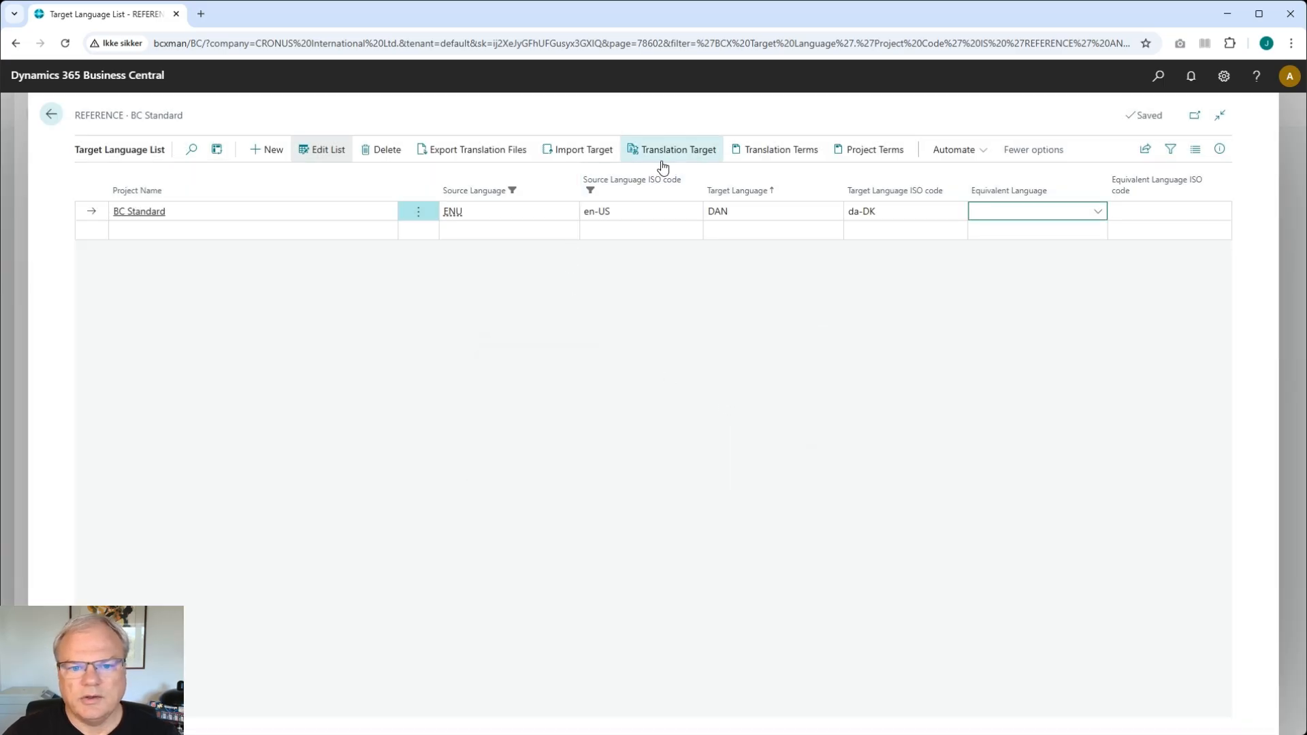
- Import the Base Application.da-DK.xlf file from the BaseApp Languages Danish translations folder as the project's target
left_click(588, 155)
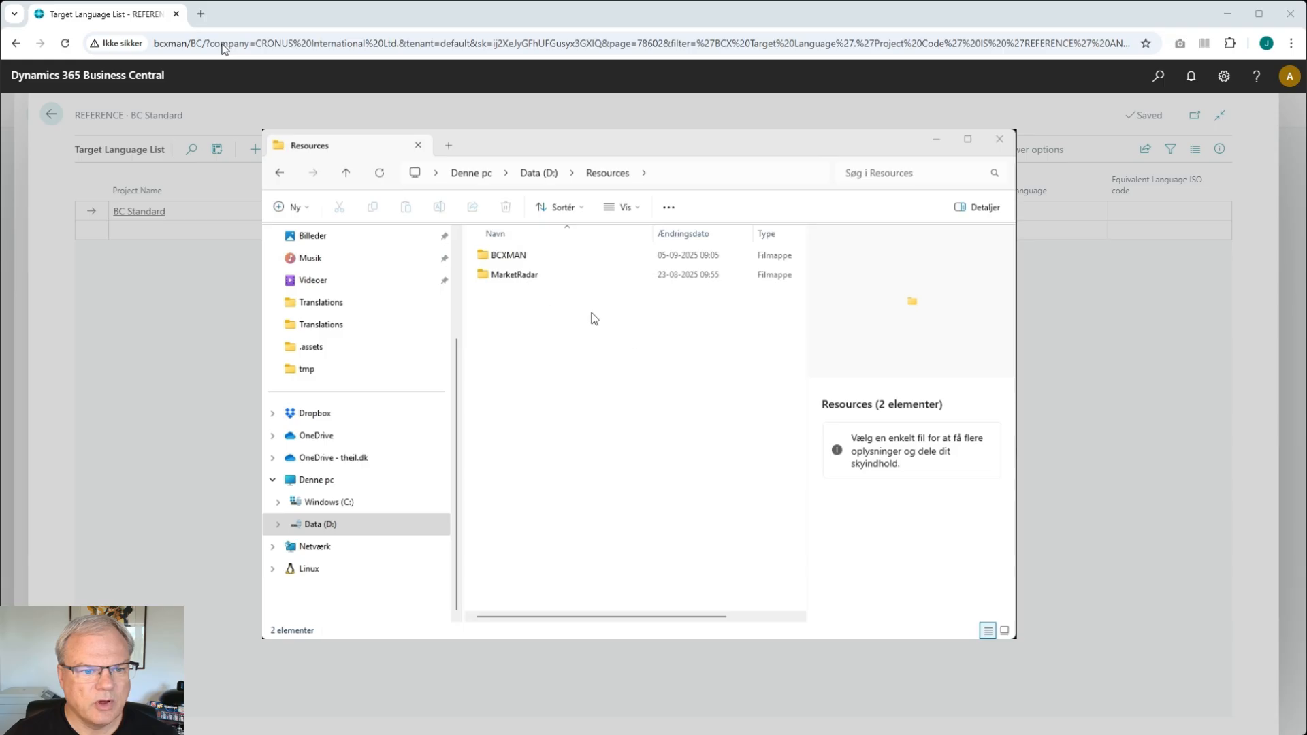
double_click(507, 256)
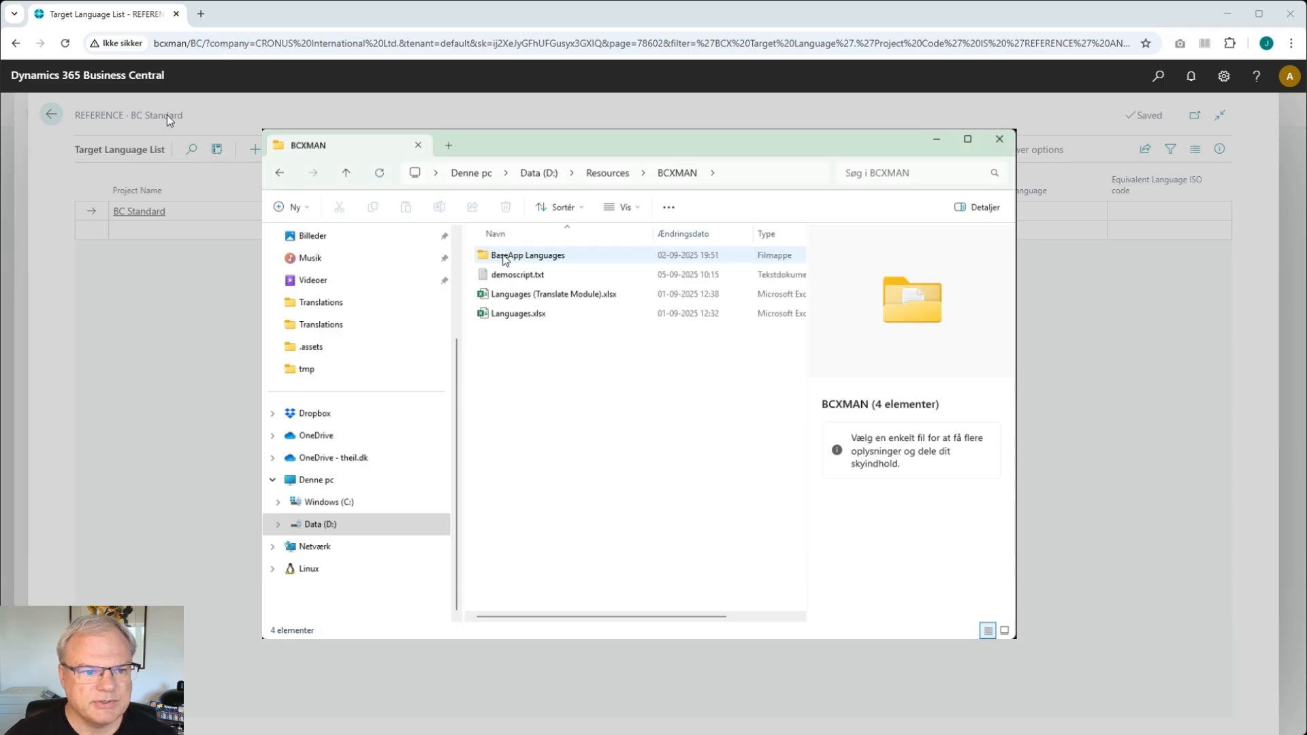
left_click(495, 257)
double_click(495, 257)
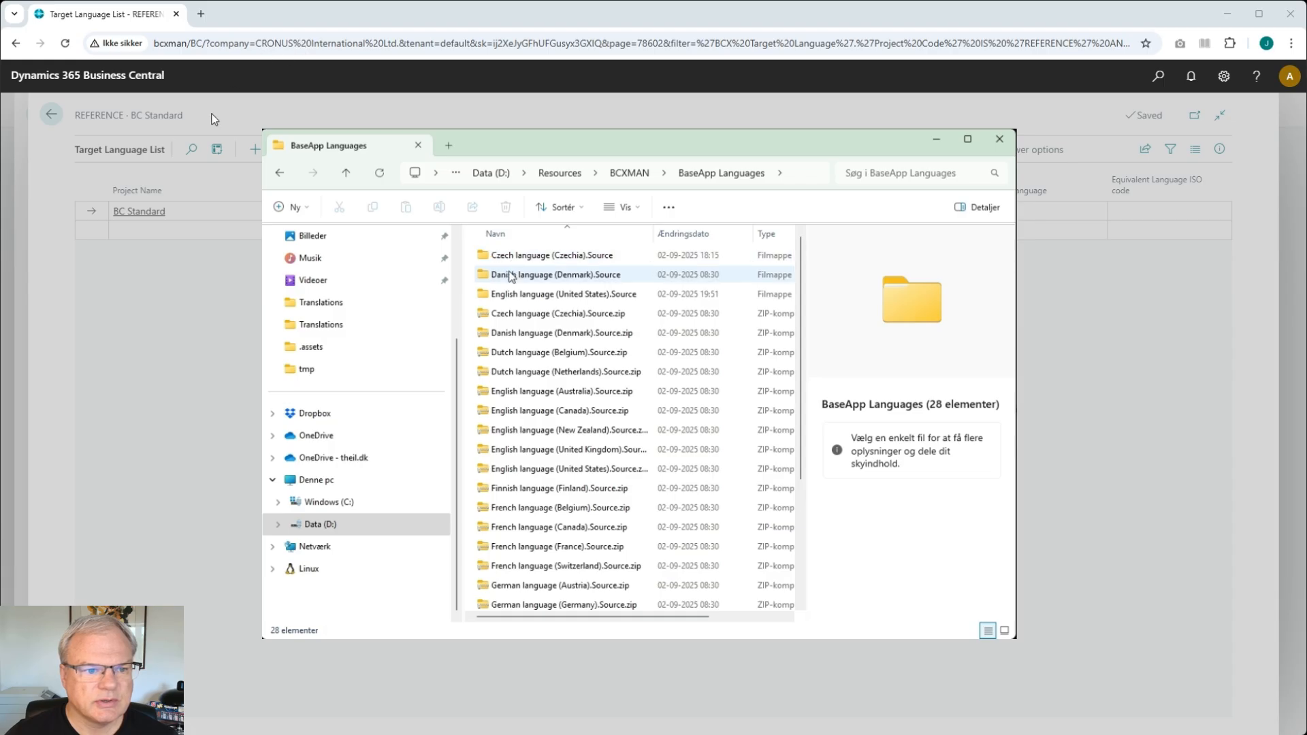
double_click(510, 276)
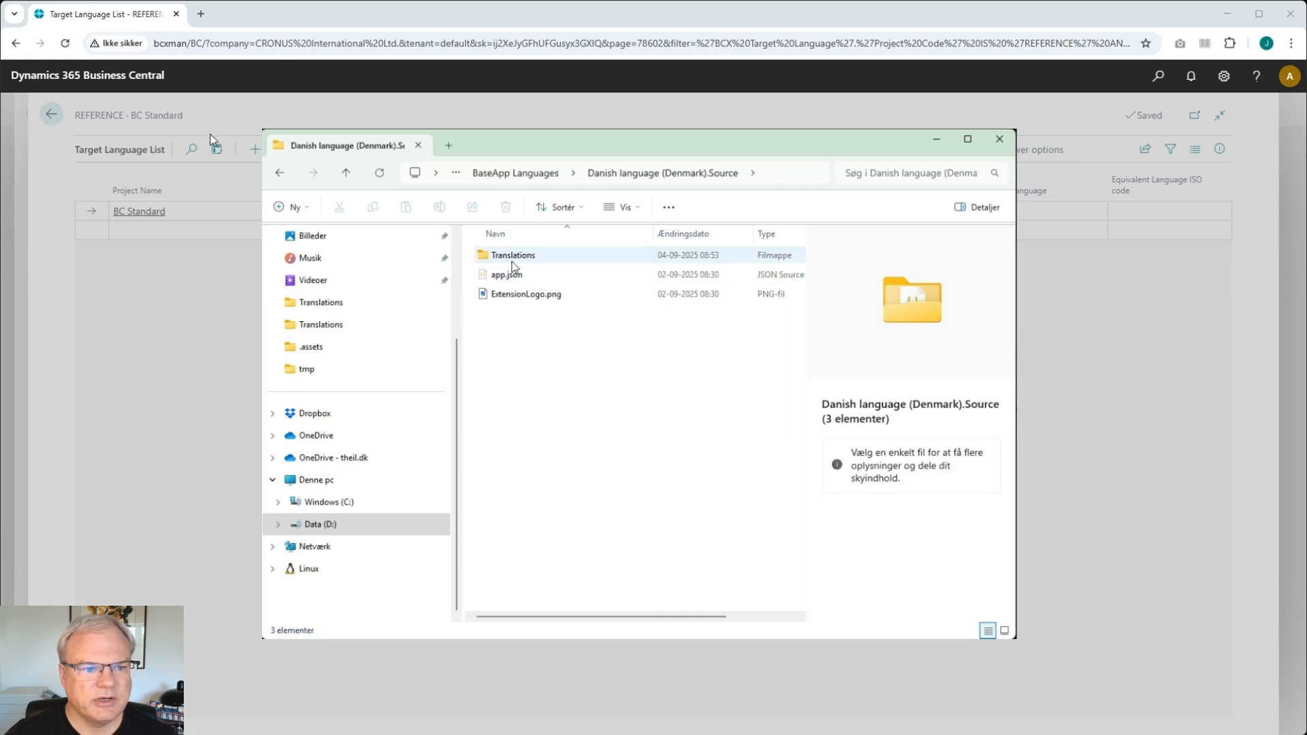
double_click(512, 258)
left_click(520, 256)
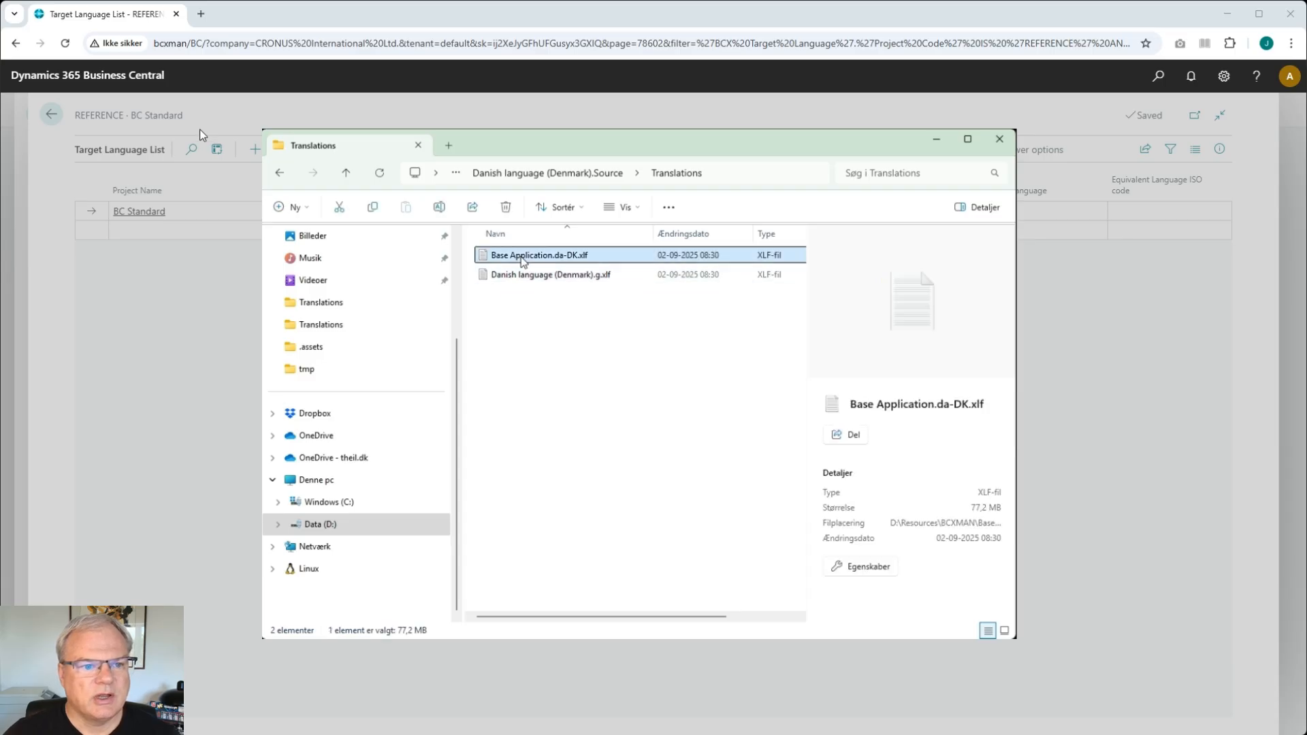
left_click(240, 115)
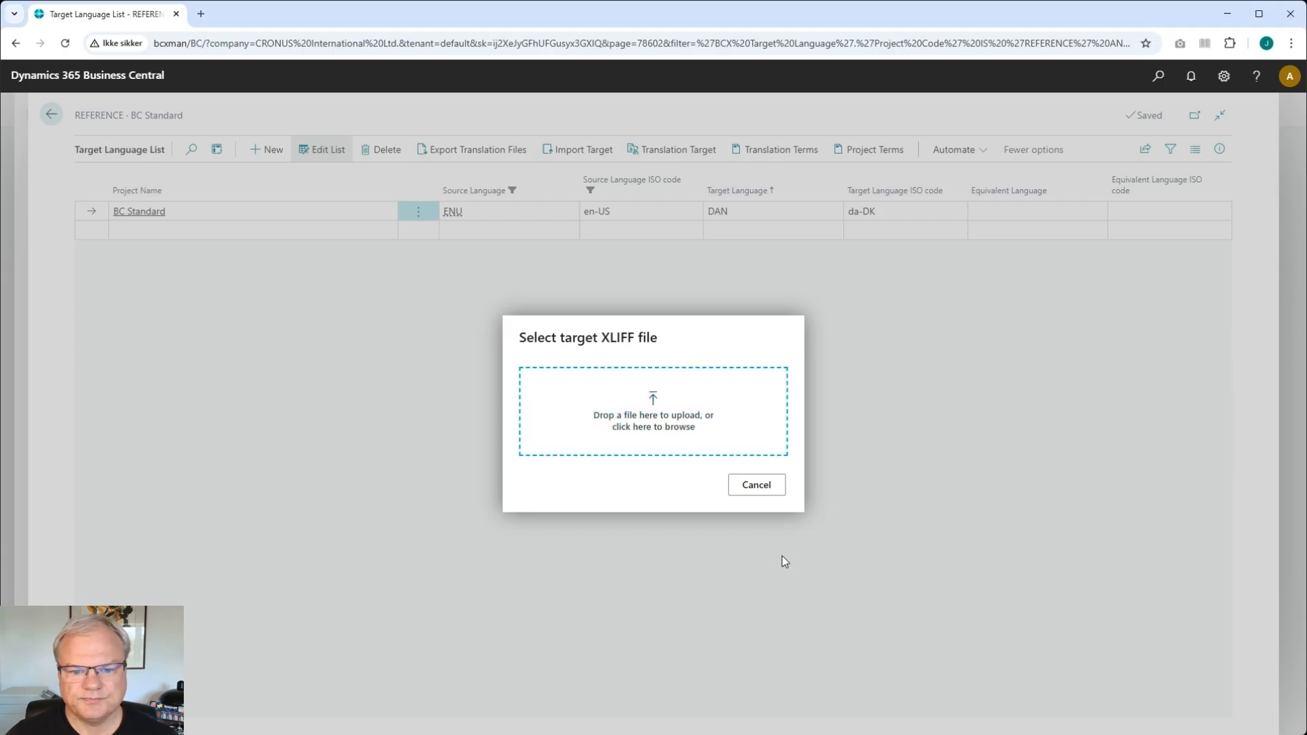
left_click(639, 375)
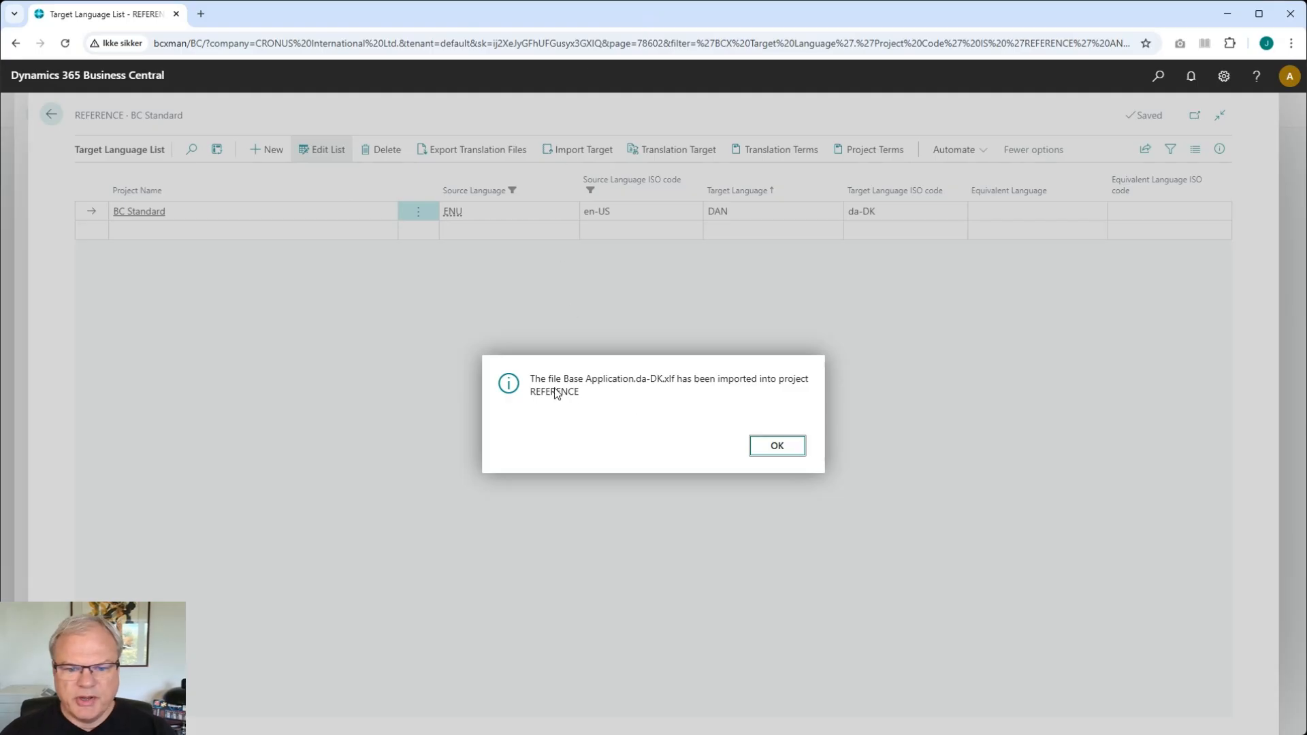
left_click(776, 447)
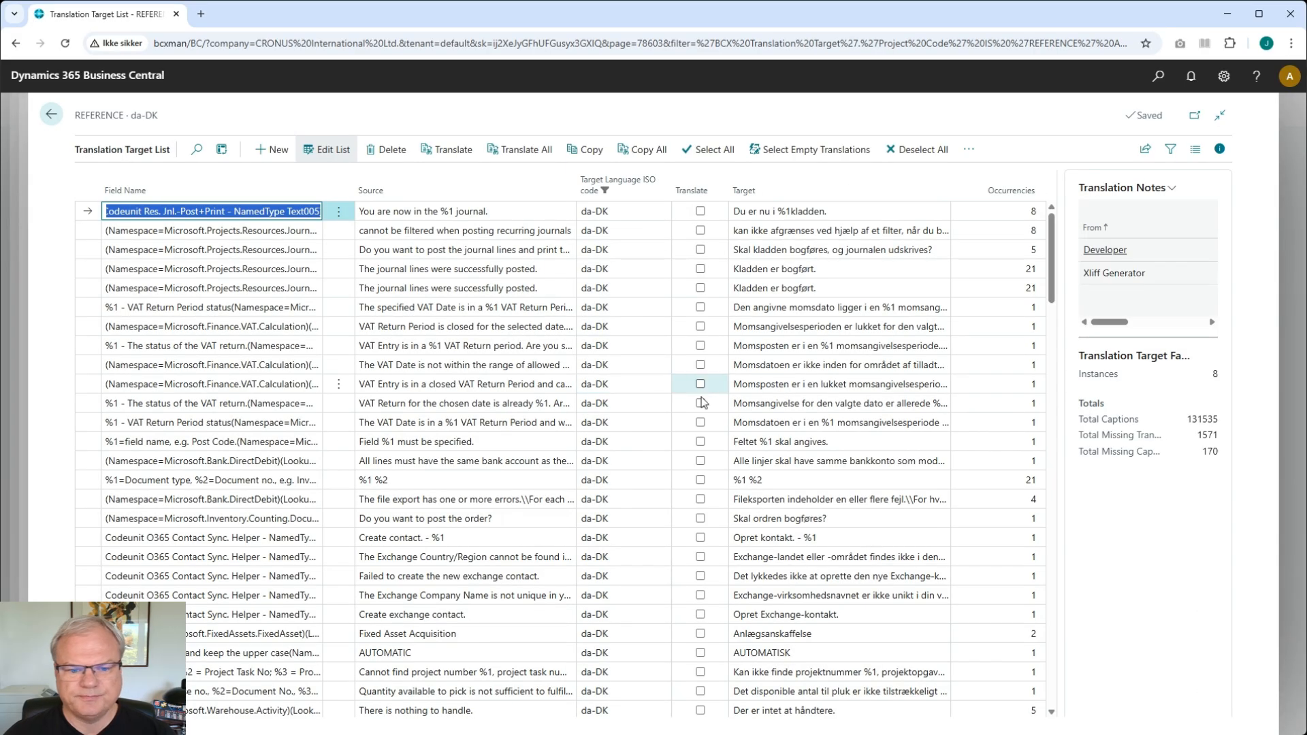
- Browse the imported Danish reference translations and return to the translation project list
scroll(538, 528, "down", 15)
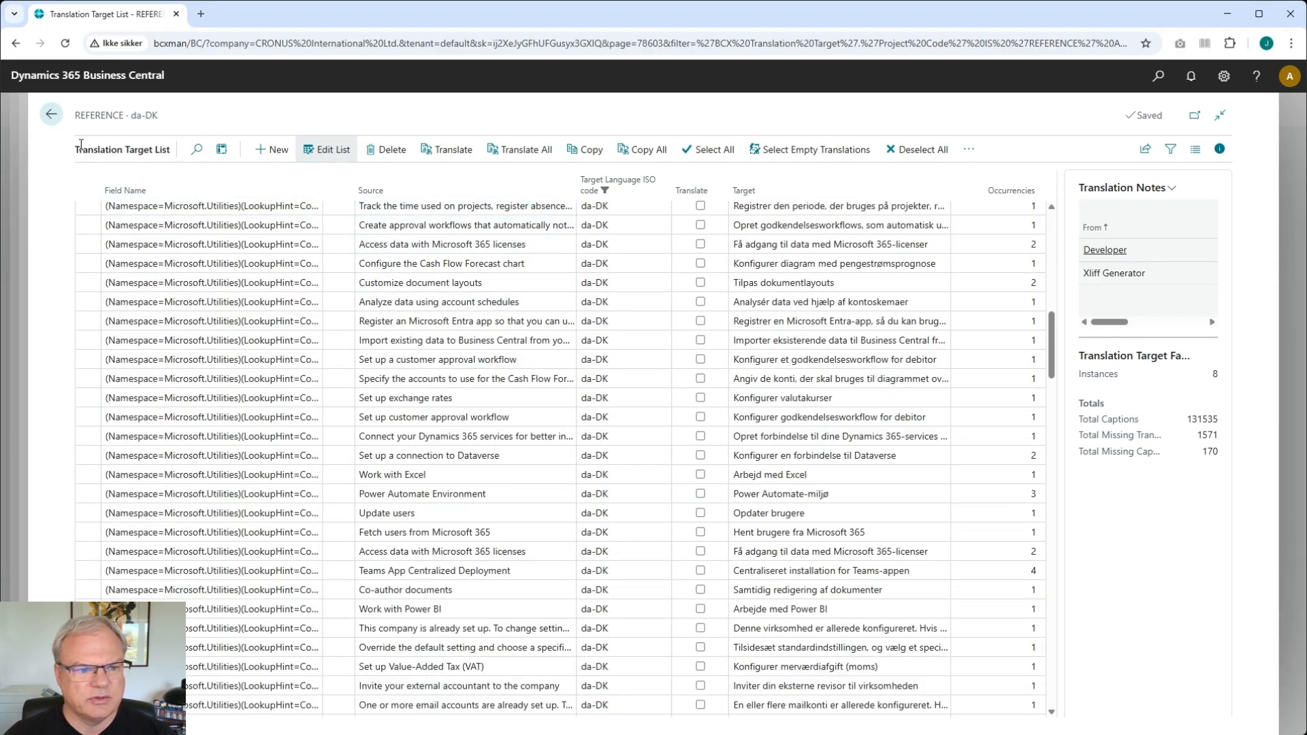
left_click(47, 117)
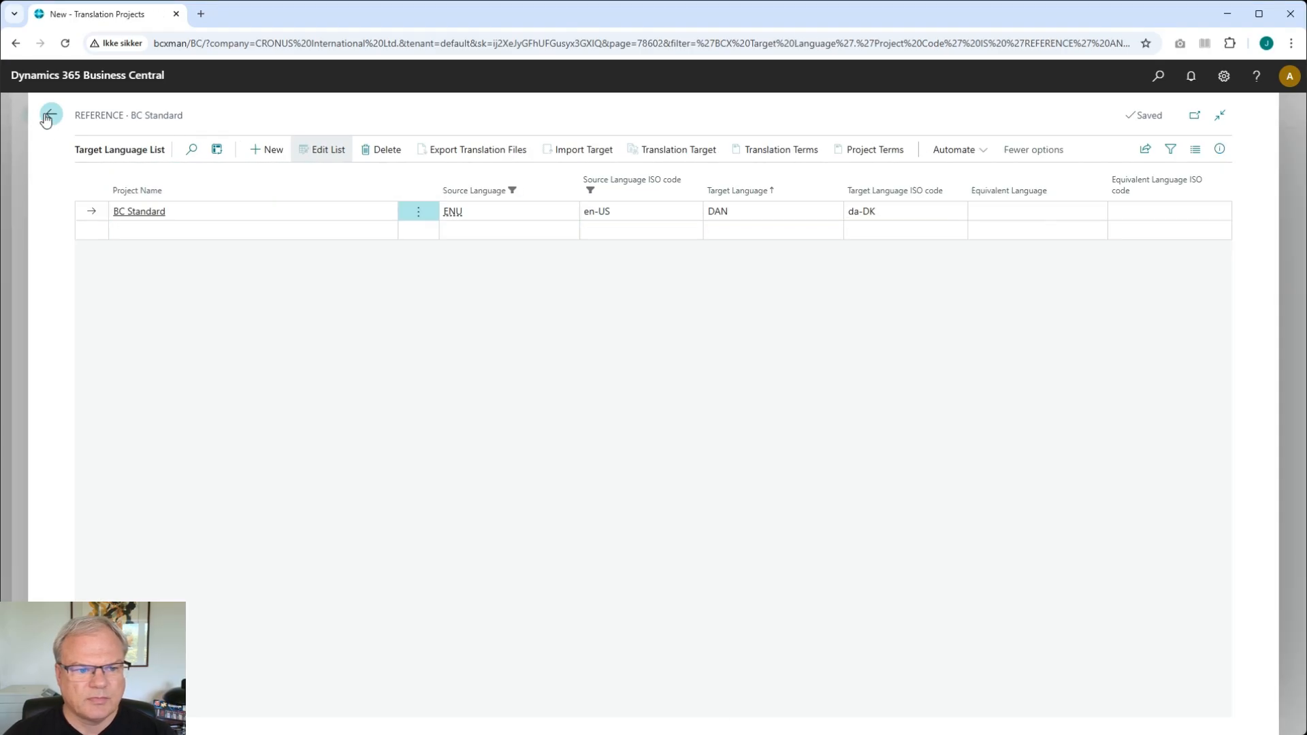
left_click(50, 115)
- Delete the DEMO translation project
left_click(212, 261)
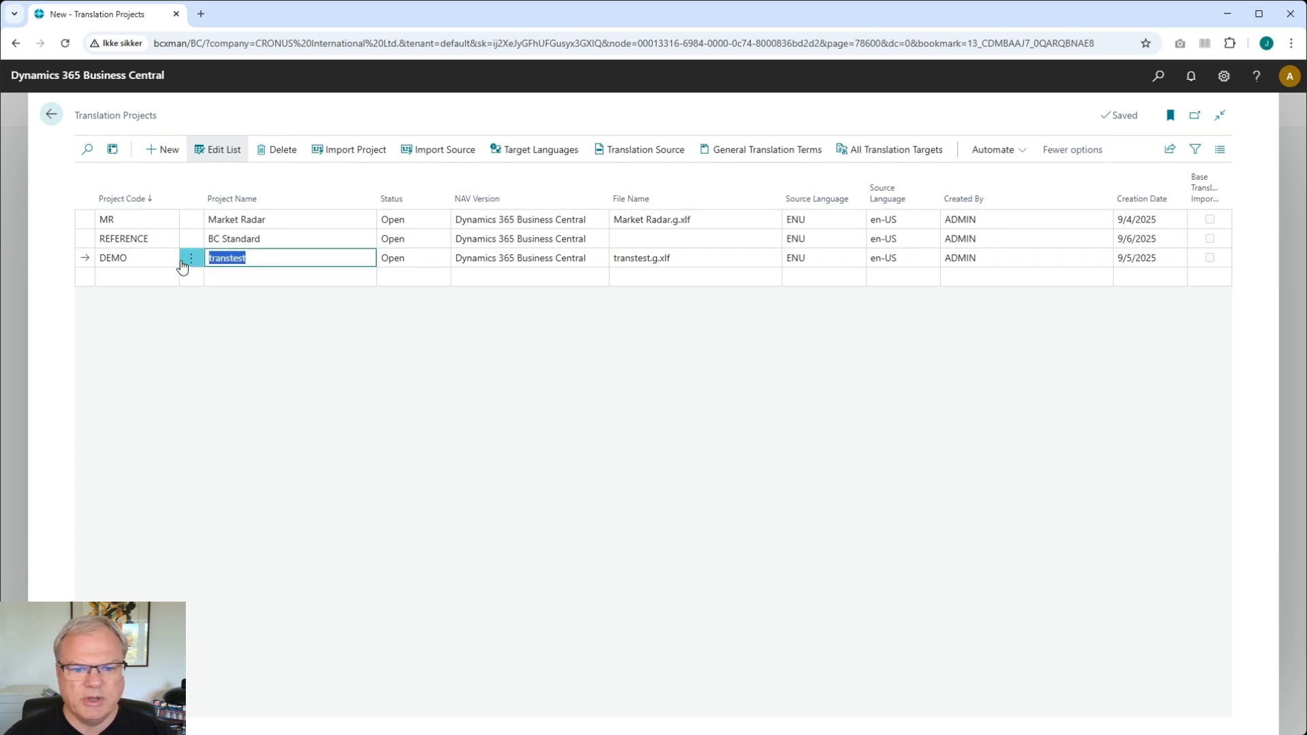
left_click(183, 260)
left_click(162, 278)
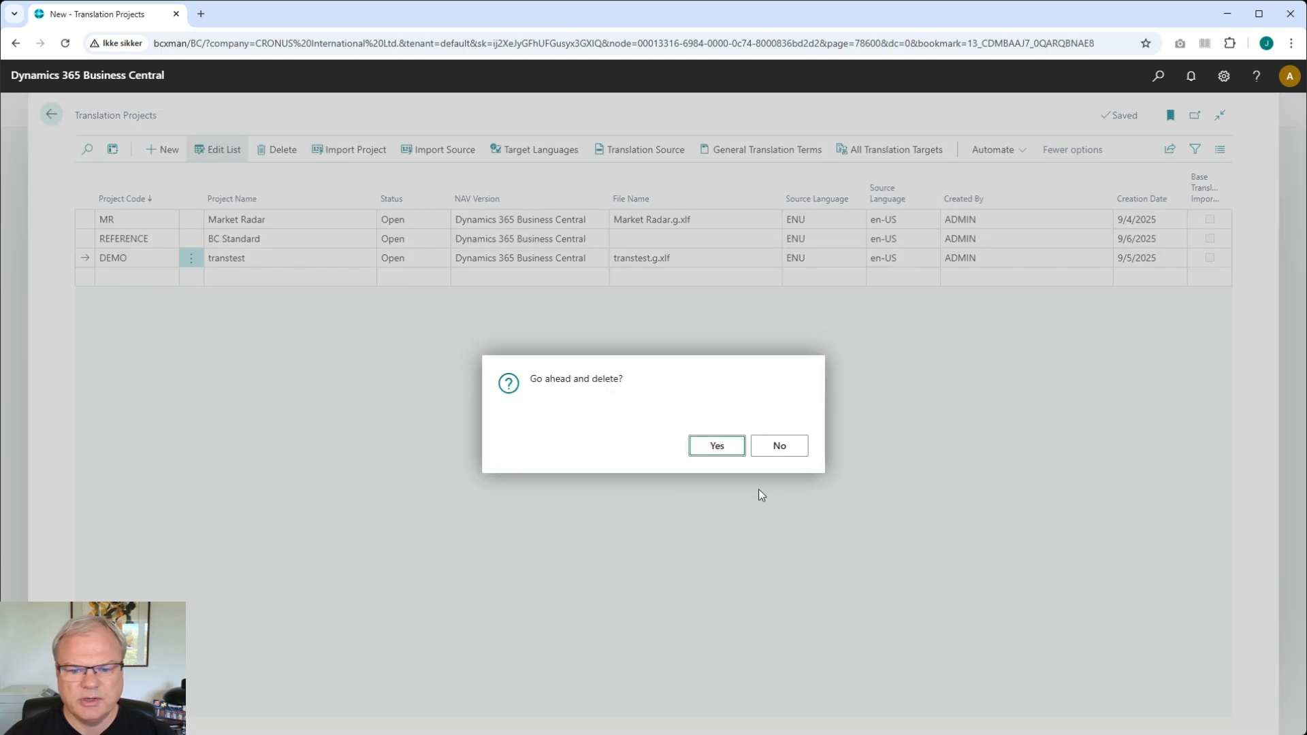
left_click(716, 447)
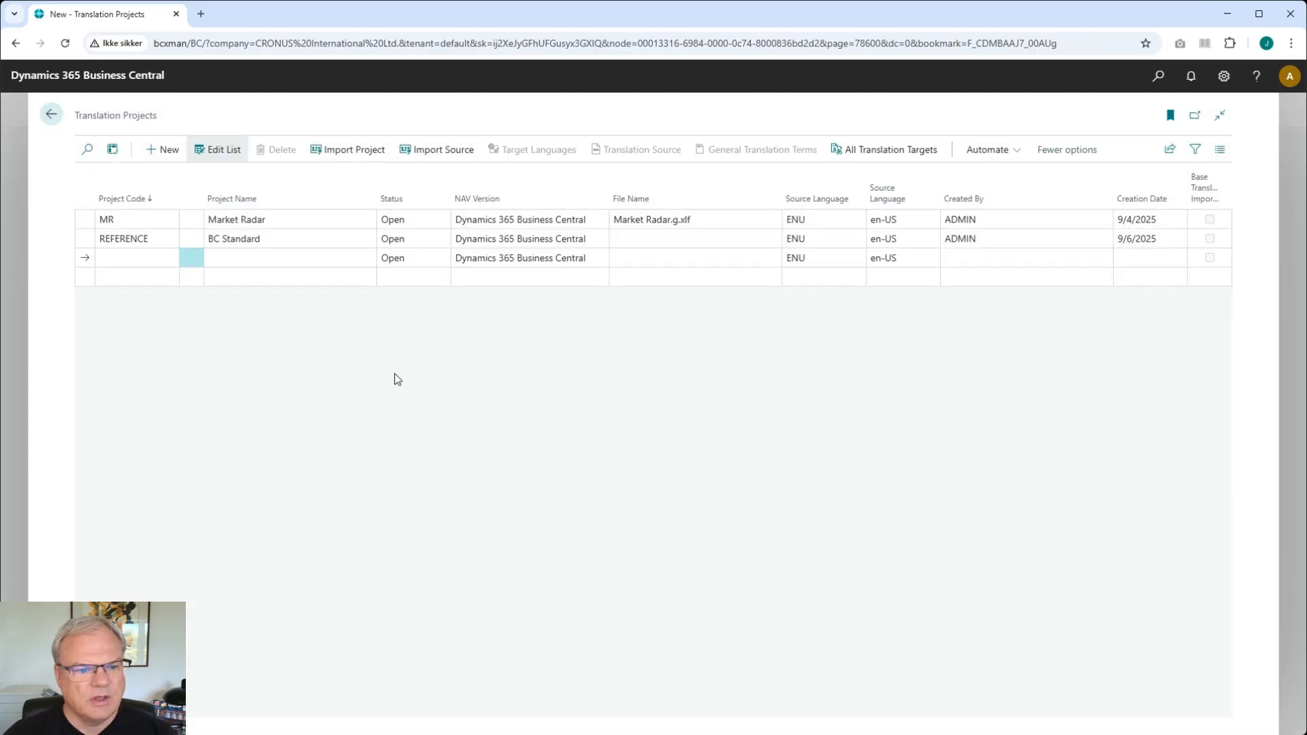
- Create a new translation project with code DEMO2
left_click(157, 260)
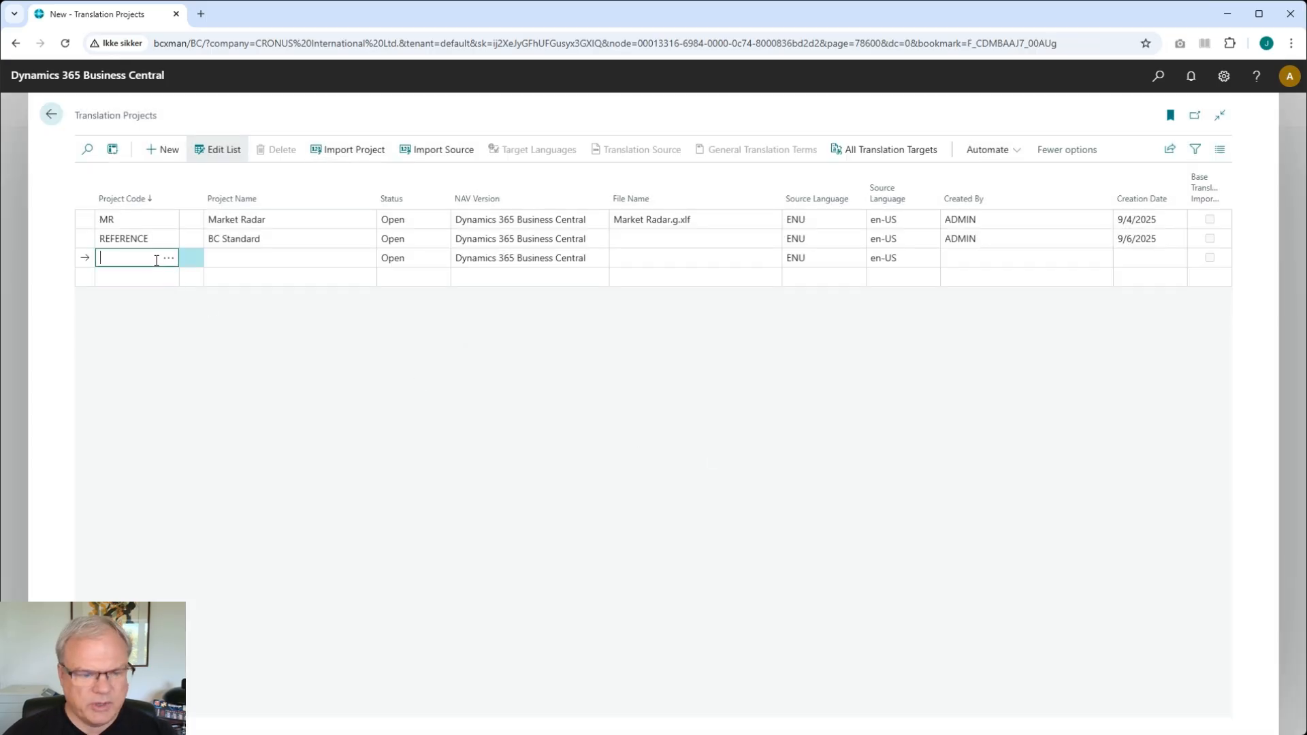
type("DEMO2")
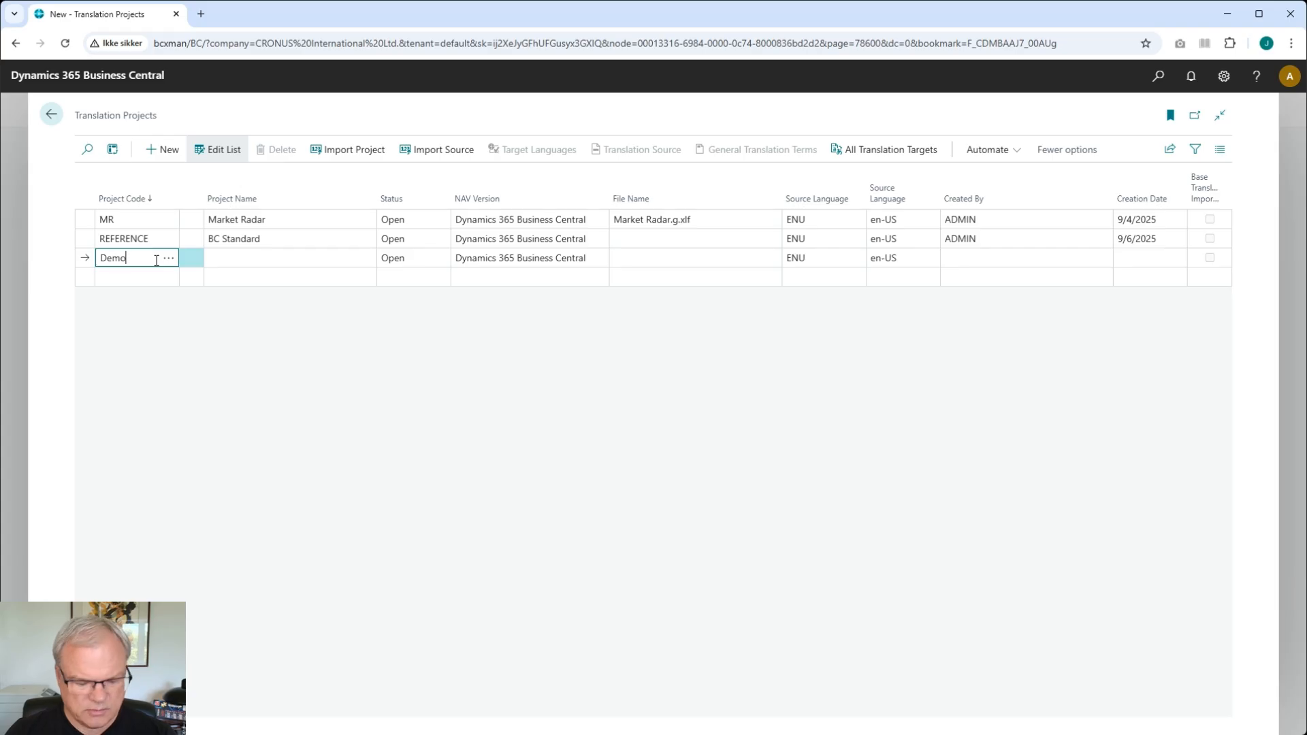
key("Tab")
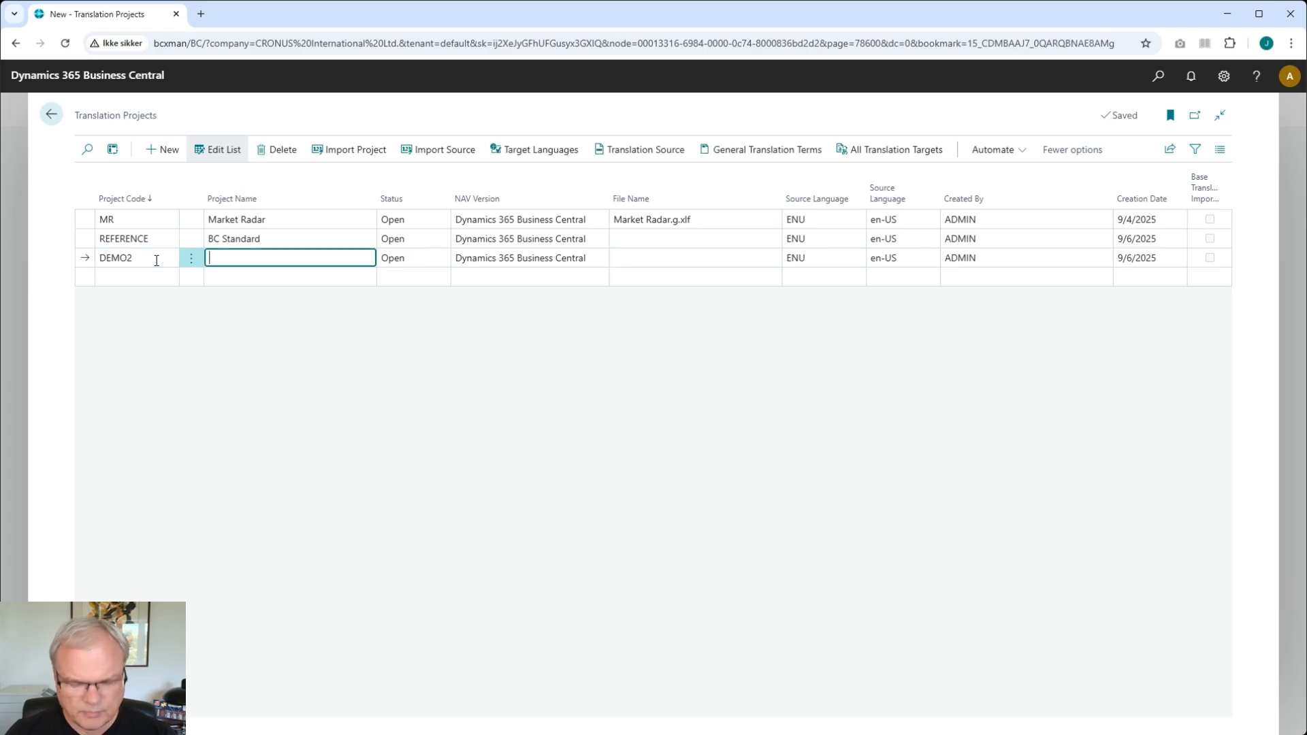
- Import the project ZIP with XLIFF files into DEMO2, confirming replacement of existing sources and translations
left_click(377, 156)
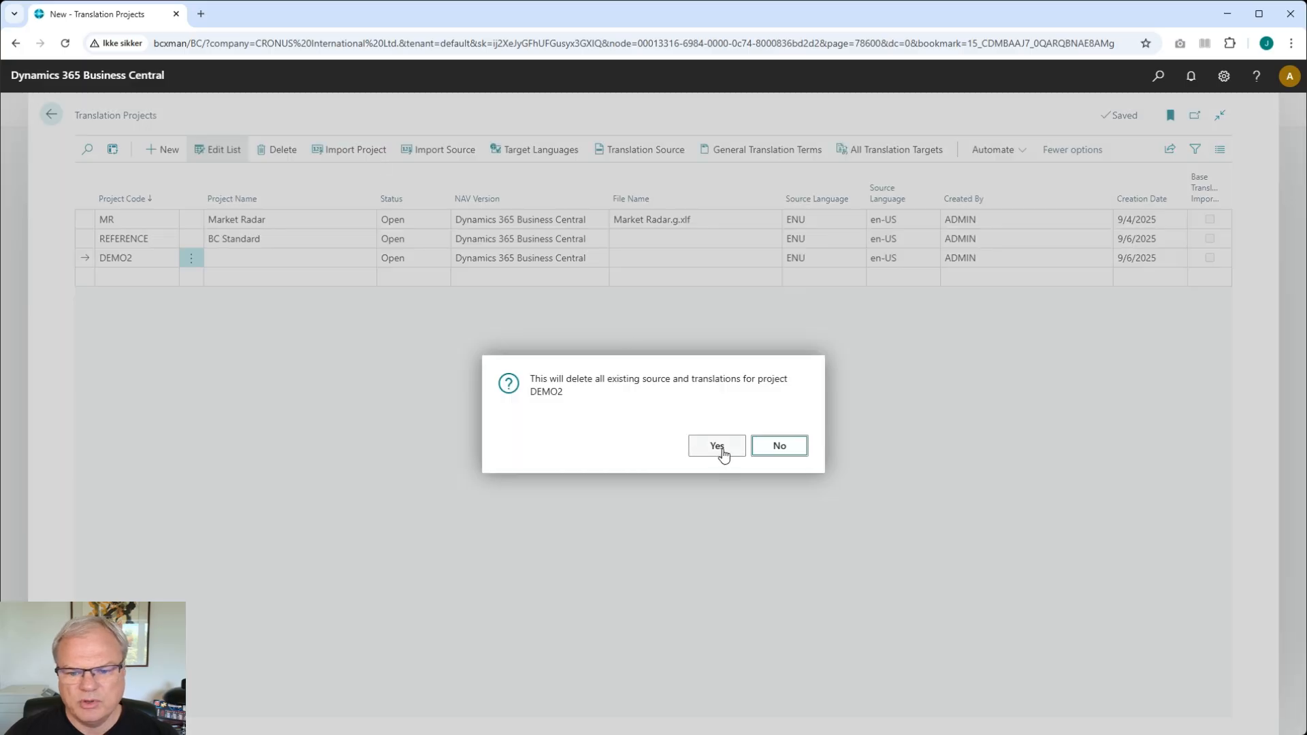
left_click(722, 451)
left_click(679, 427)
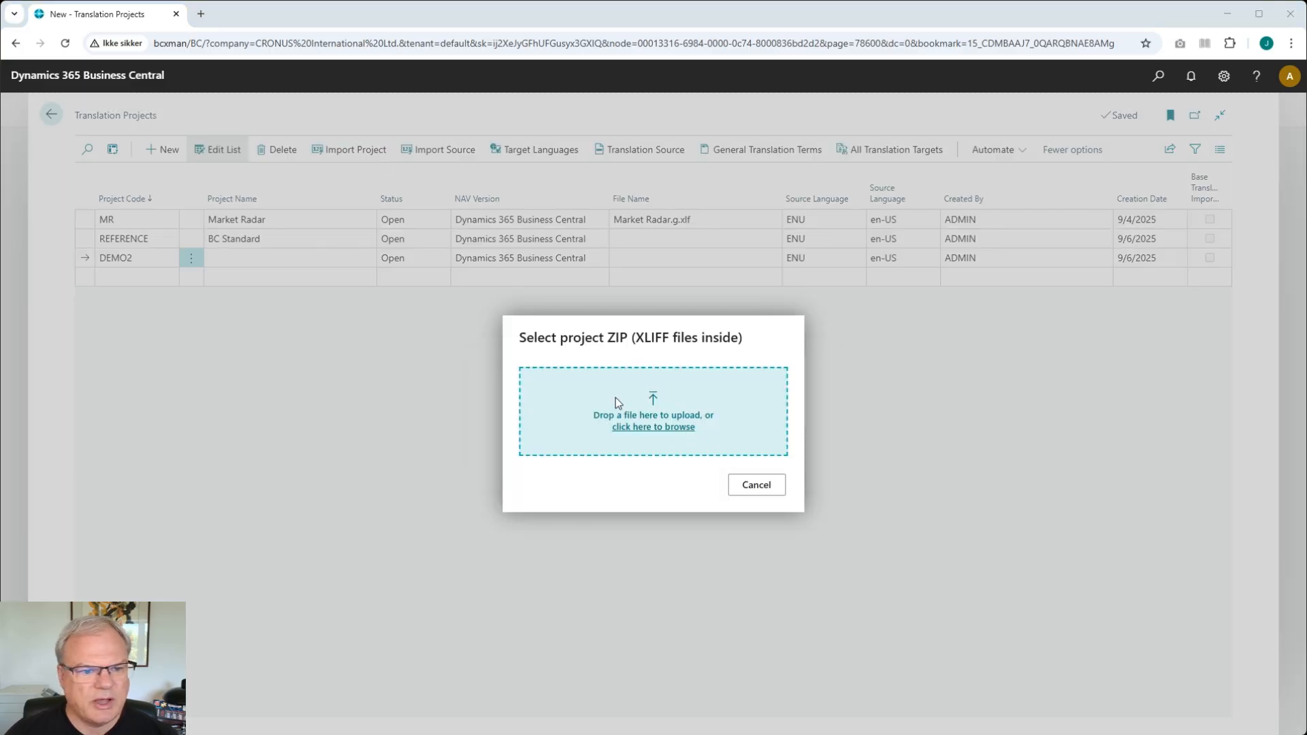
double_click(162, 112)
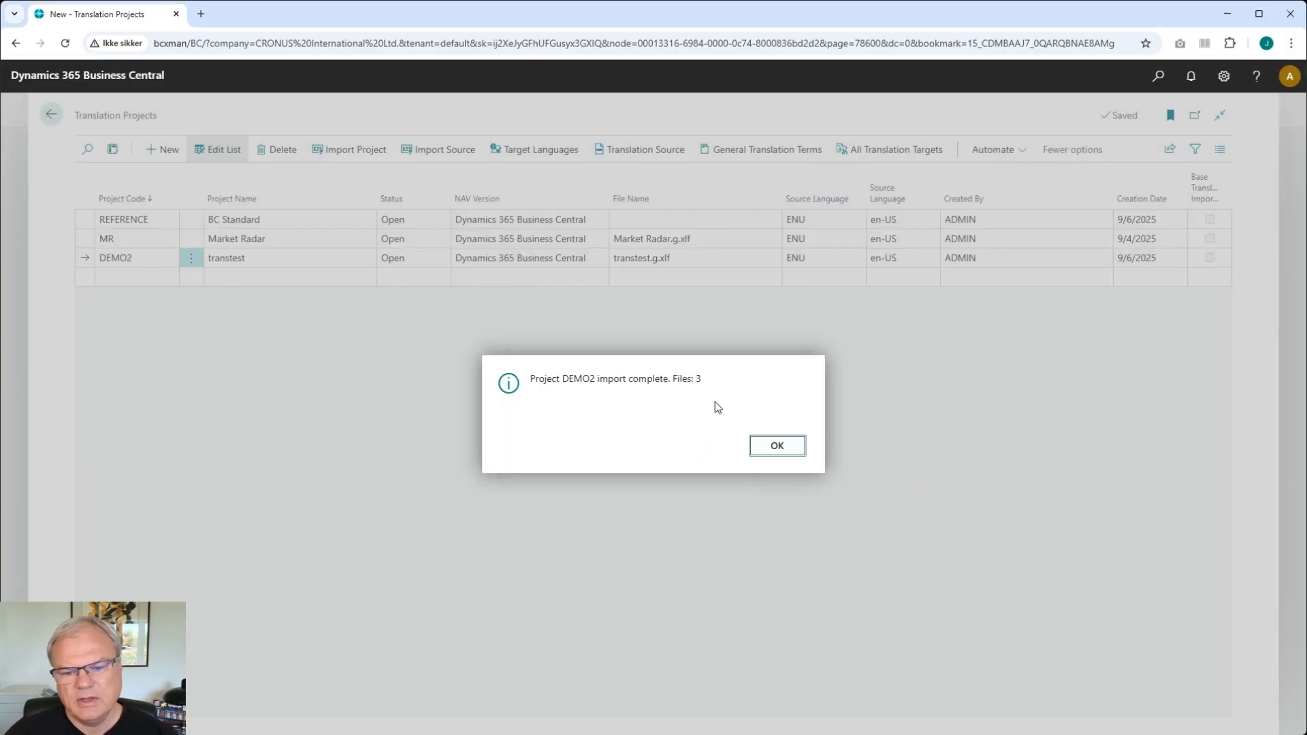
left_click(777, 448)
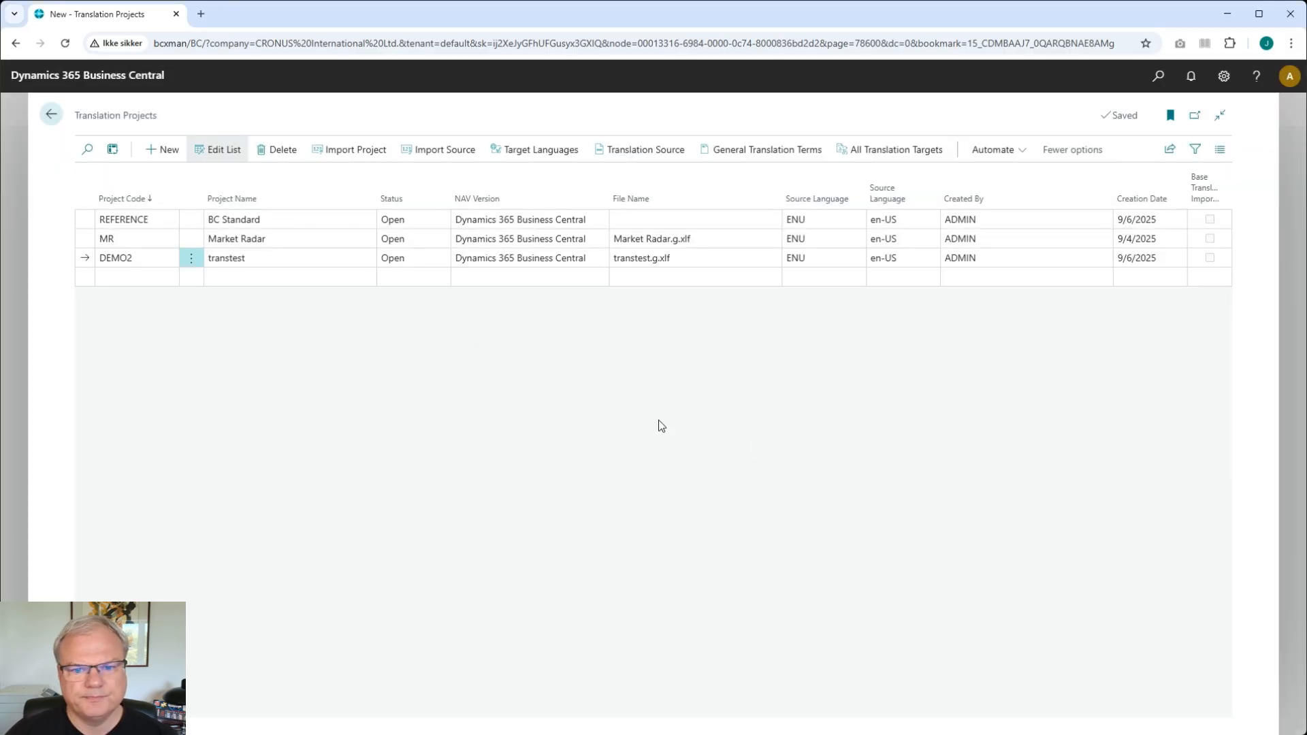
- Open DEMO2's Danish translation targets and AI-translate the Hello world and Trans Tool Table captions
left_click(512, 149)
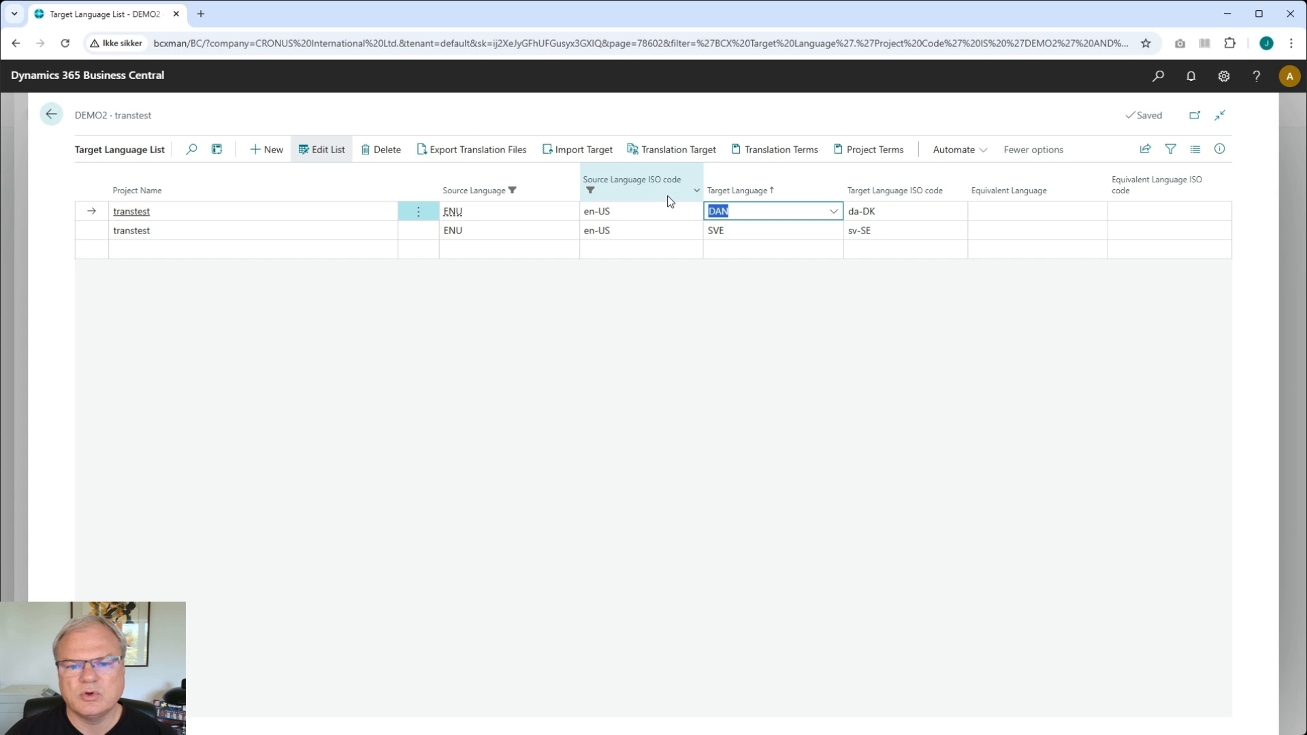
left_click(688, 154)
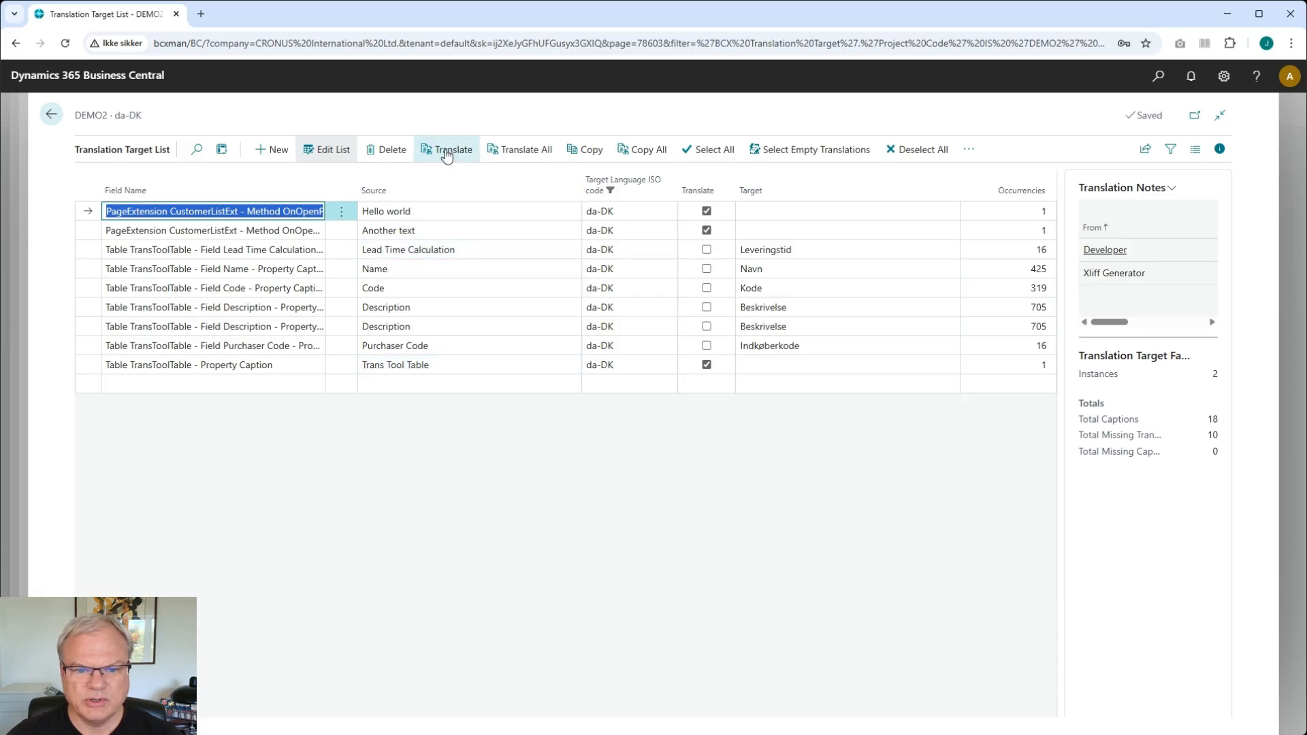
left_click(446, 153)
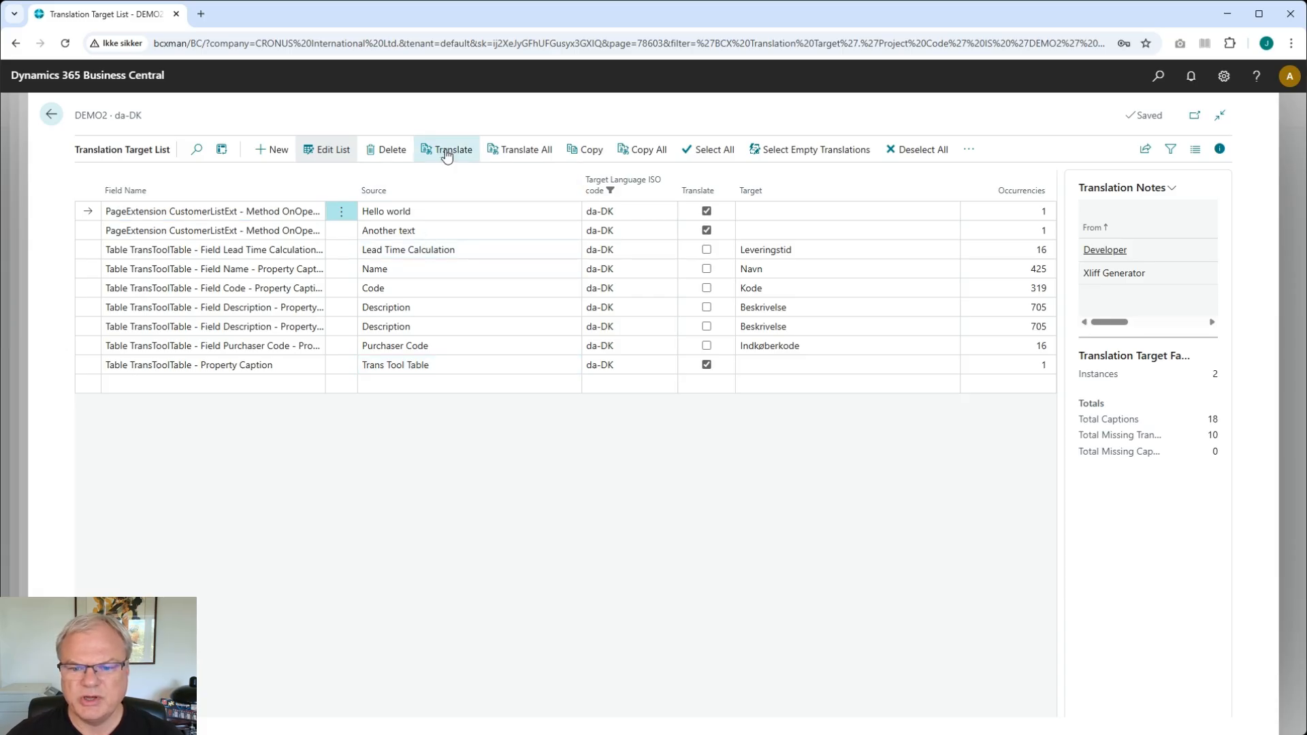
left_click(445, 151)
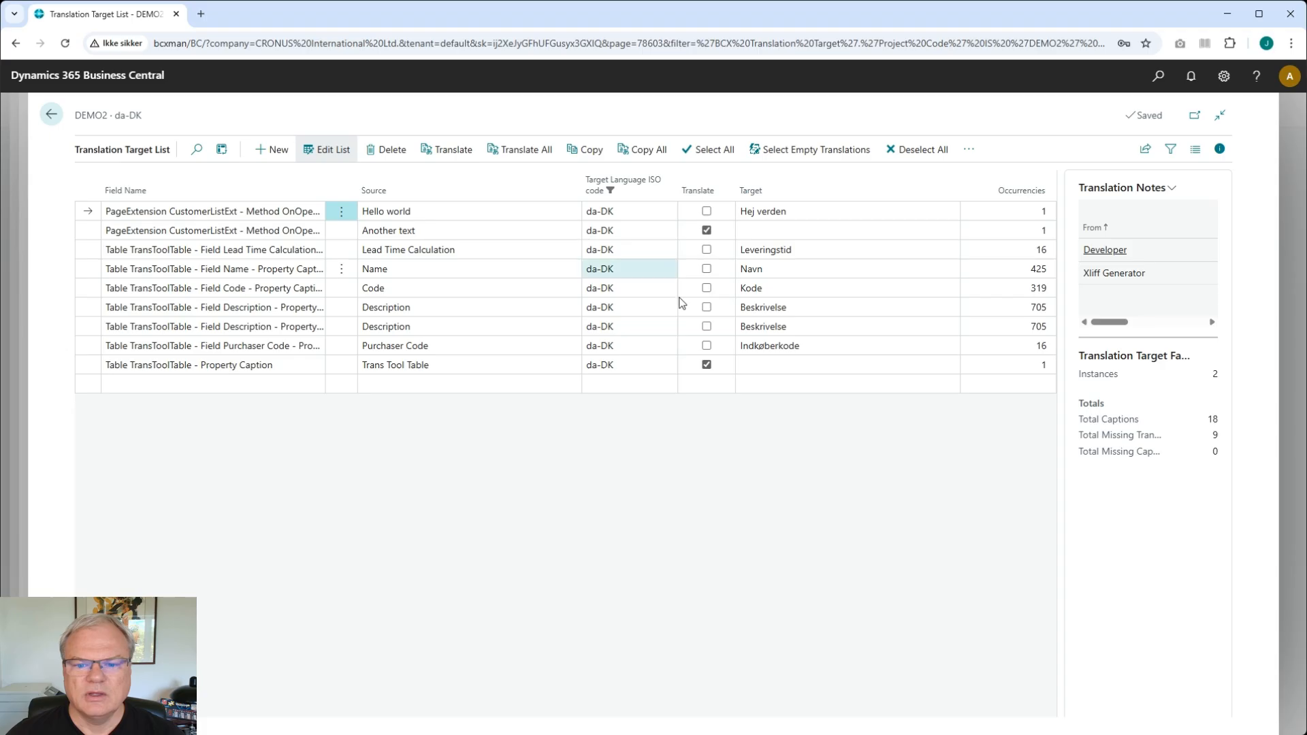
left_click(767, 367)
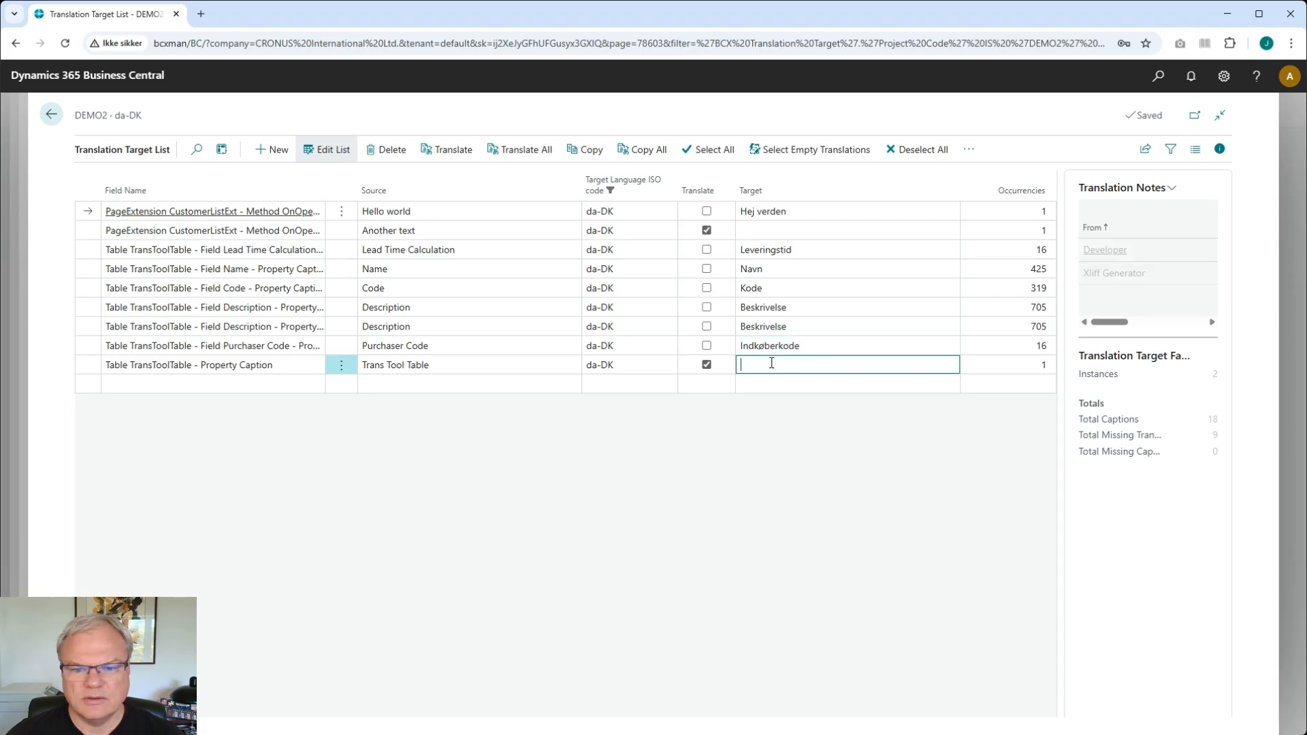
left_click(444, 152)
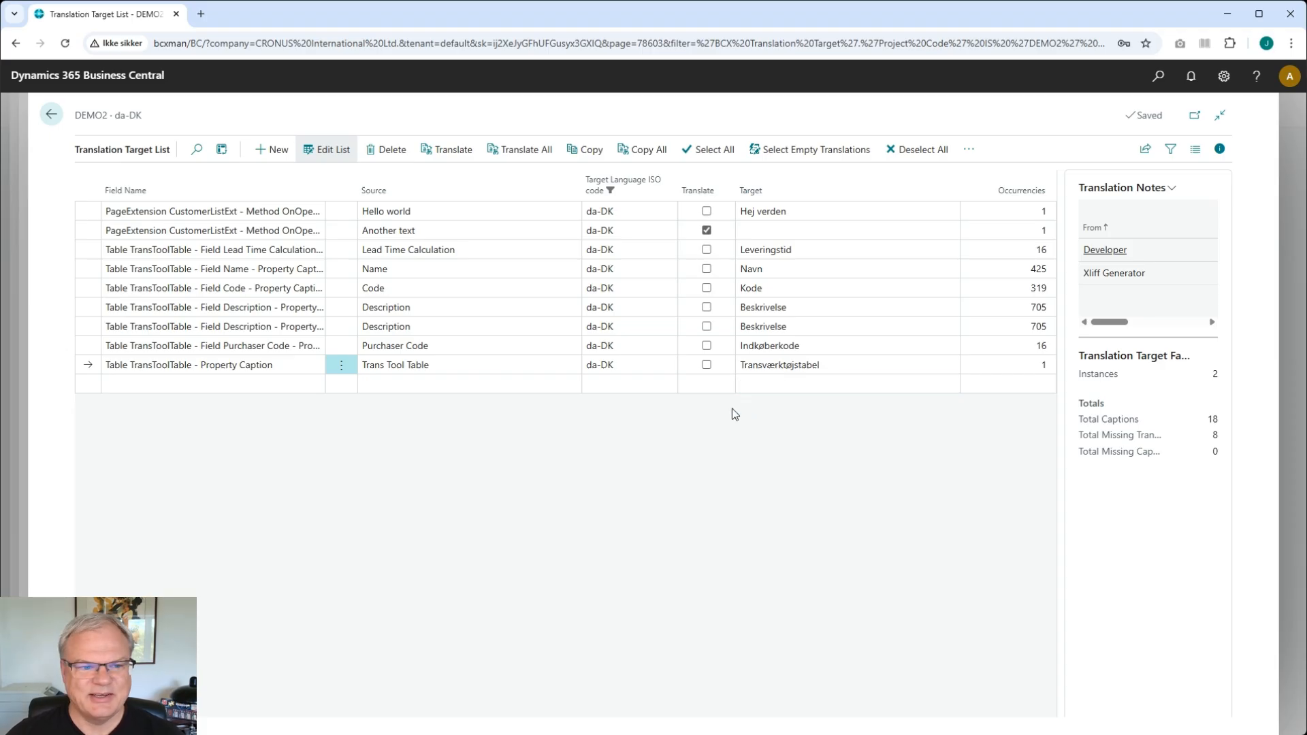
- Open DEMO2's Swedish translation targets and AI-translate the Trans Tool Table caption
left_click(51, 115)
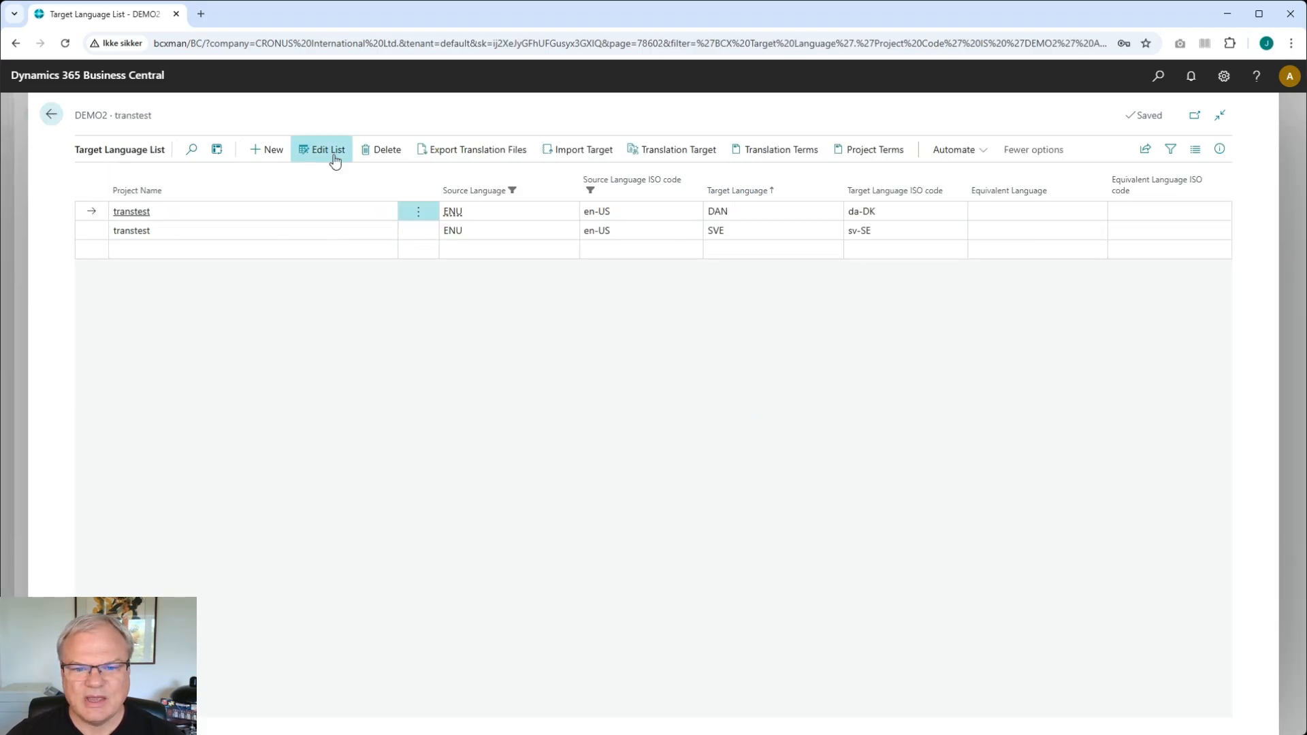
left_click(679, 235)
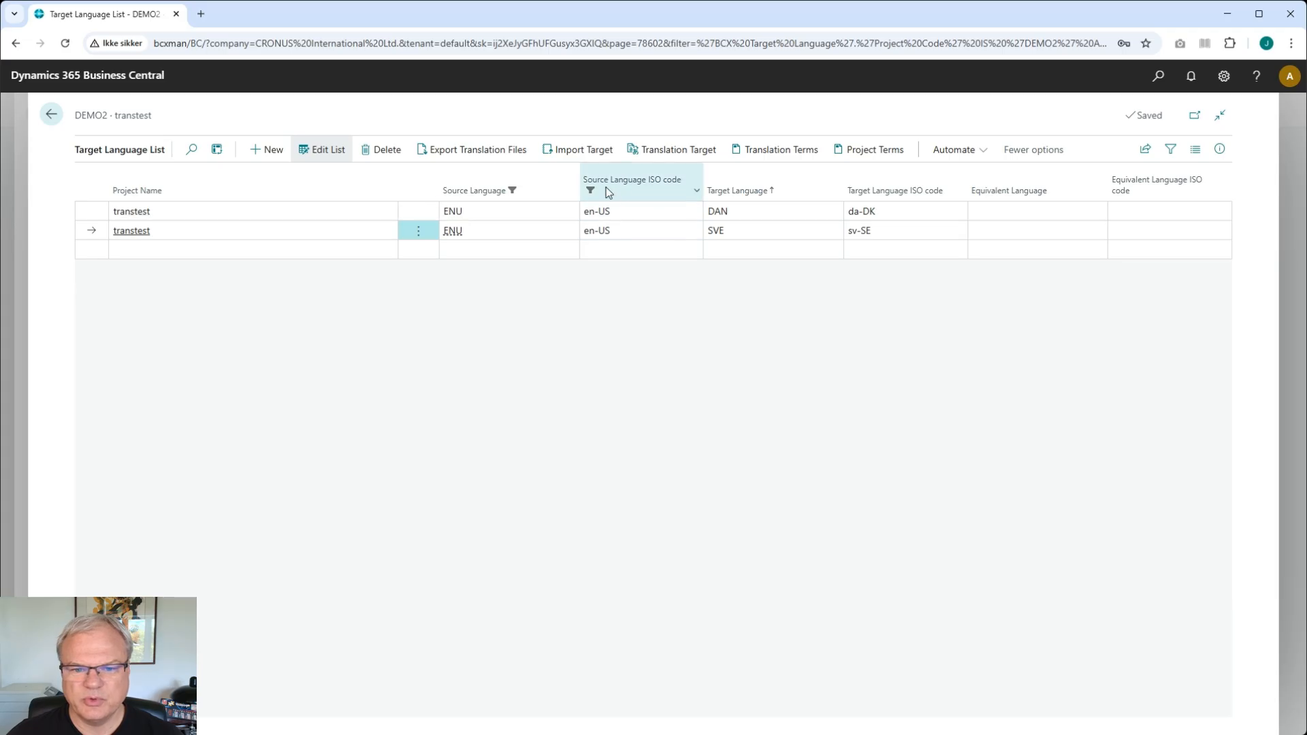
left_click(701, 151)
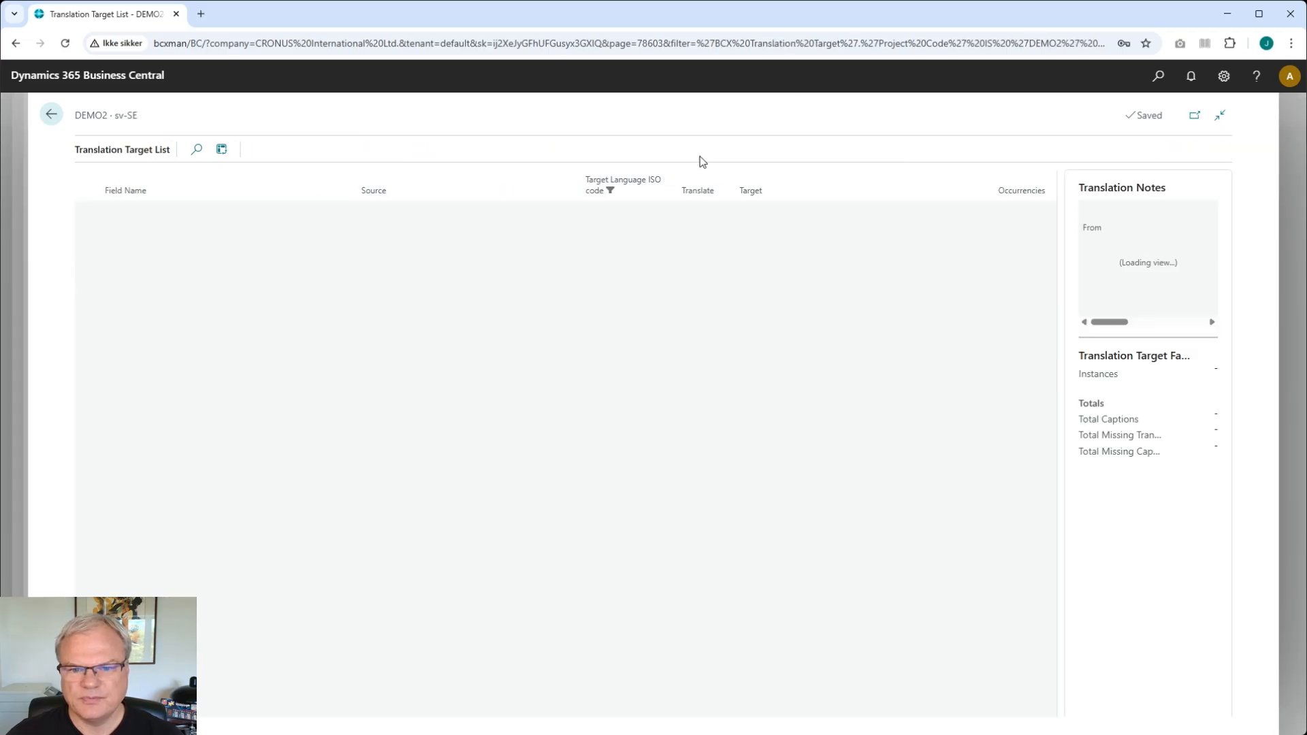
left_click(810, 365)
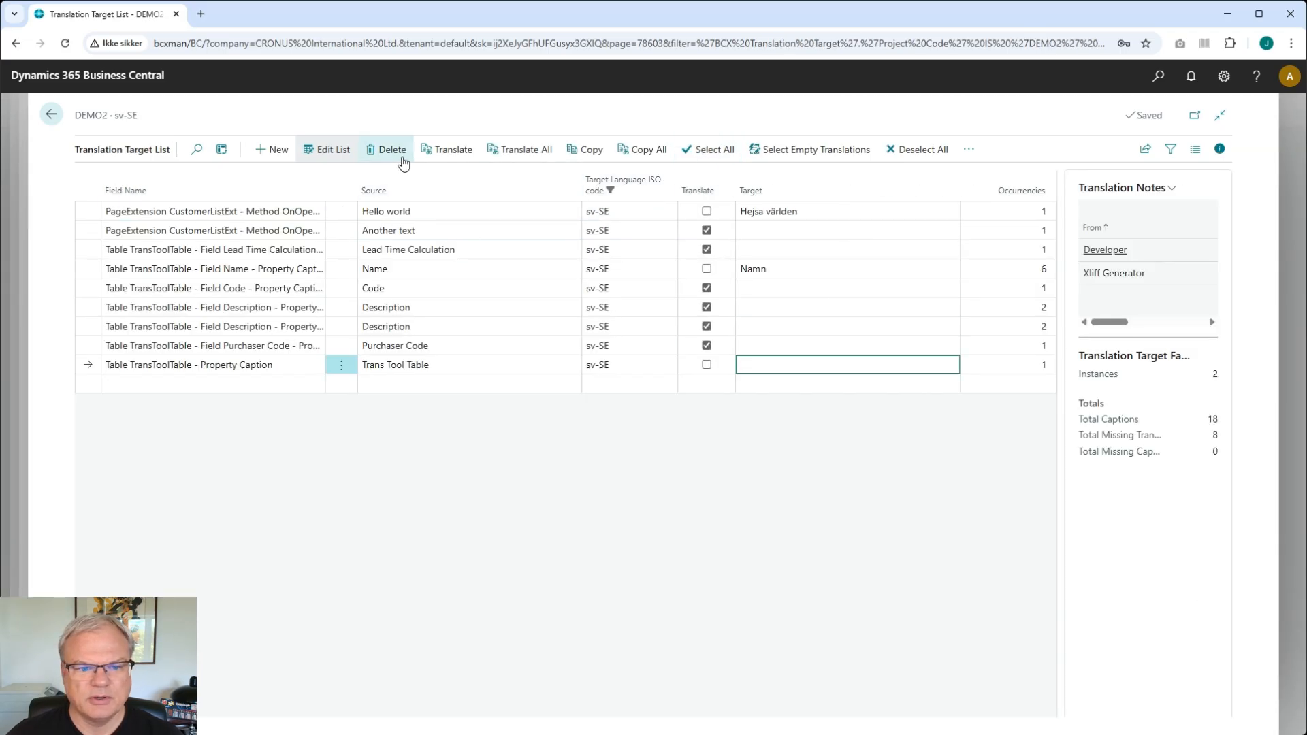
left_click(447, 149)
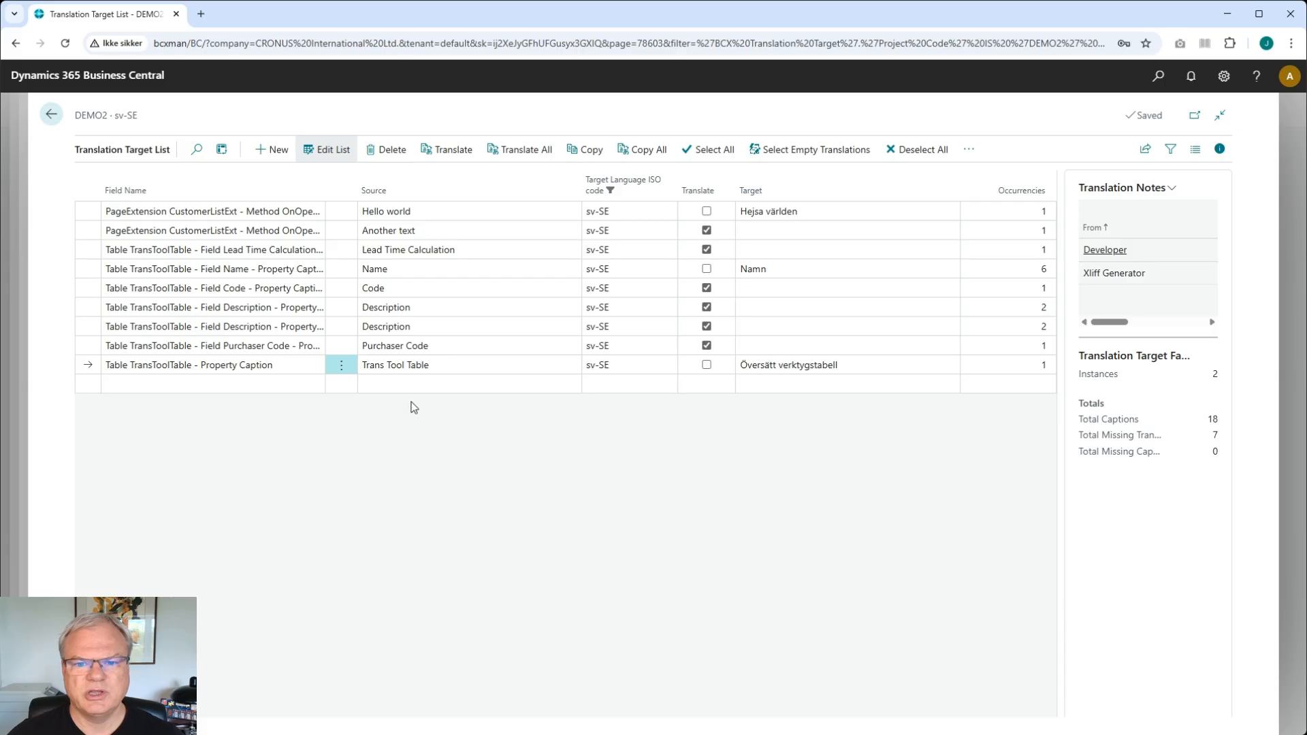
- Add a general translation term Trans Tool Table for DEMO2 with Apply Pre-Translation enabled and no translation
left_click(52, 115)
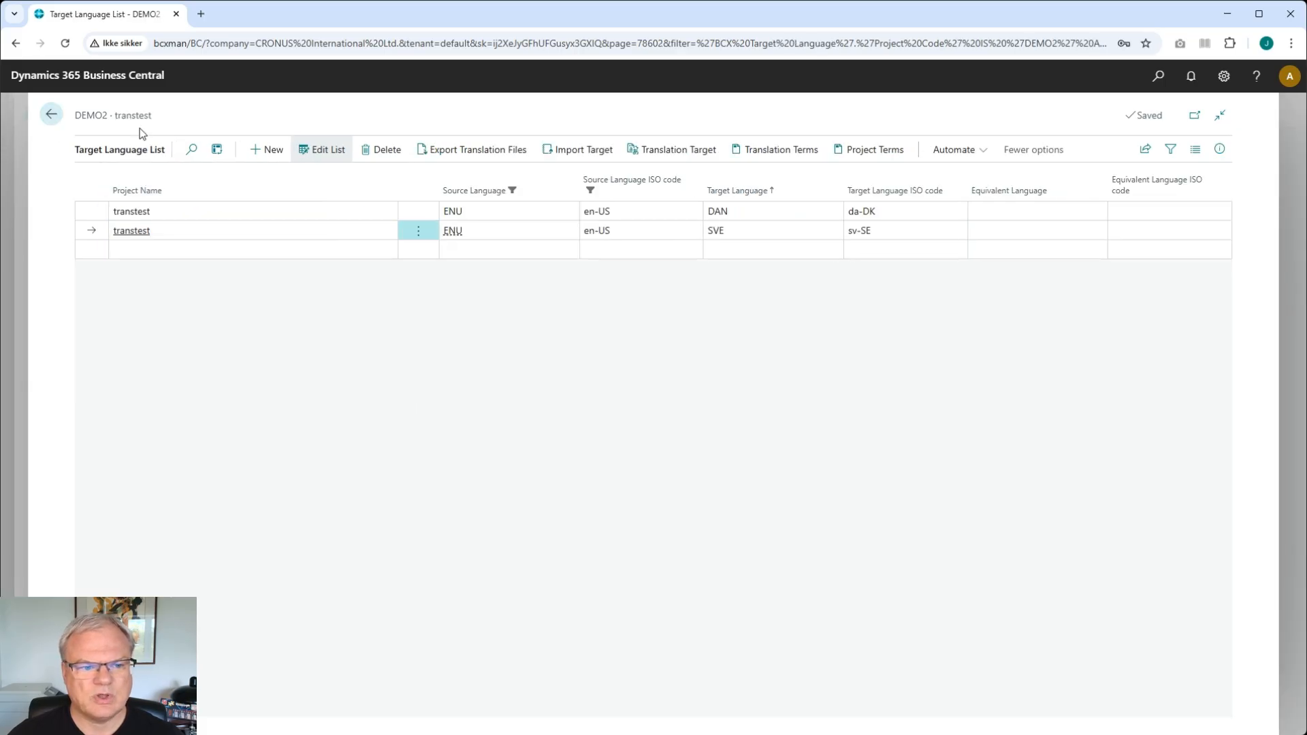
left_click(51, 115)
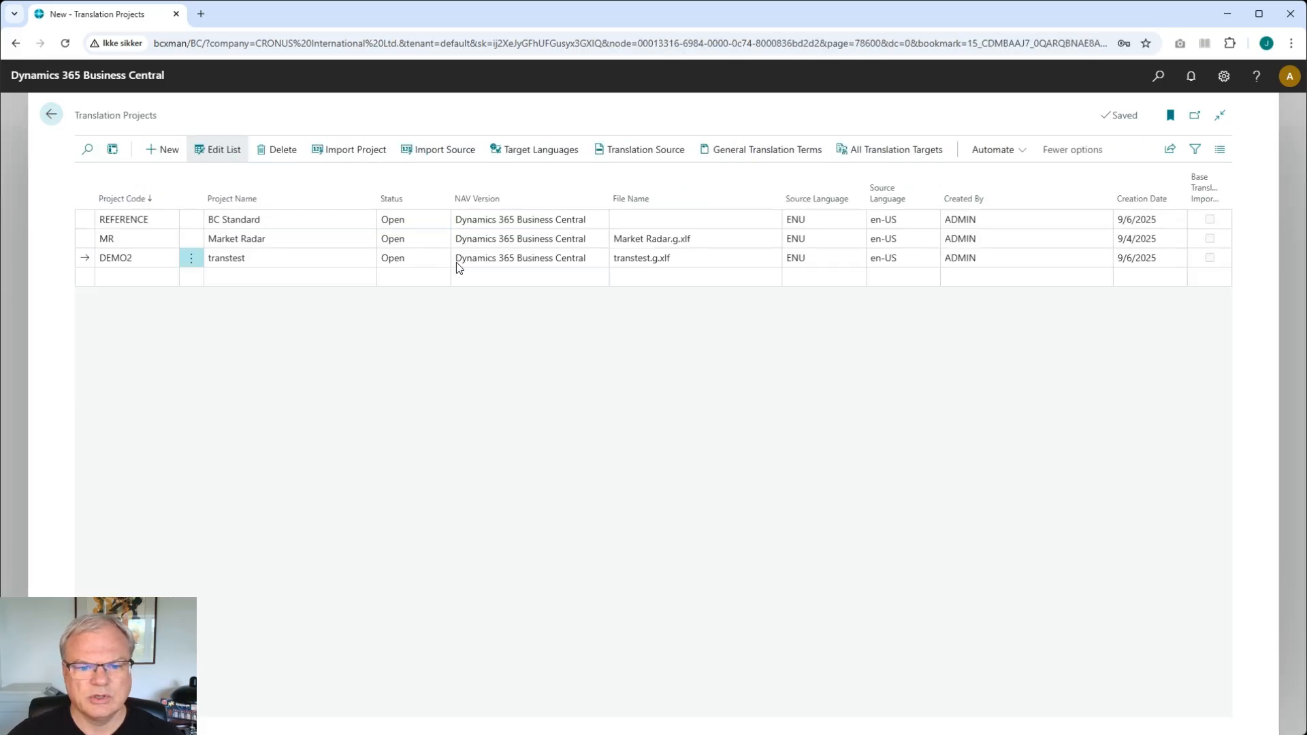
left_click(780, 162)
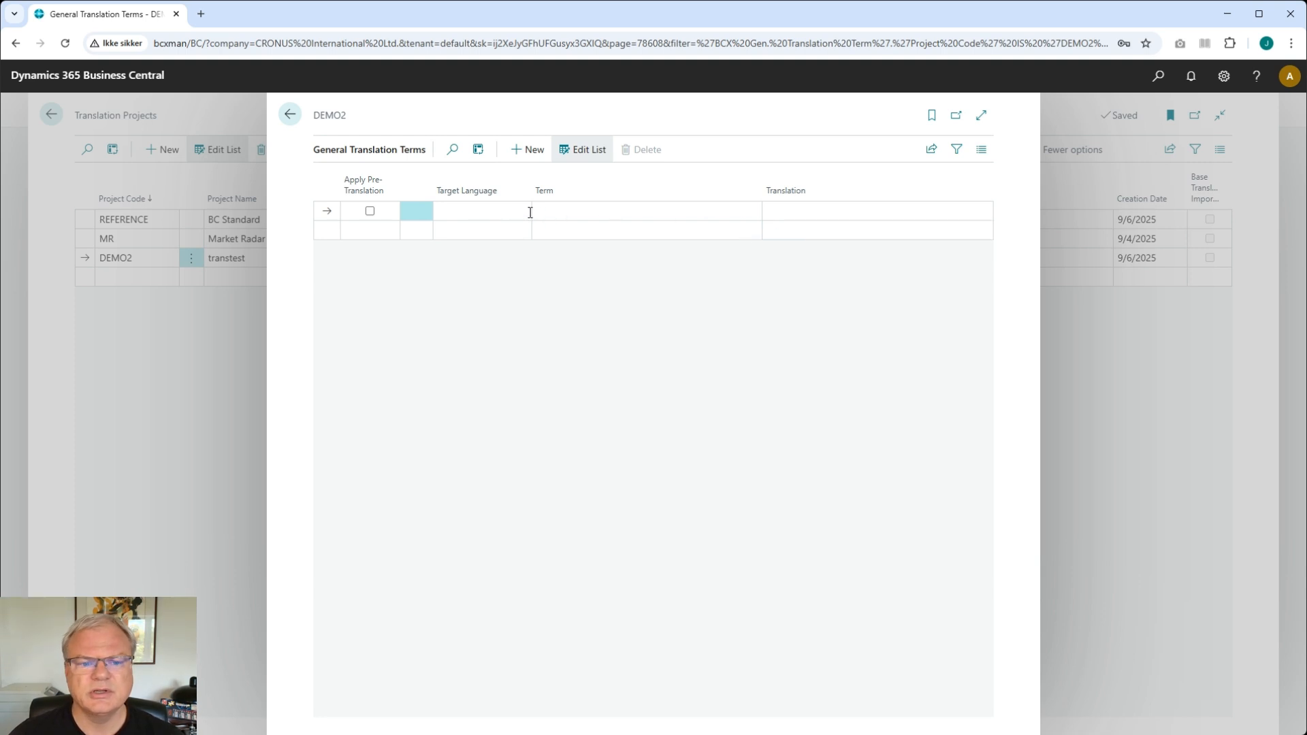
left_click(371, 213)
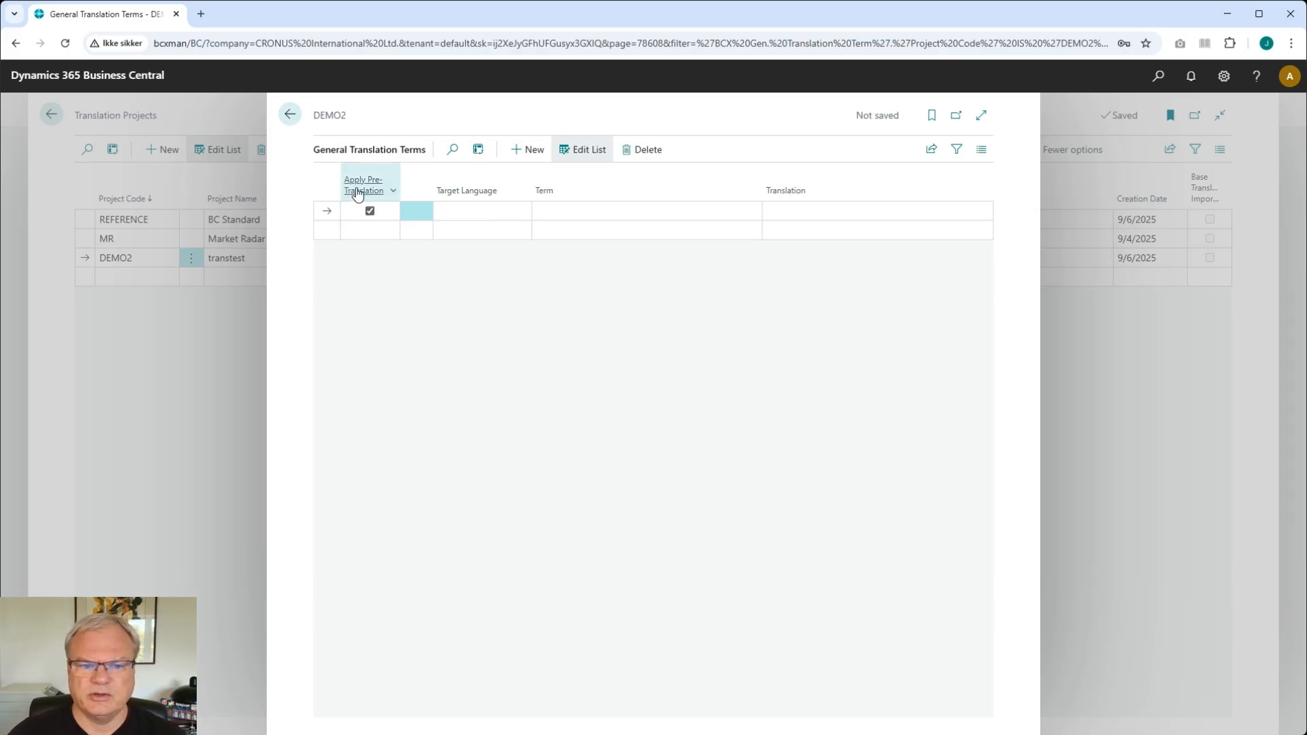
mouse_move(358, 194)
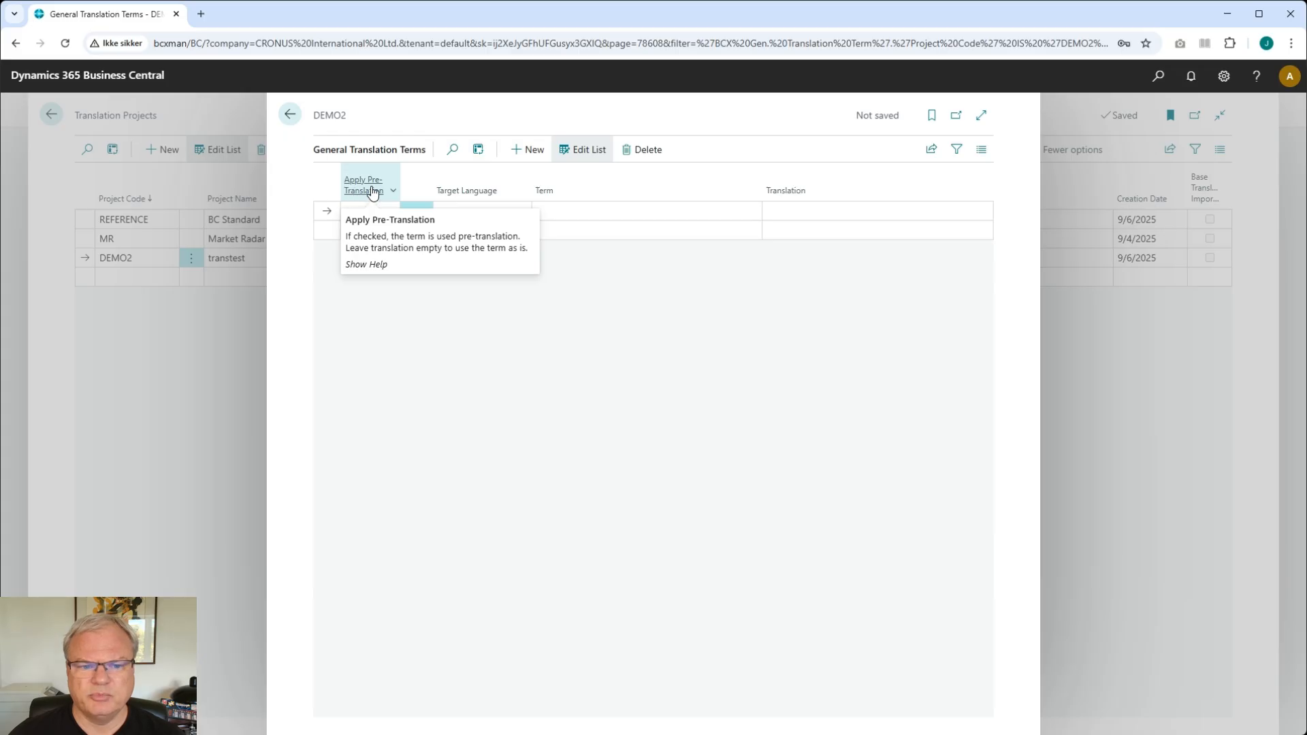
left_click(568, 212)
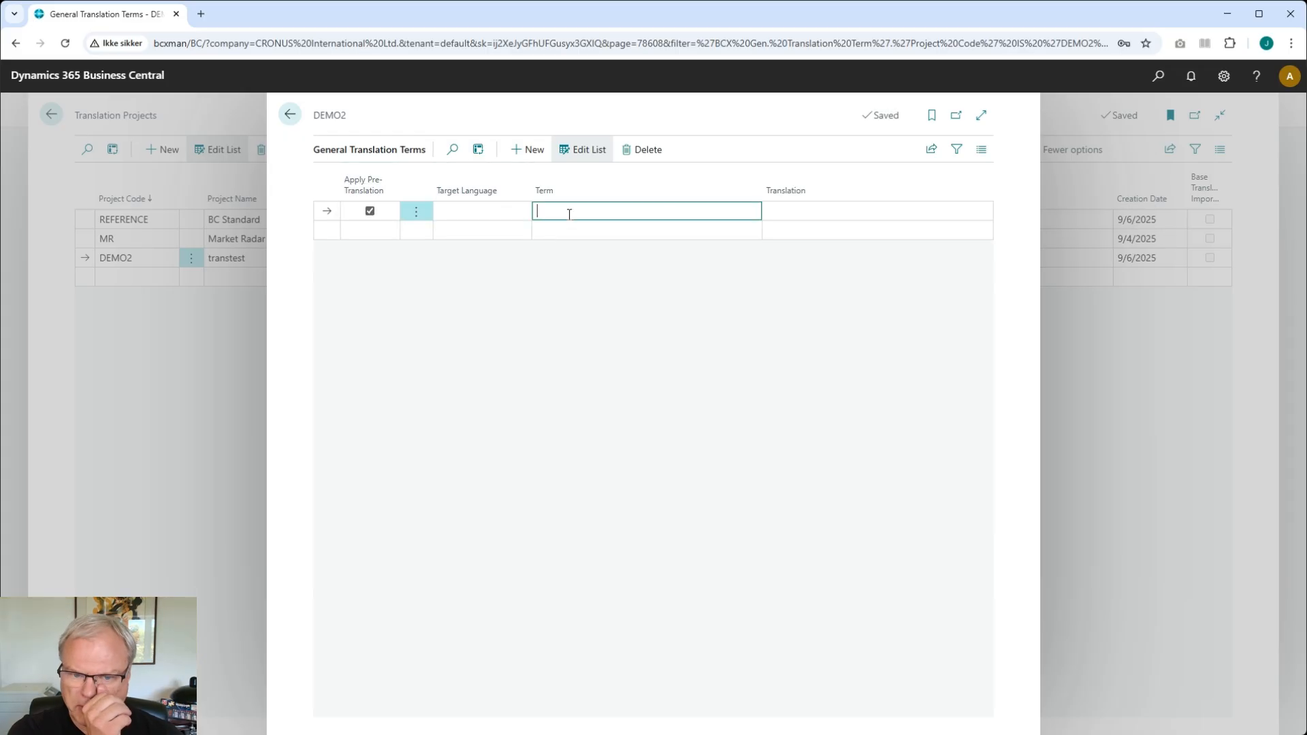
type("T")
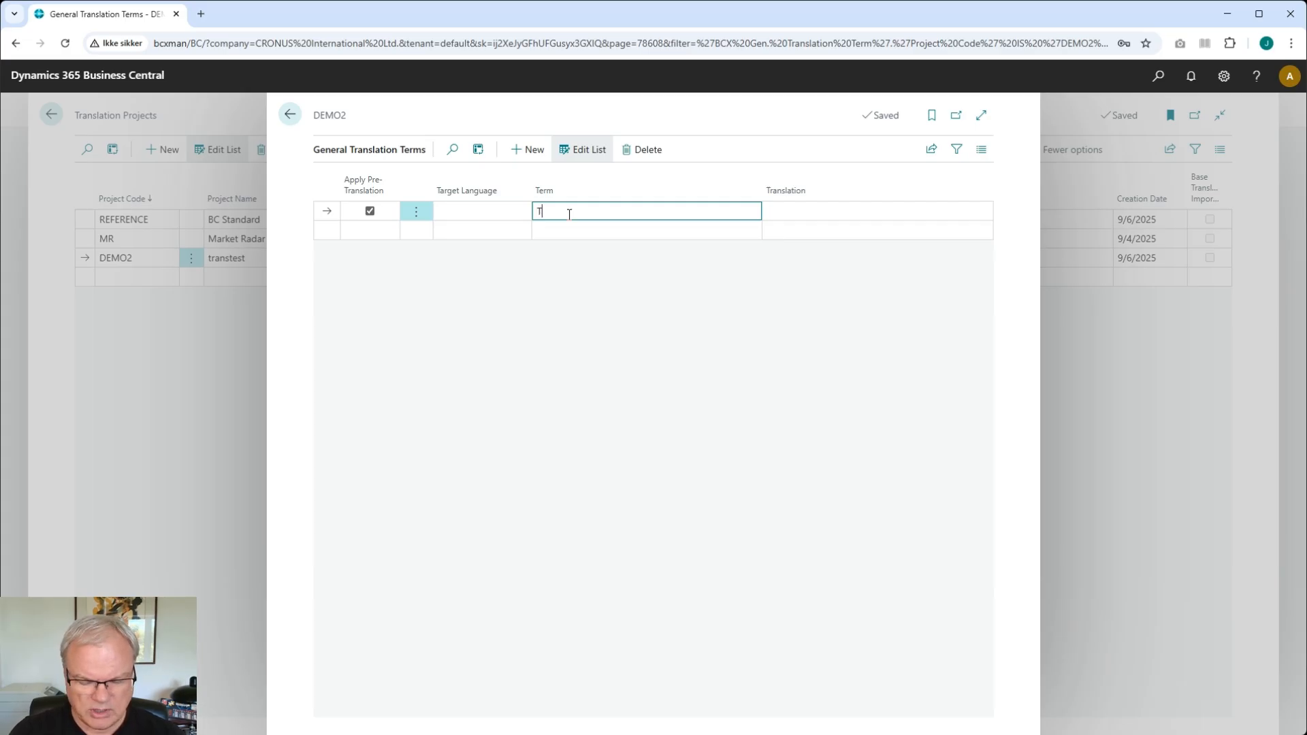
type("rans To")
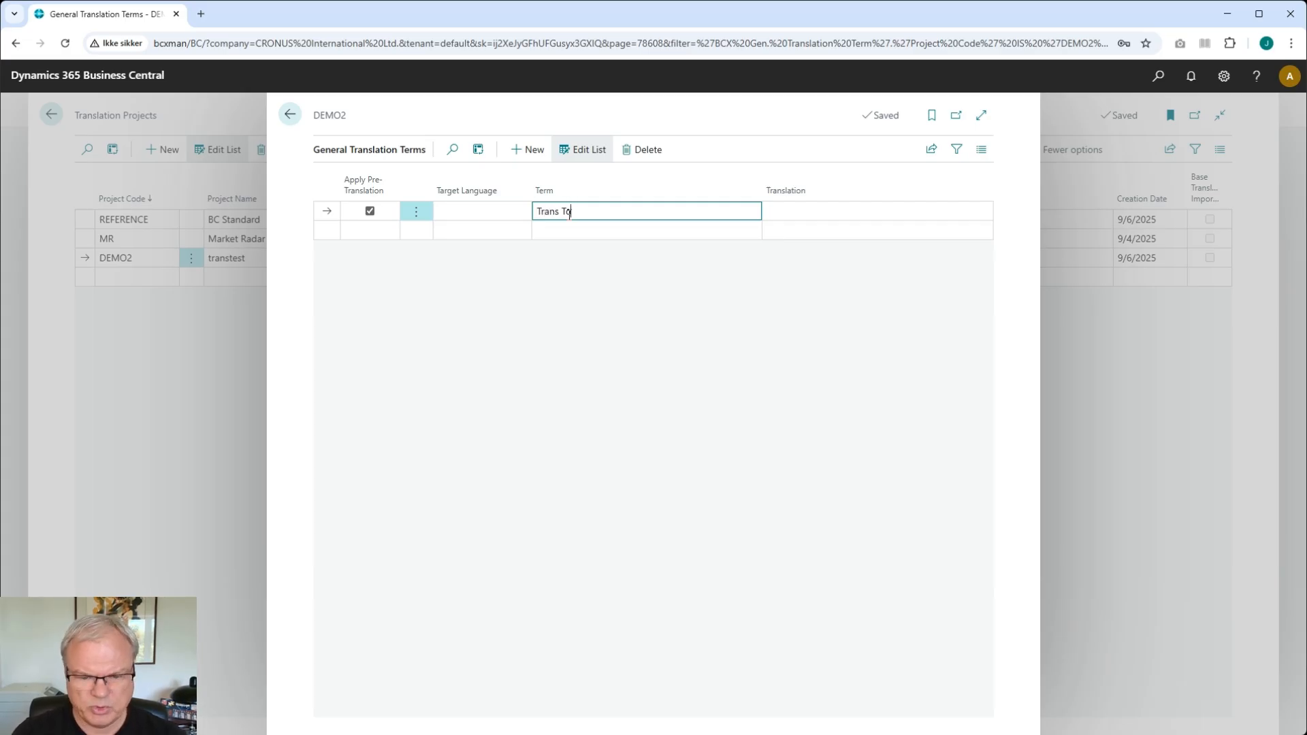
type("ol ")
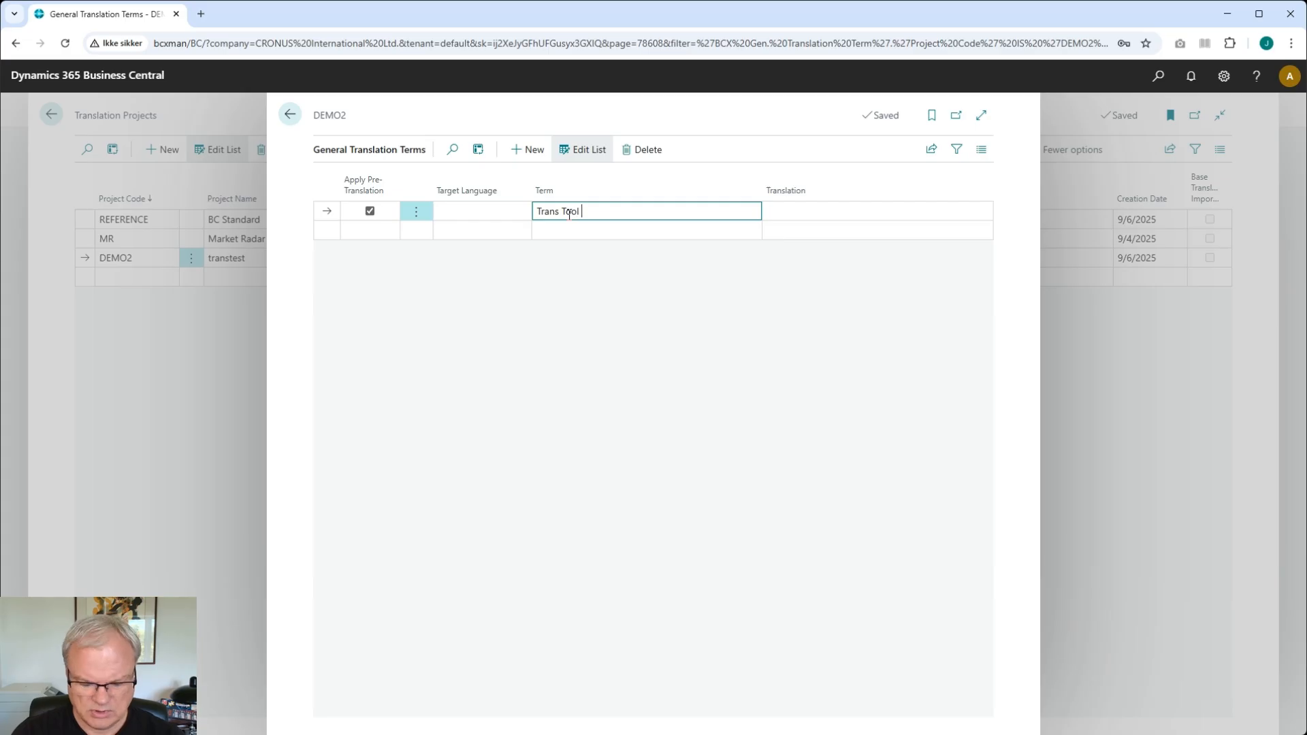
type("Table")
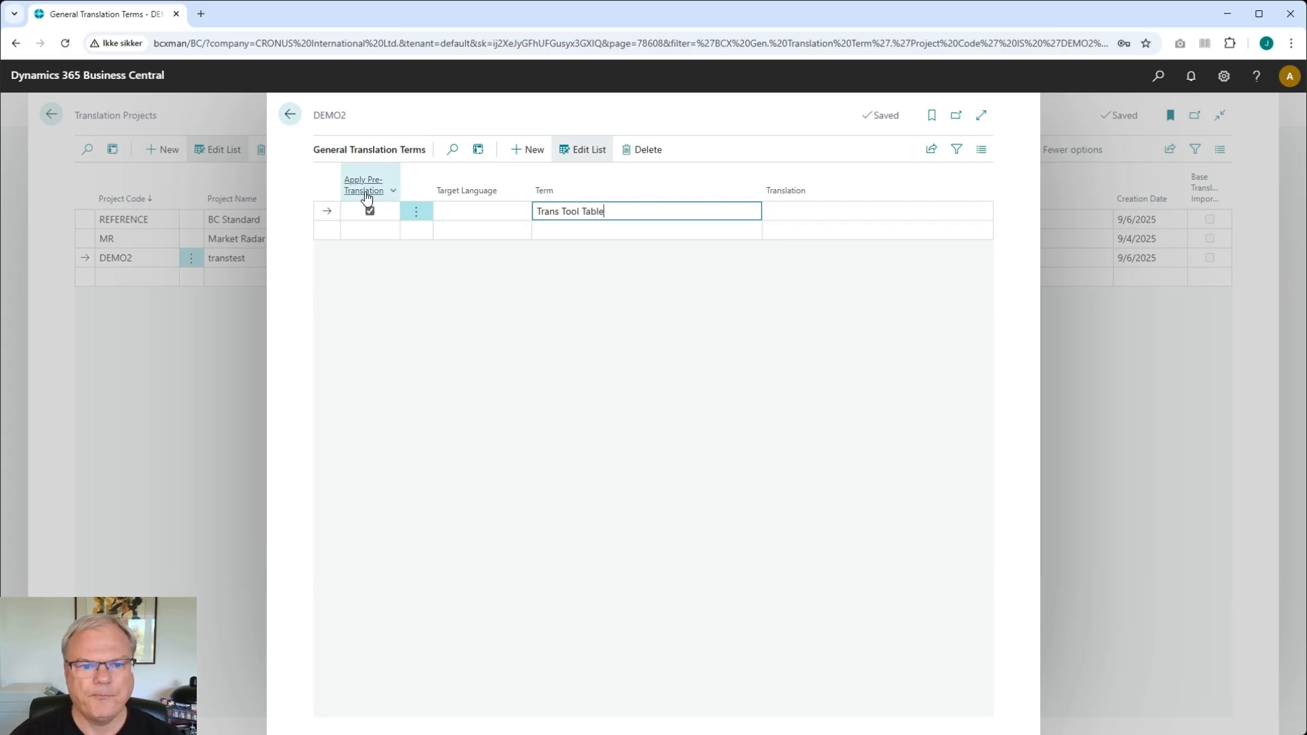
left_click(290, 116)
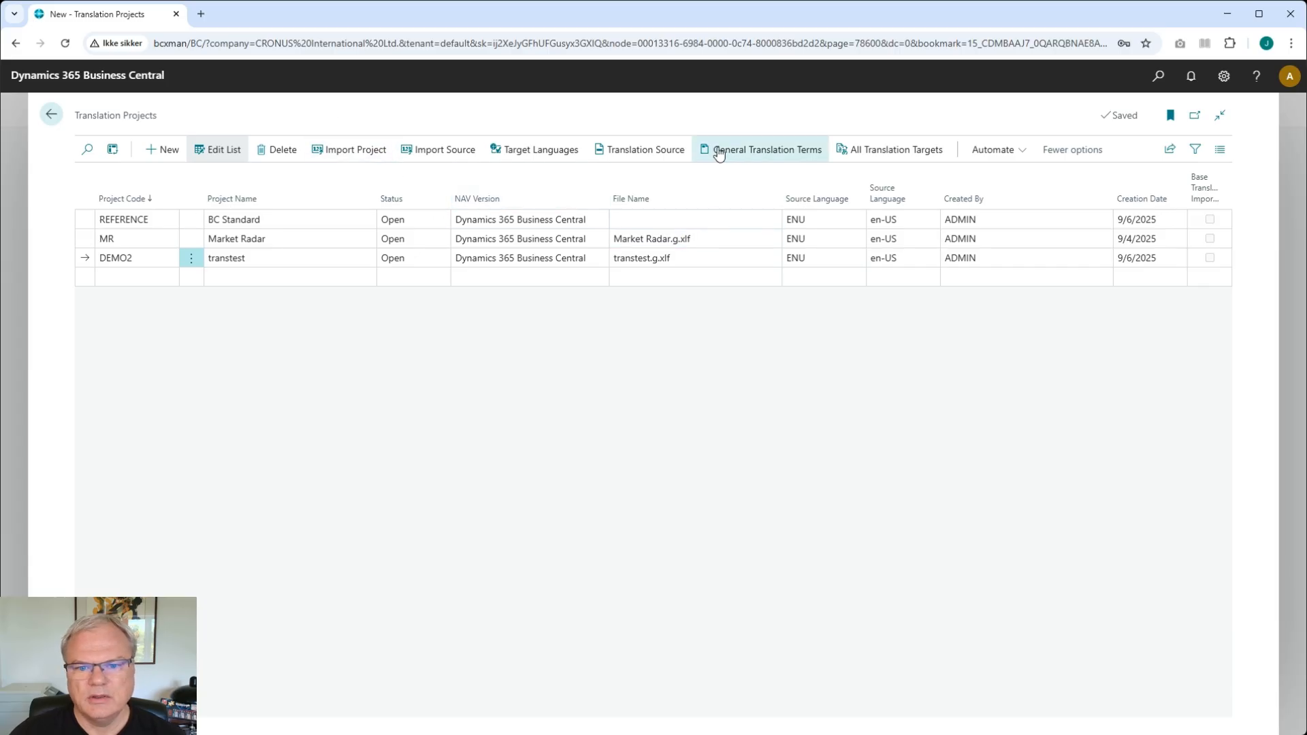
- Clear the Danish target of the Trans Tool Table caption and translate it again using the pre-translation term
left_click(534, 149)
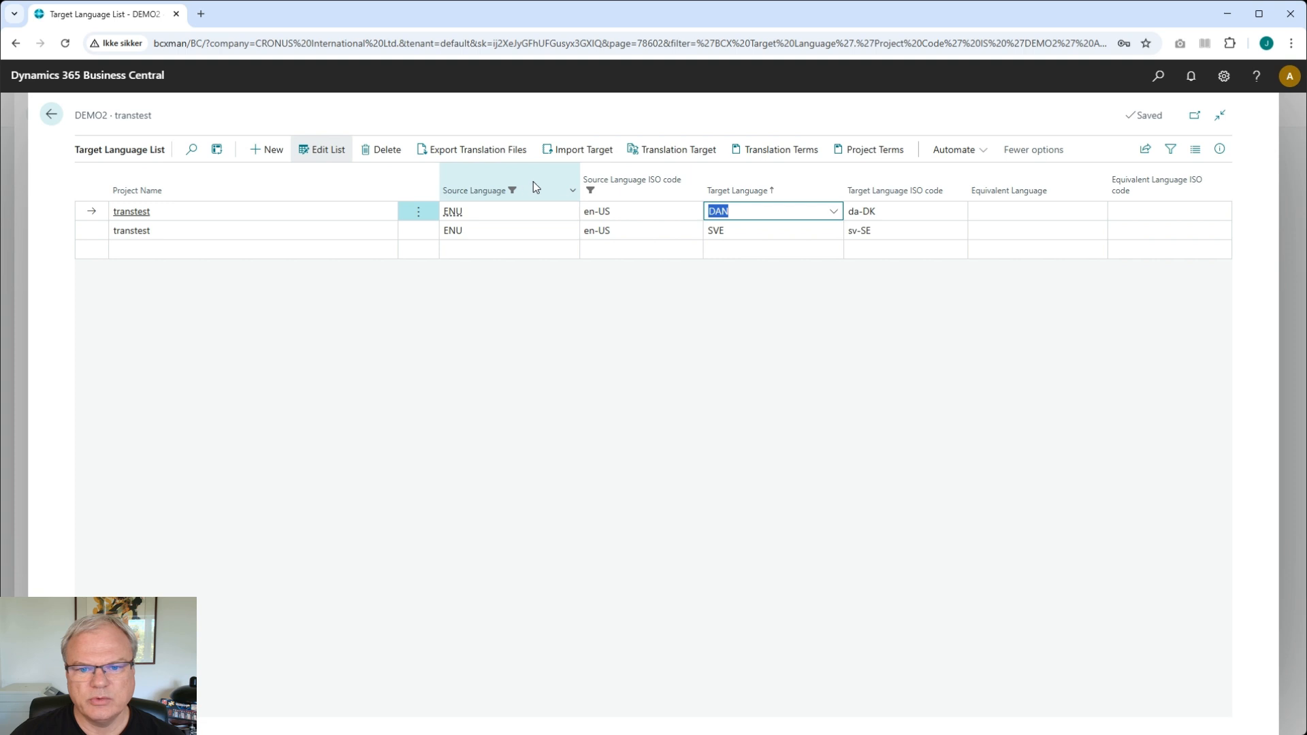
left_click(668, 153)
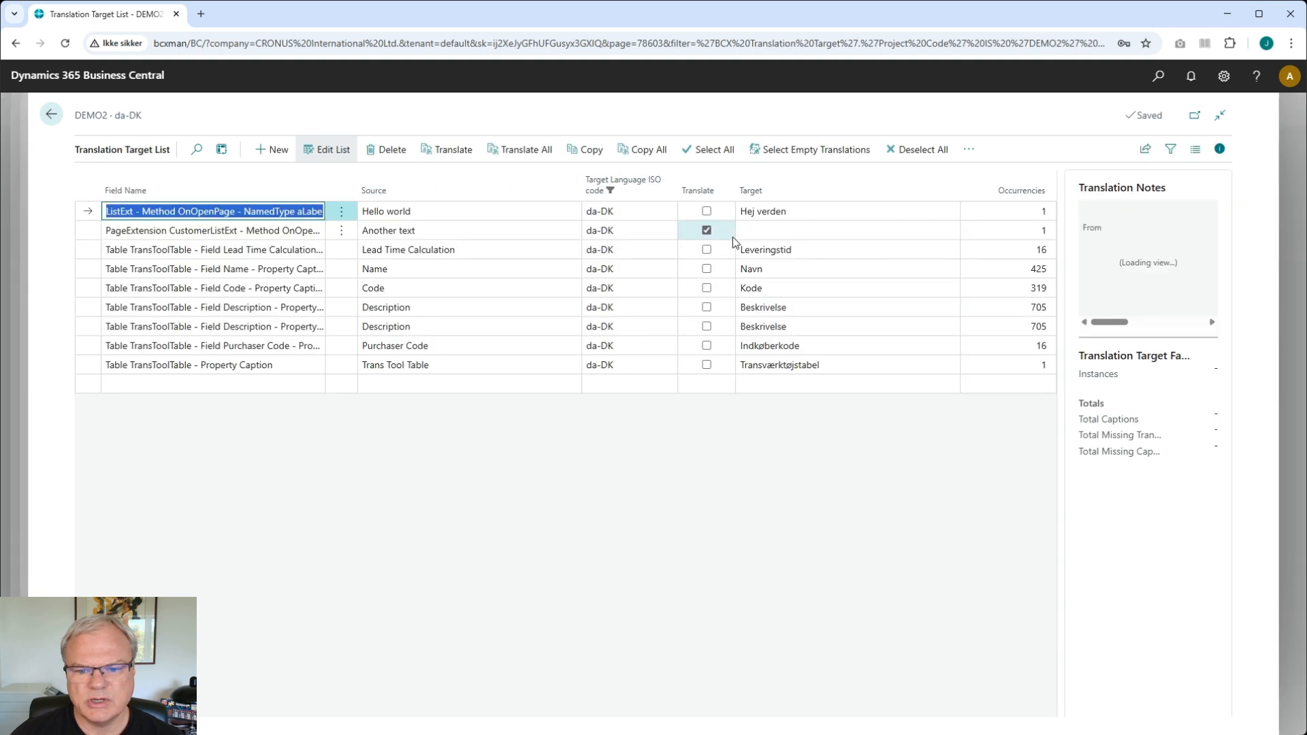
left_click(793, 367)
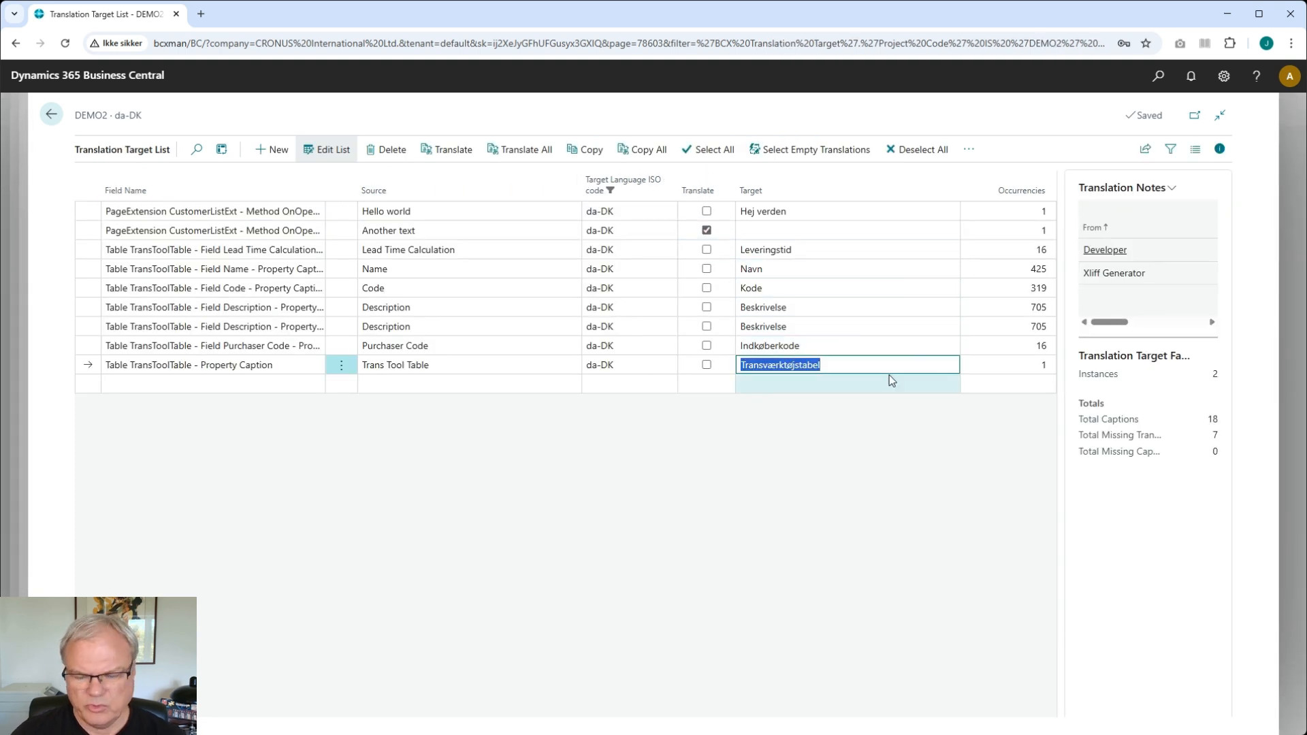
key("Delete")
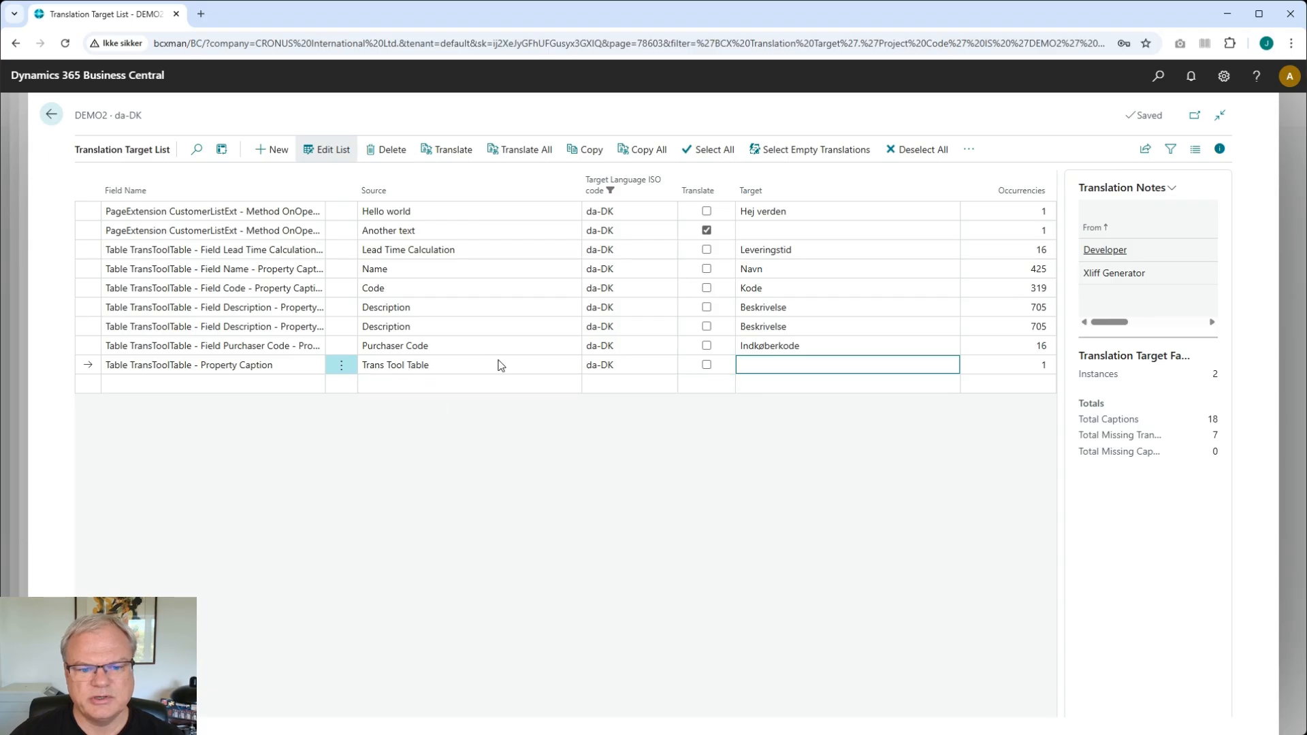
left_click(444, 151)
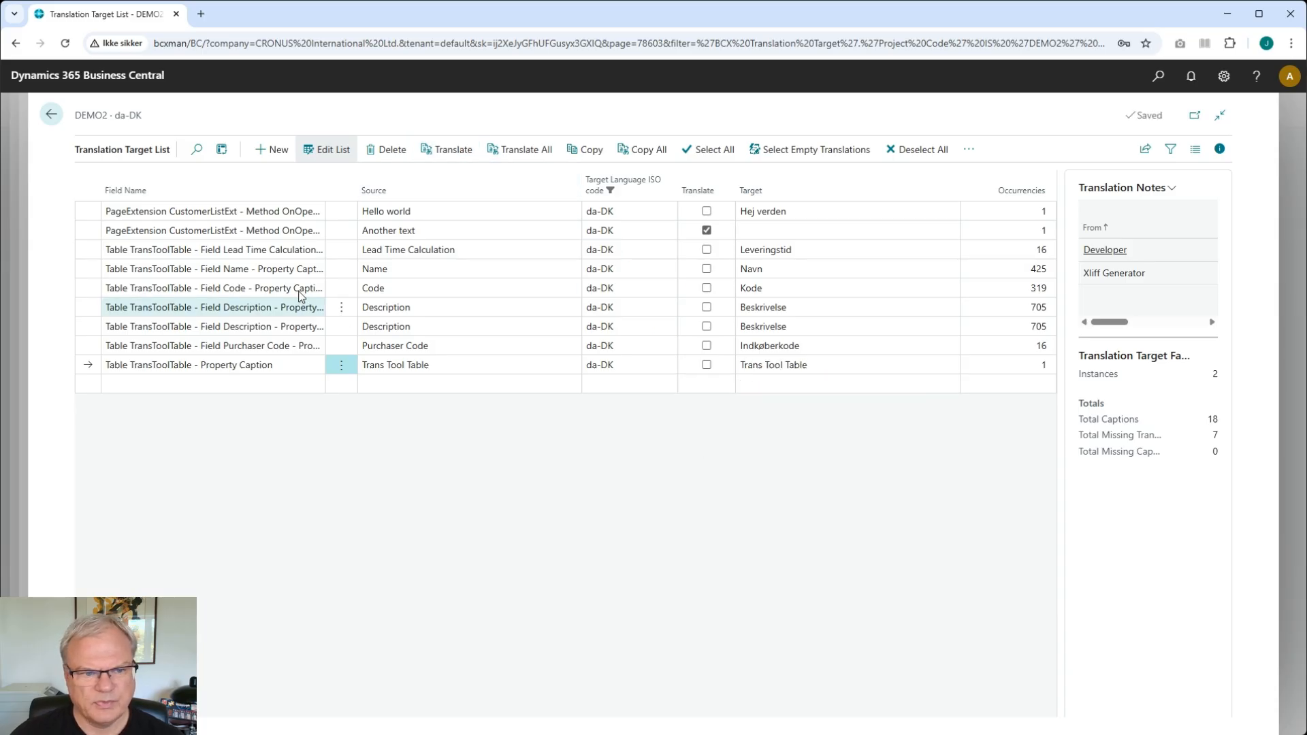
- Open DEMO2's Swedish translation targets and run Translate again on the Trans Tool Table caption
left_click(42, 110)
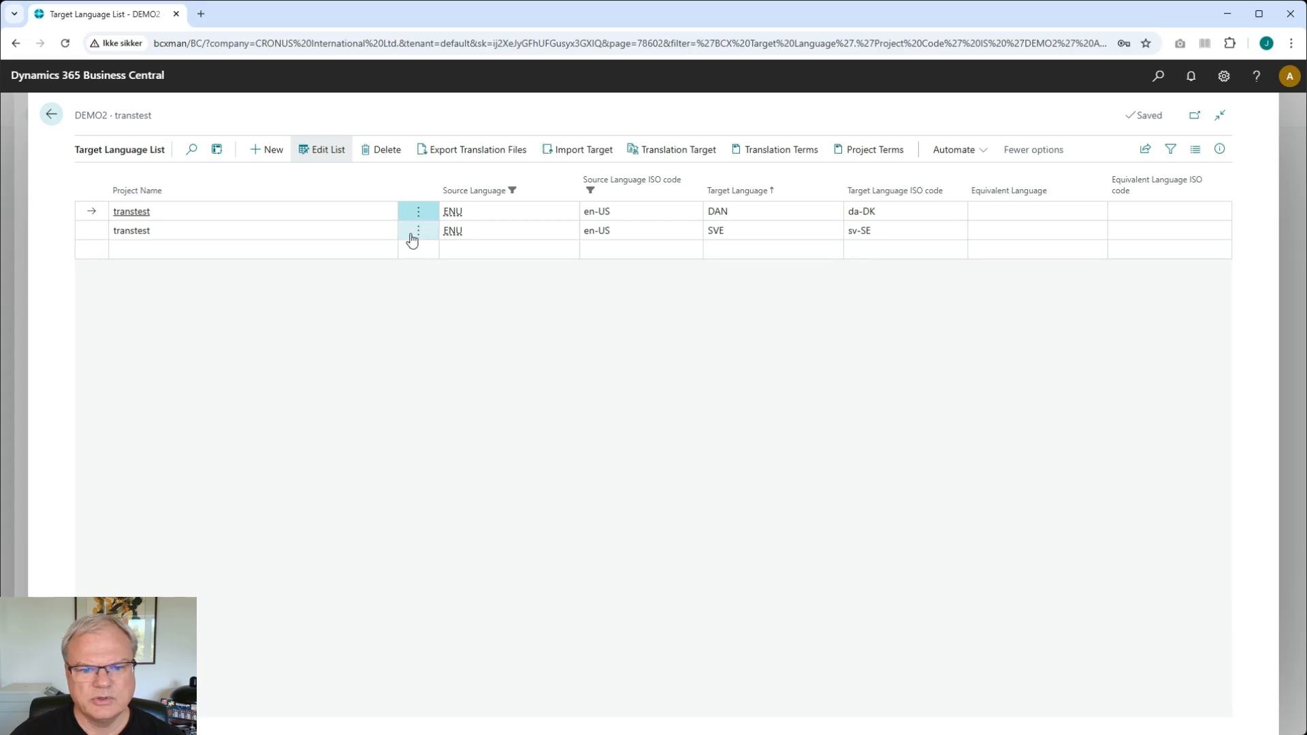
left_click(511, 231)
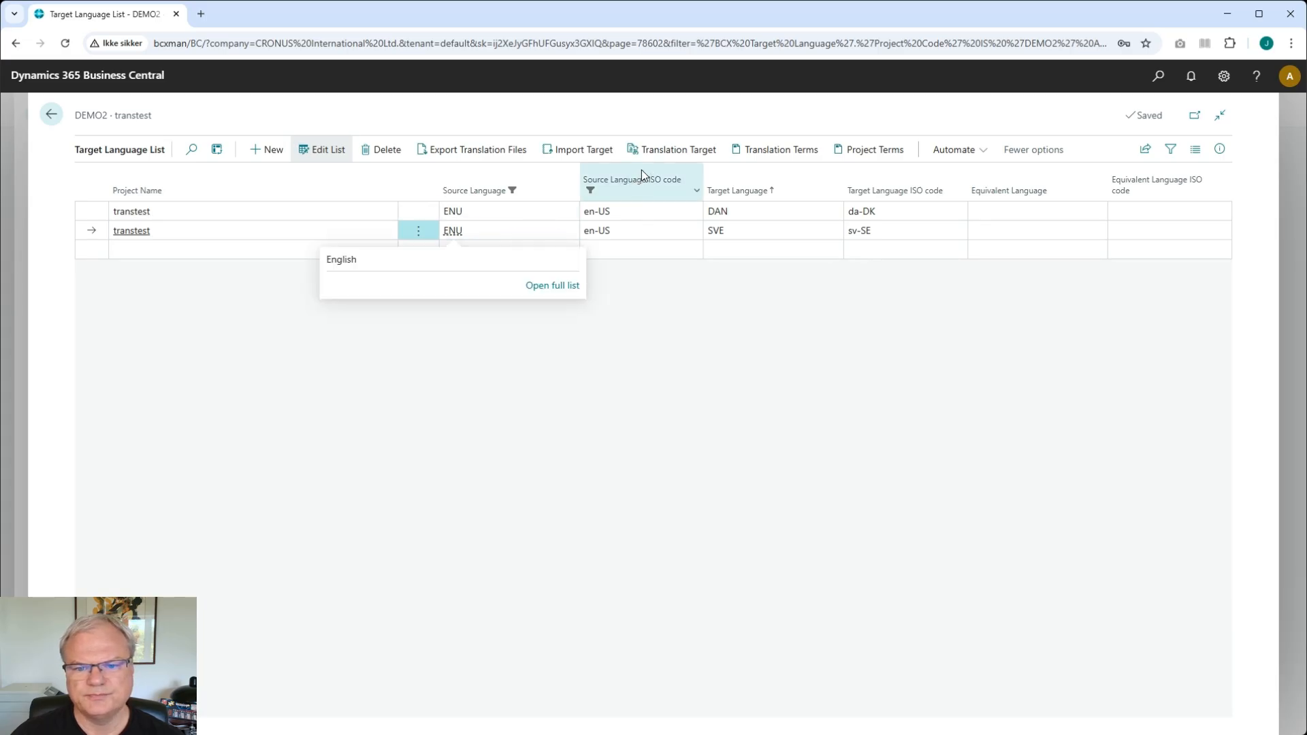
left_click(667, 149)
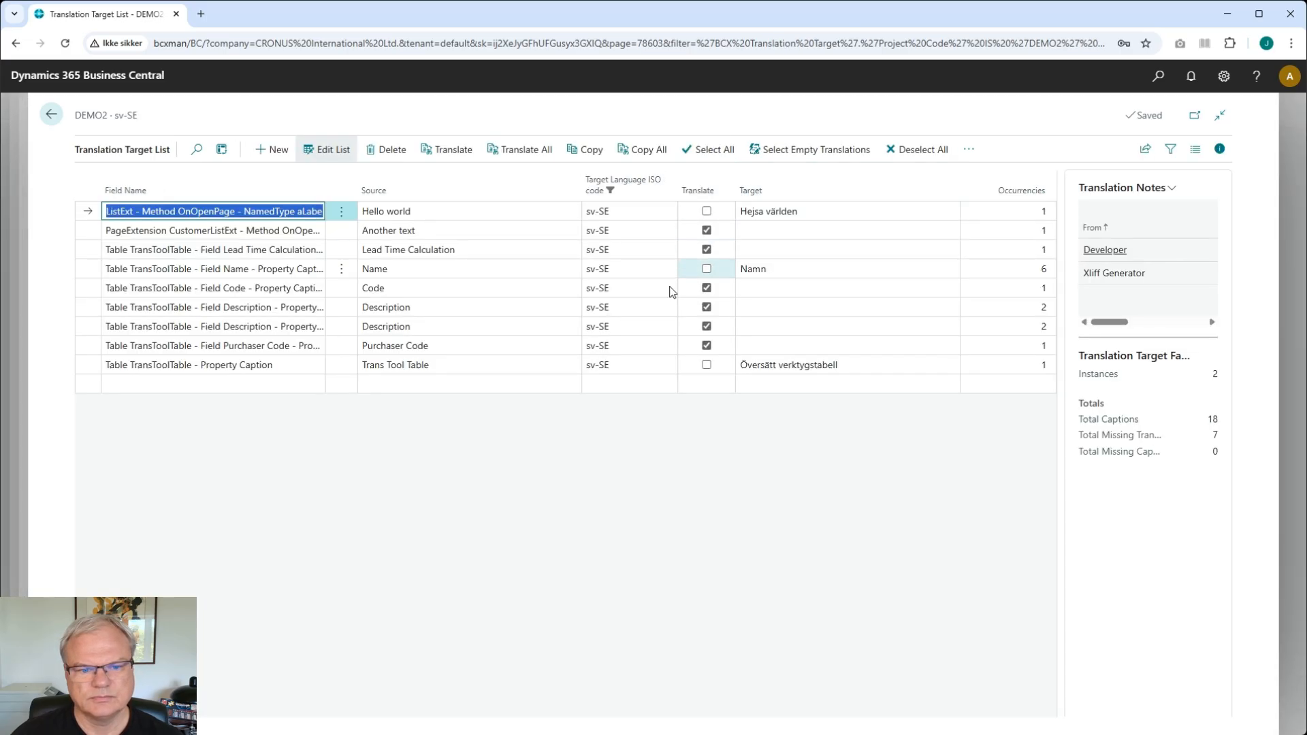
left_click(525, 371)
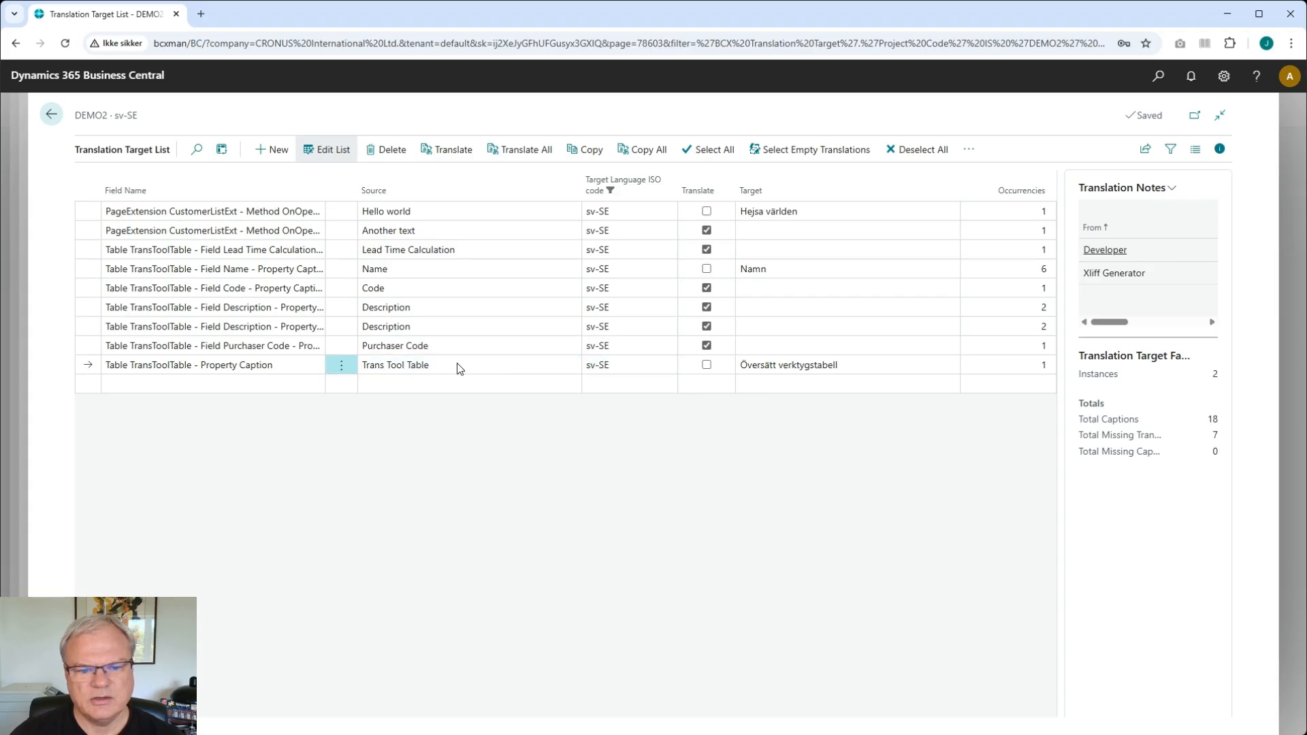
left_click(834, 364)
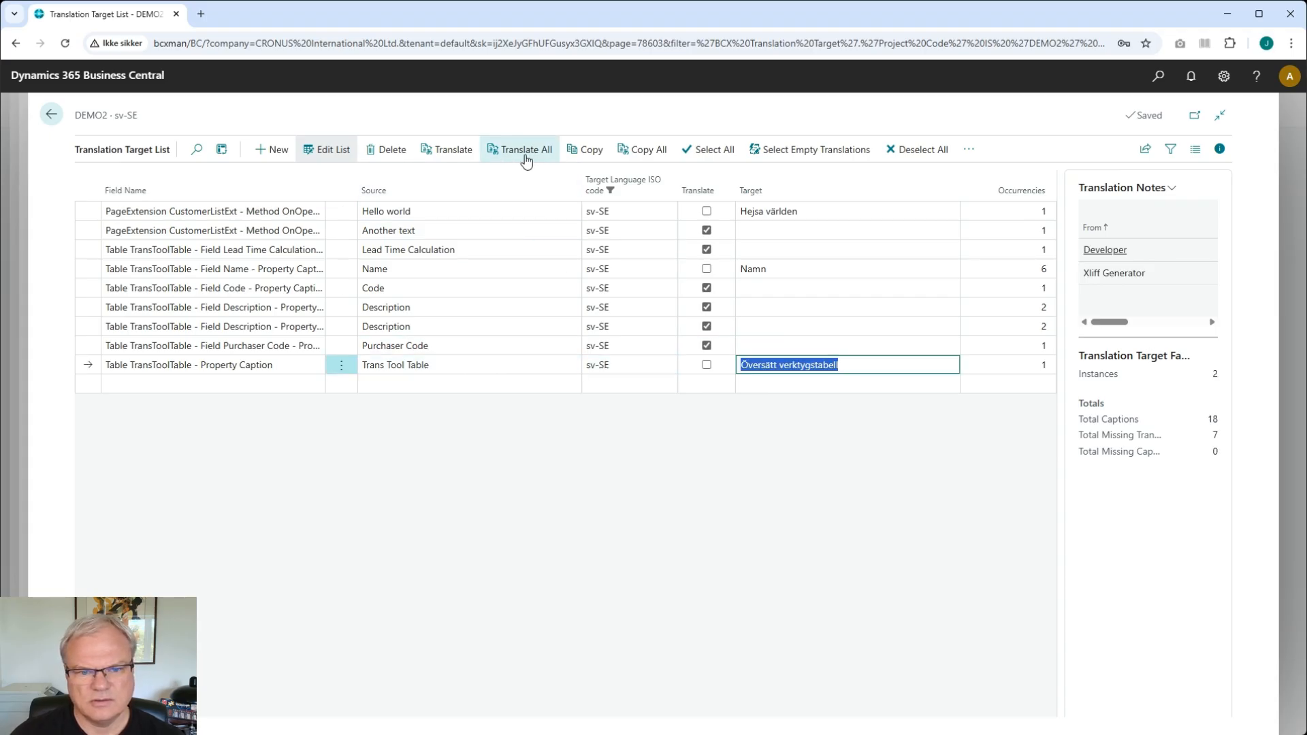
left_click(455, 152)
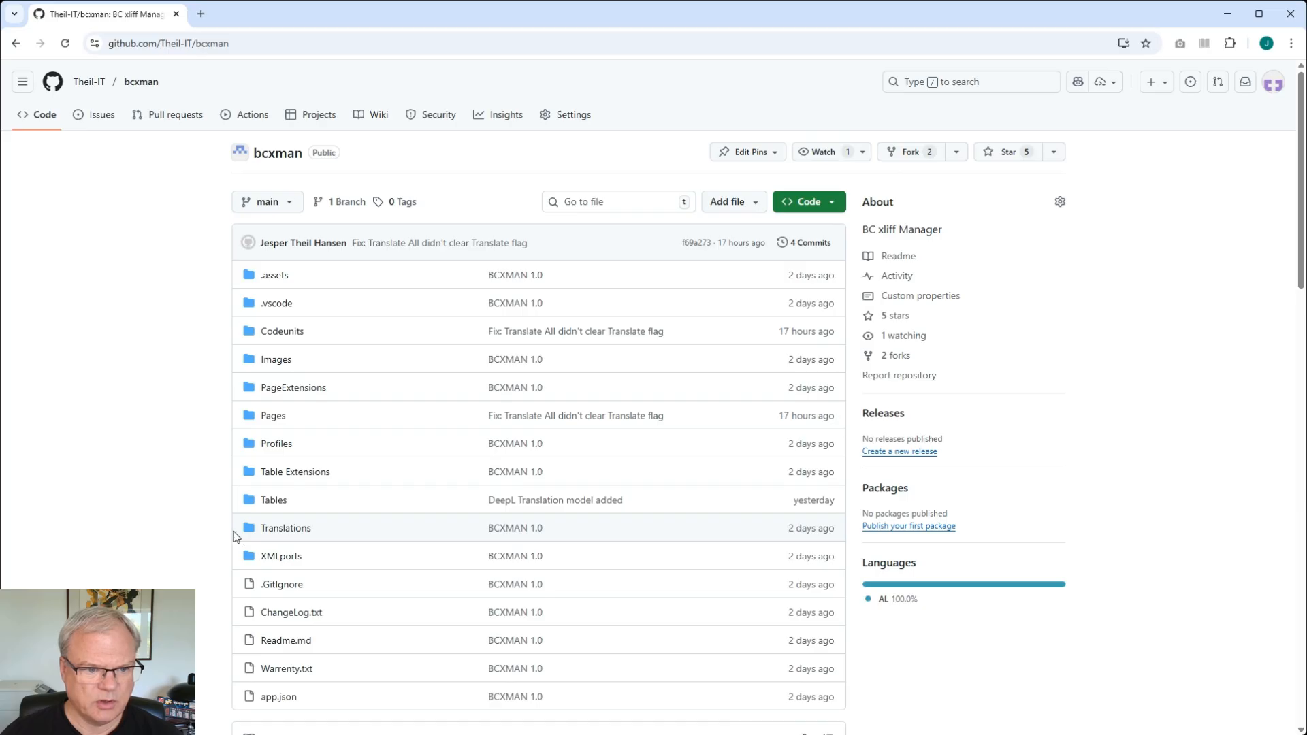
- Browse the bcxman GitHub repository's README, documentation links and changelog
scroll(272, 504, "down", 5)
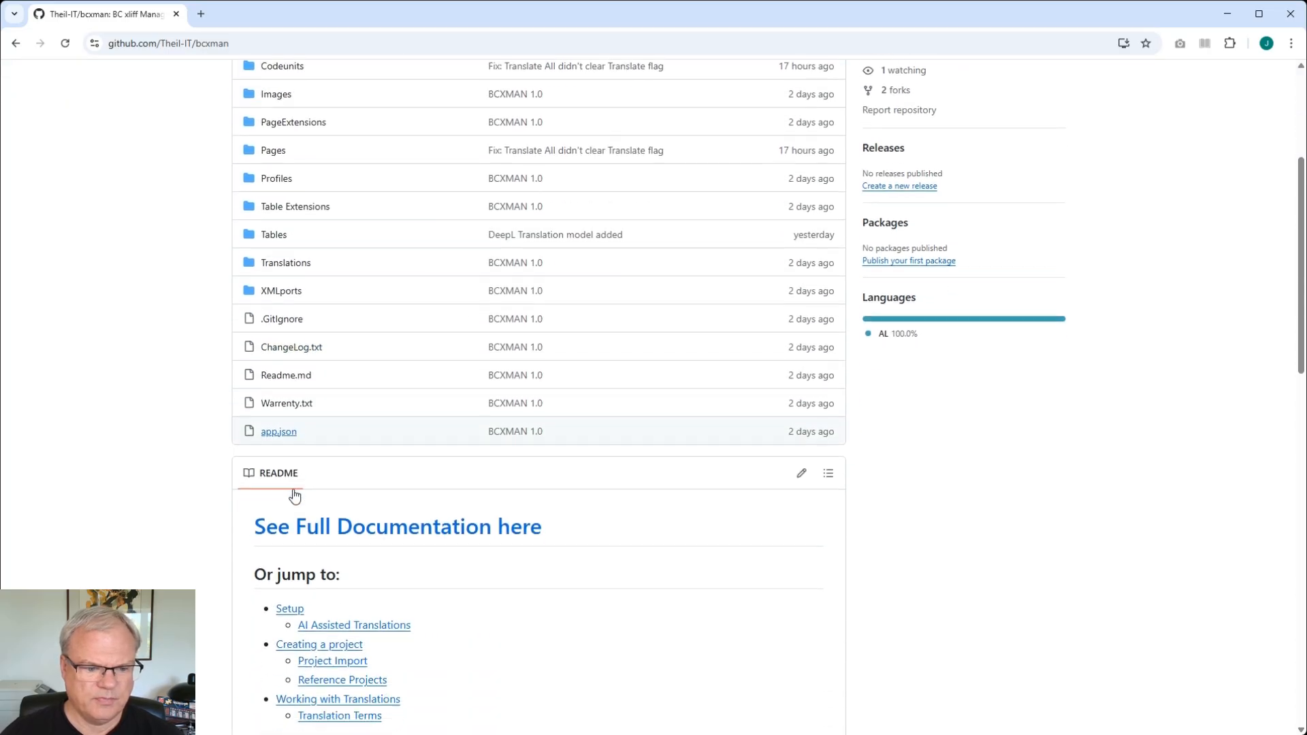
scroll(322, 458, "down", 1)
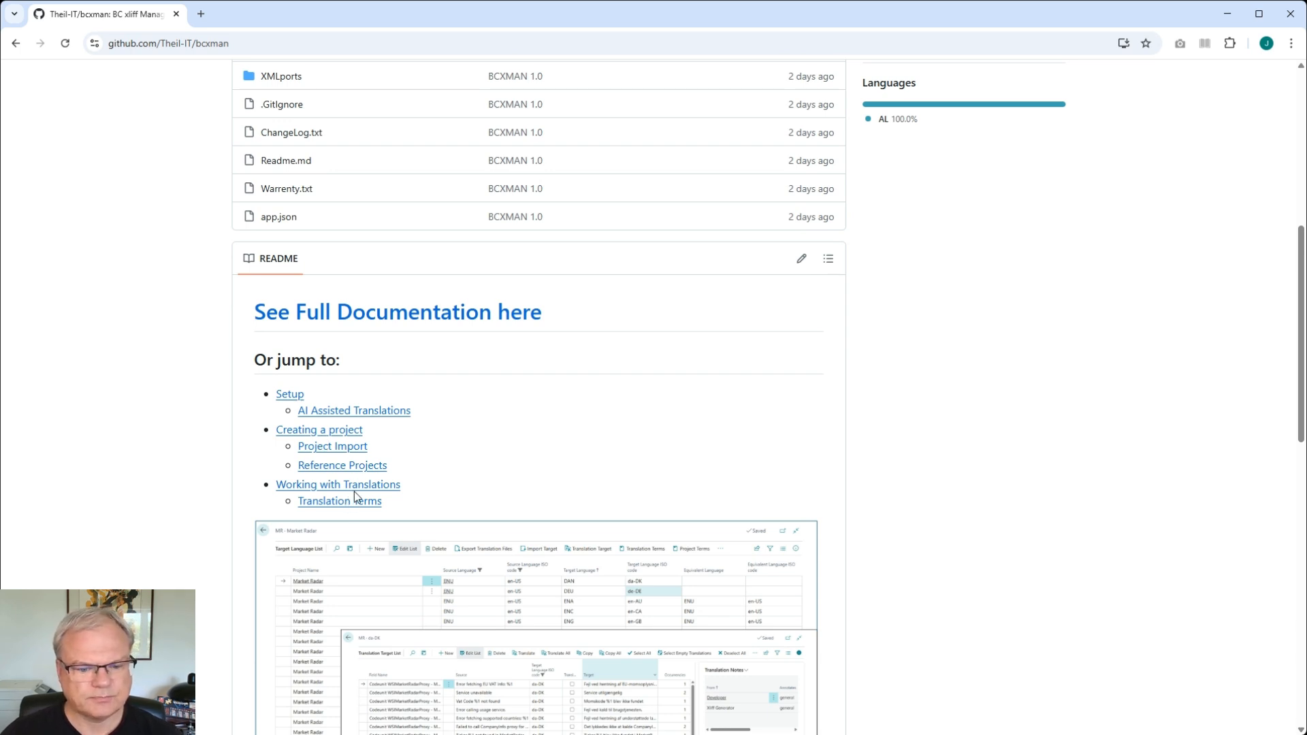
scroll(354, 492, "up", 7)
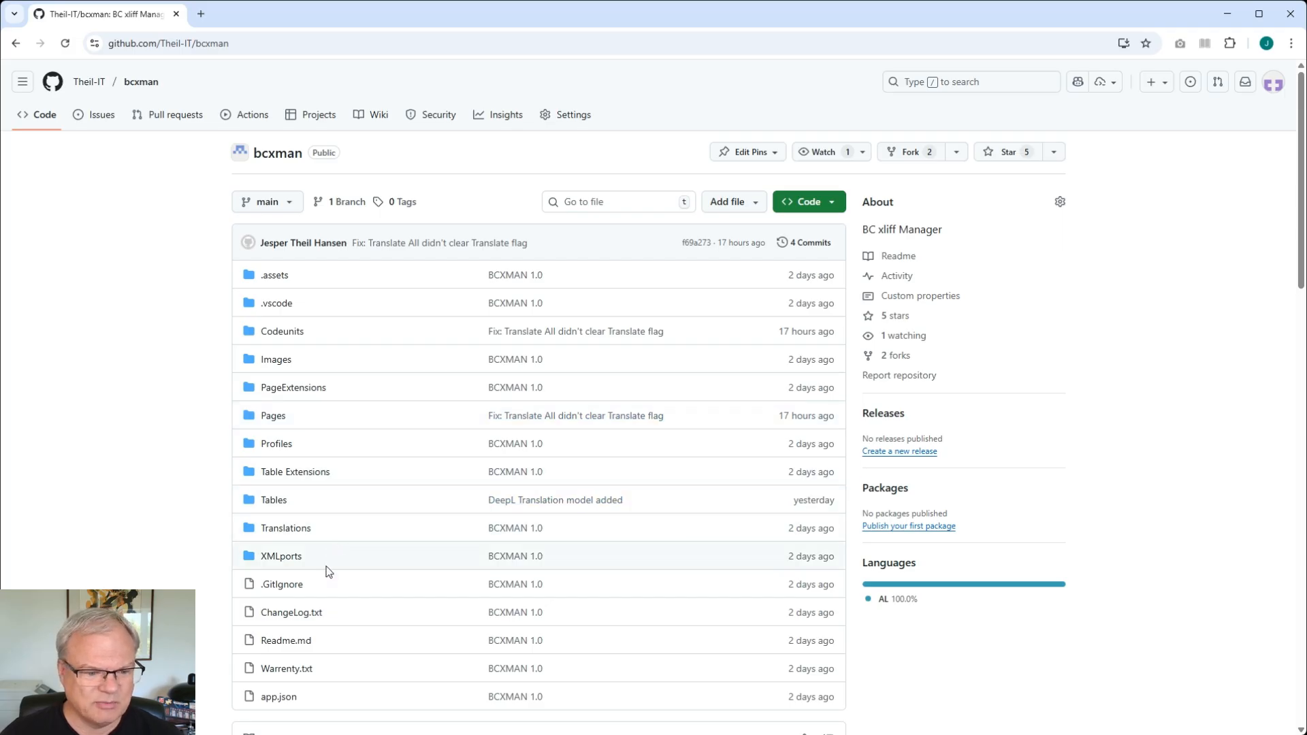
scroll(327, 570, "down", 3)
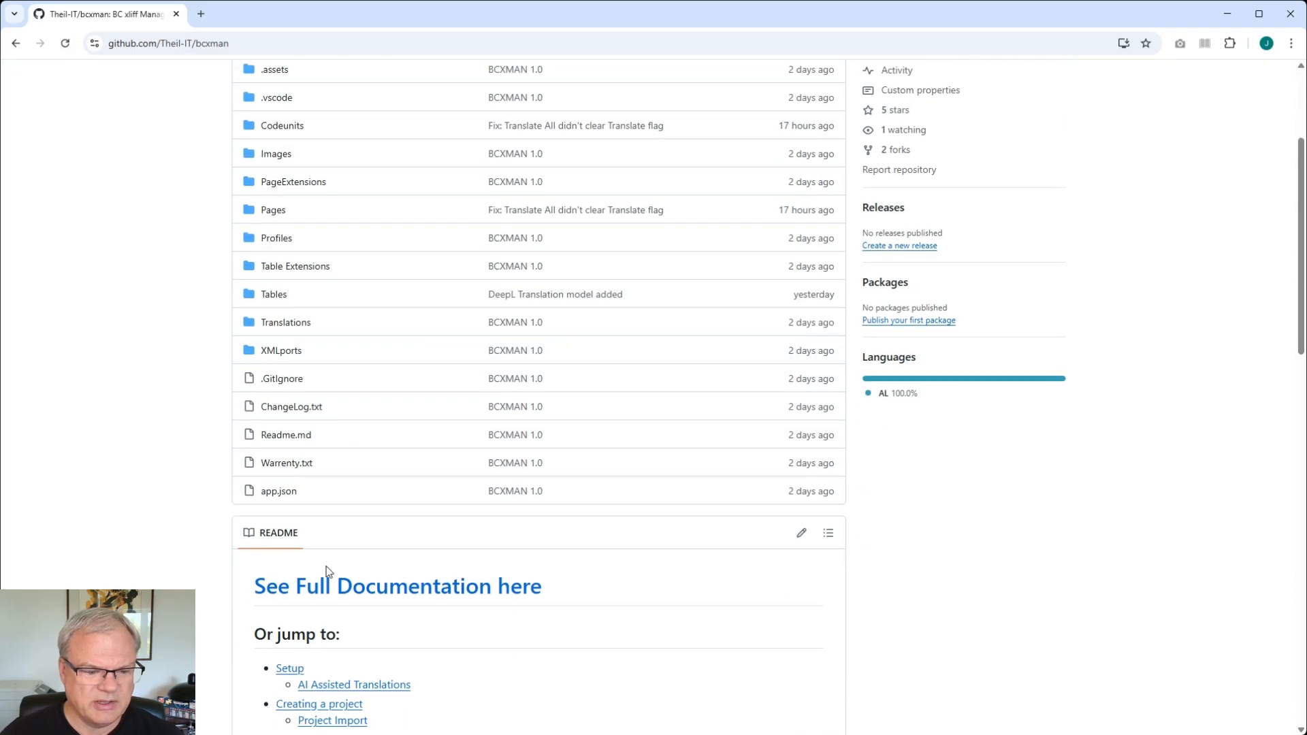
scroll(328, 571, "down", 3)
scroll(484, 572, "down", 6)
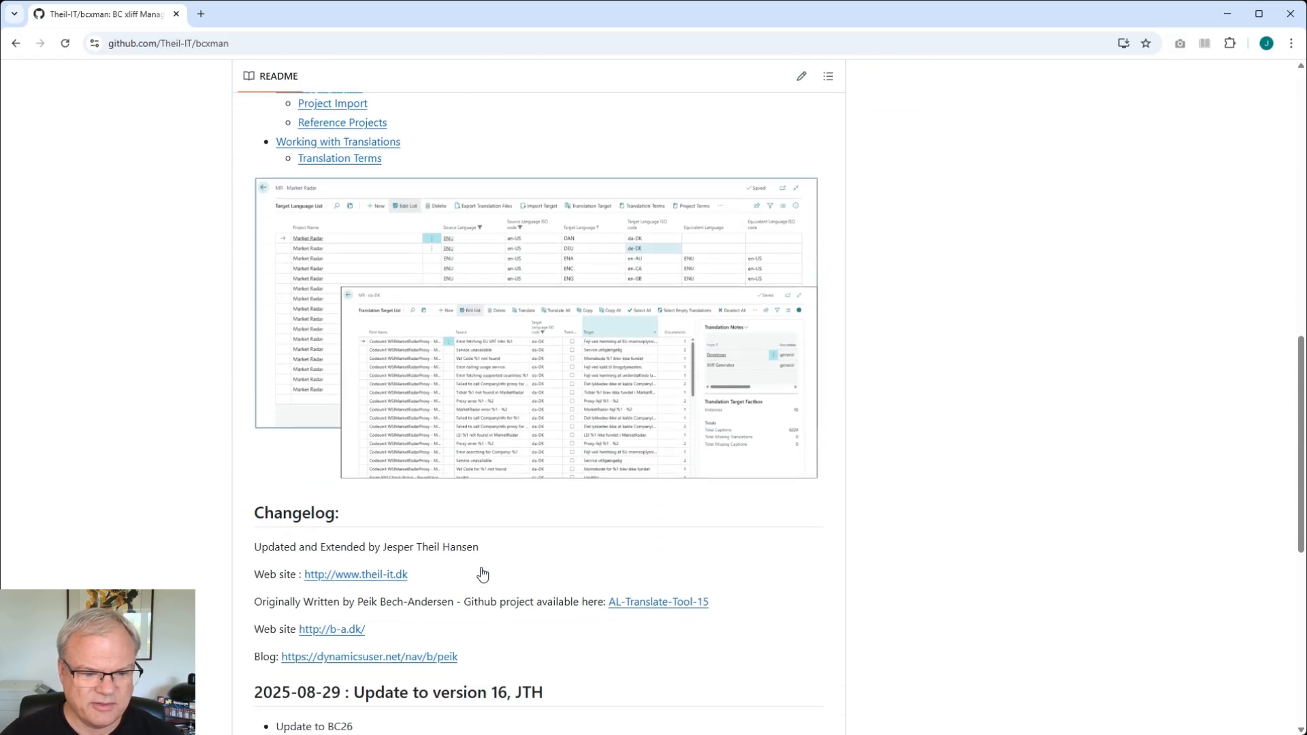
scroll(483, 574, "down", 1)
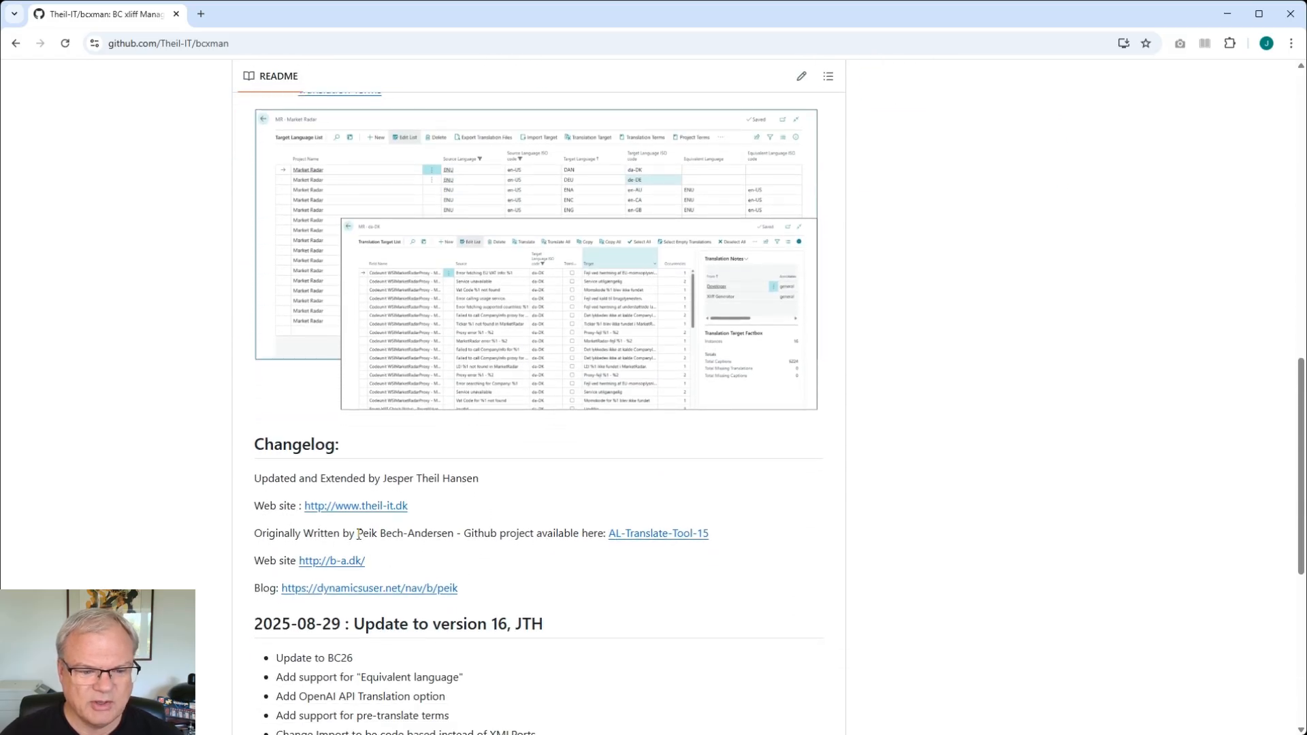
left_click_drag(358, 534, 455, 538)
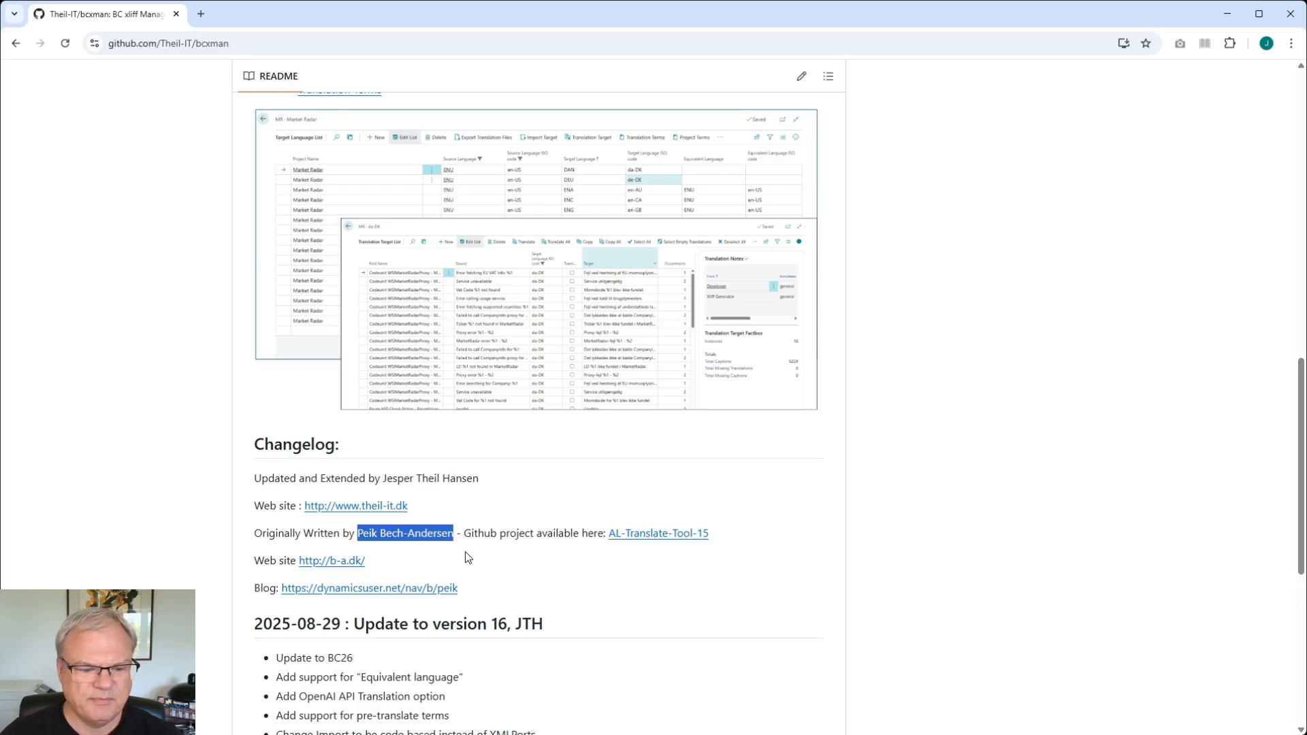
scroll(467, 556, "down", 1)
scroll(465, 554, "up", 1)
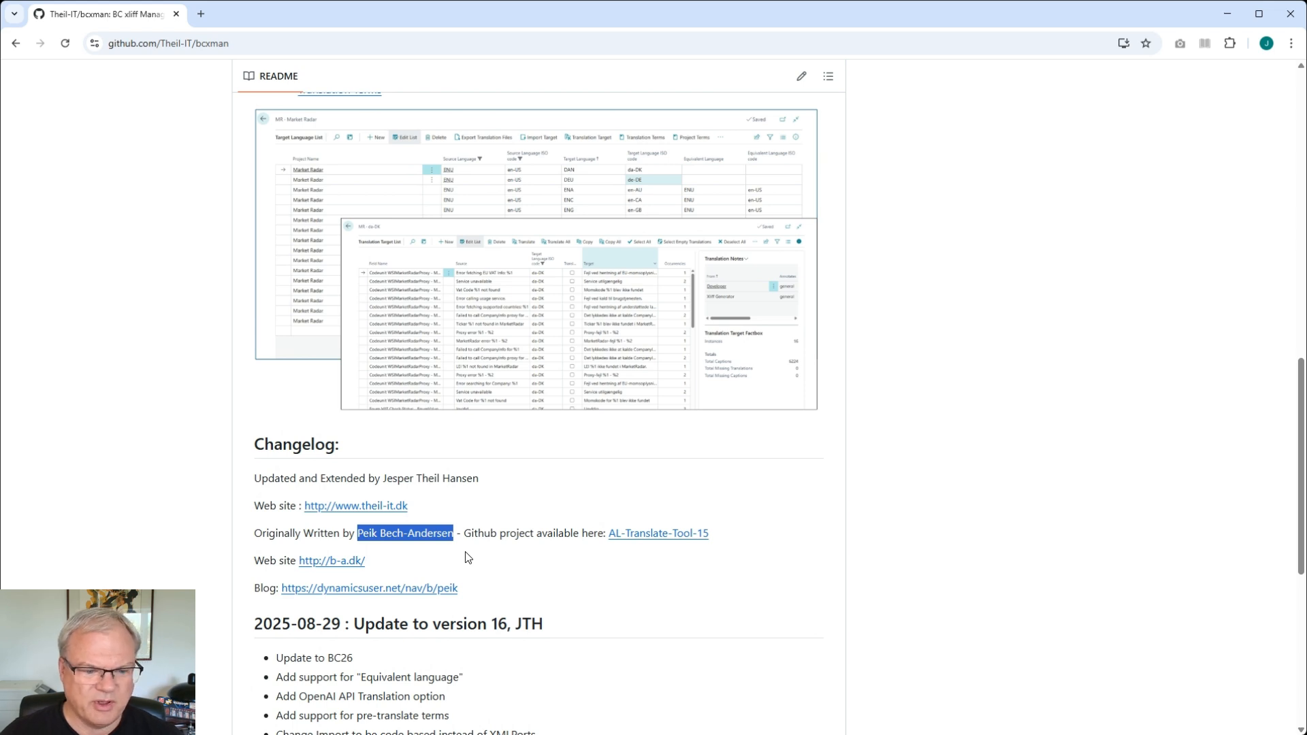
scroll(467, 555, "up", 2)
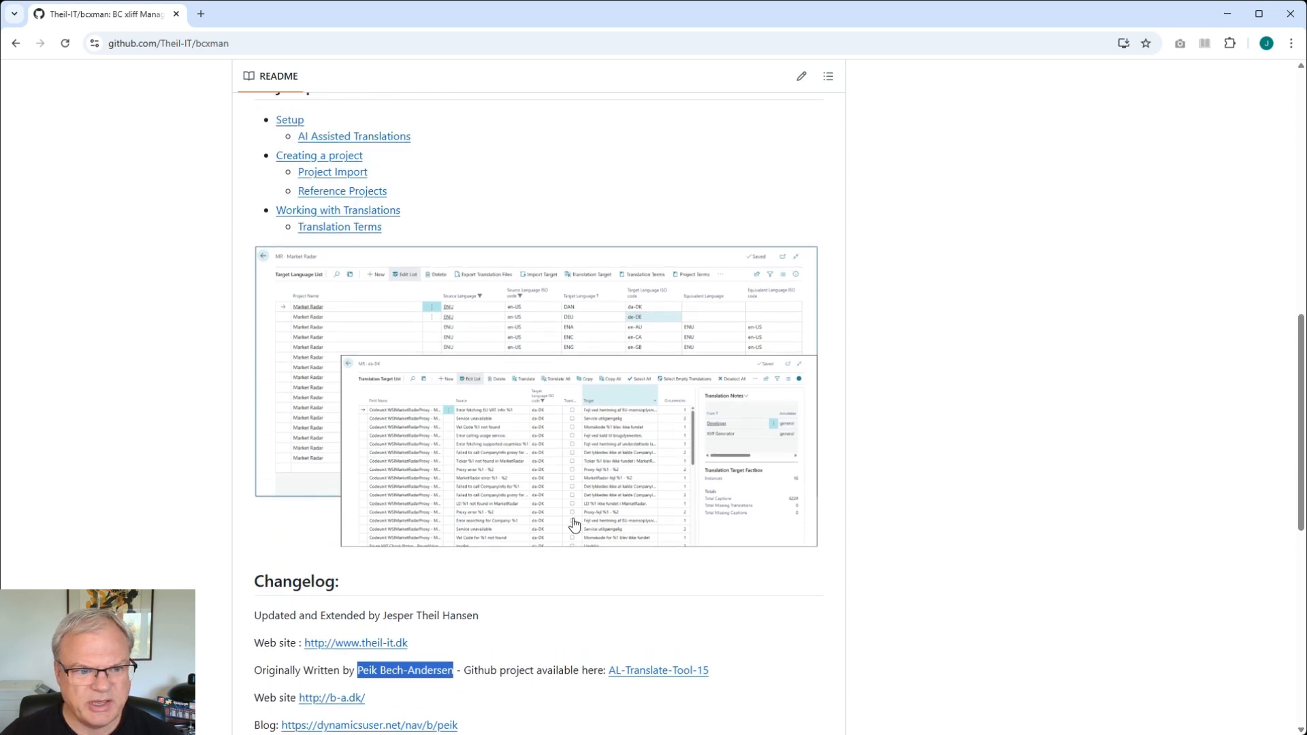
scroll(574, 523, "up", 3)
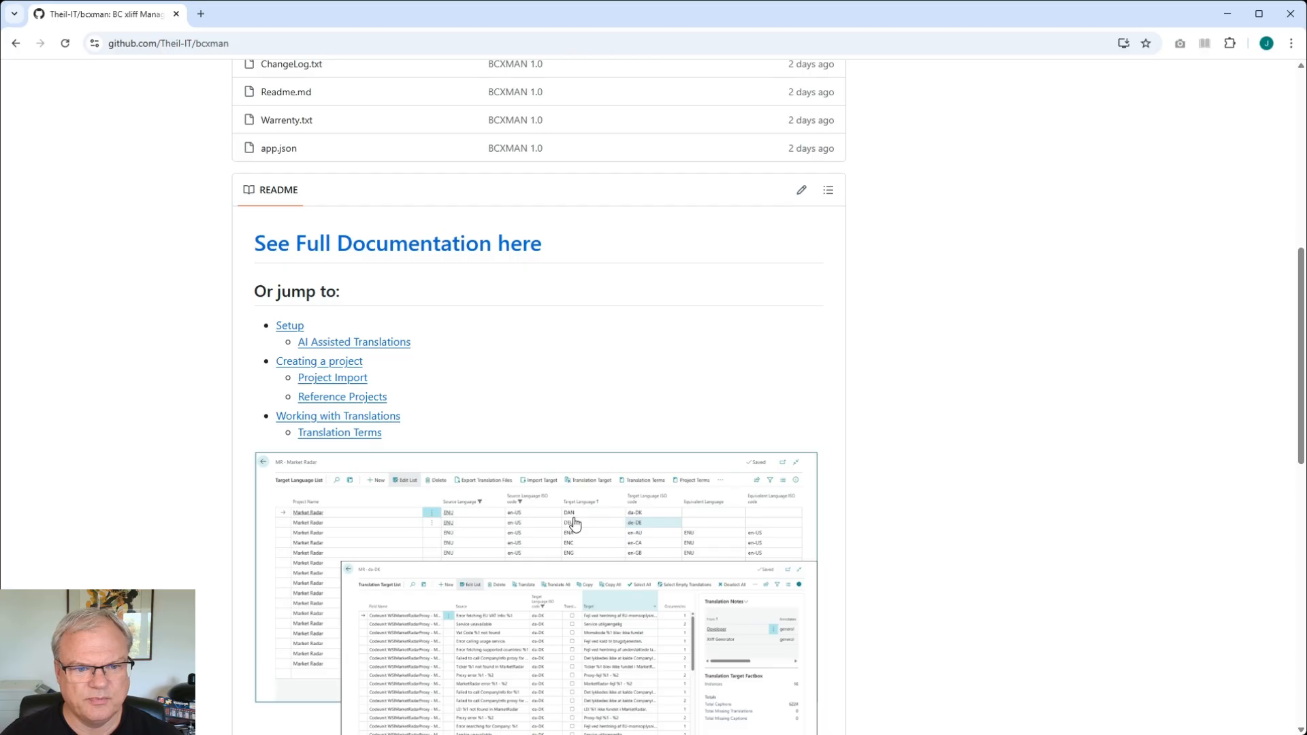
scroll(574, 523, "up", 8)
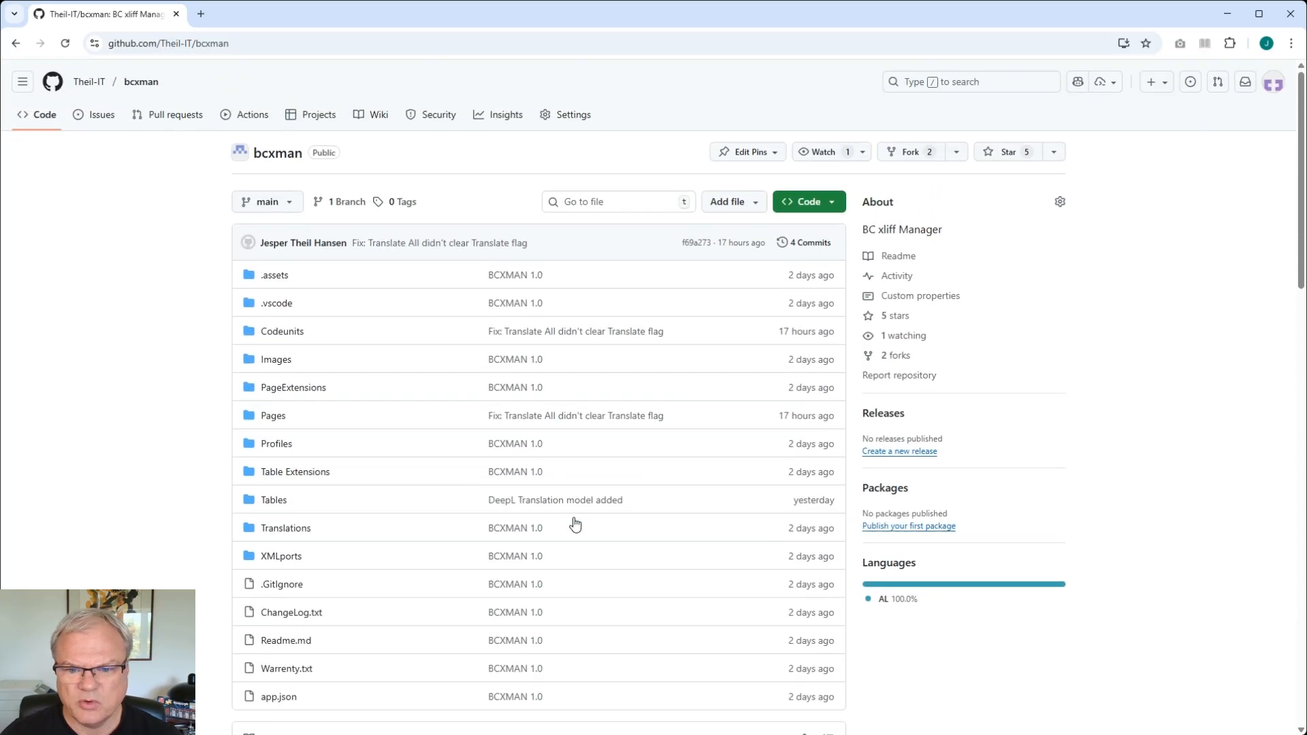